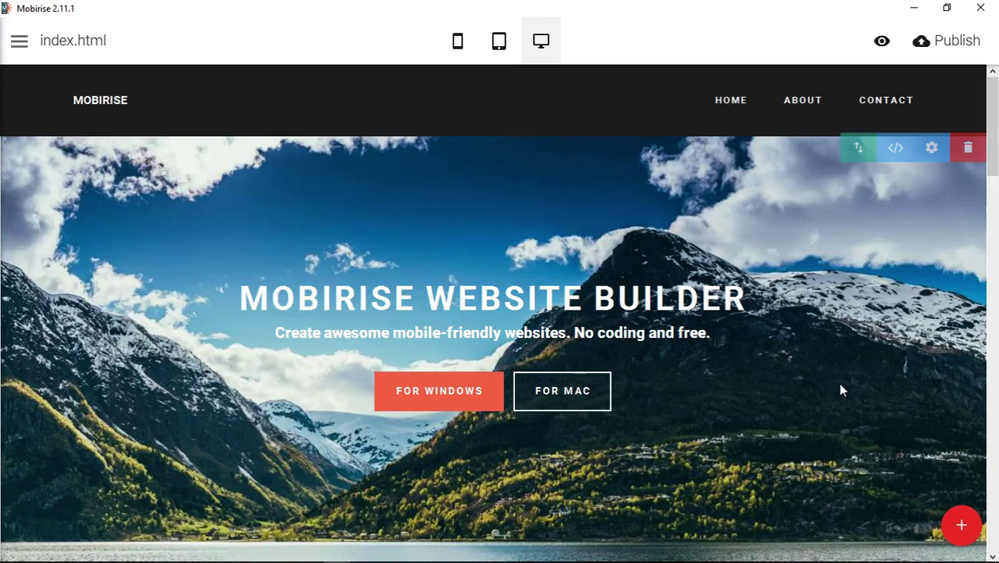
Add the two-button Article block above Contact Us and delete its Mac button, keeping DOWNLOAD FOR WIN
scroll(839, 383, "down", 10)
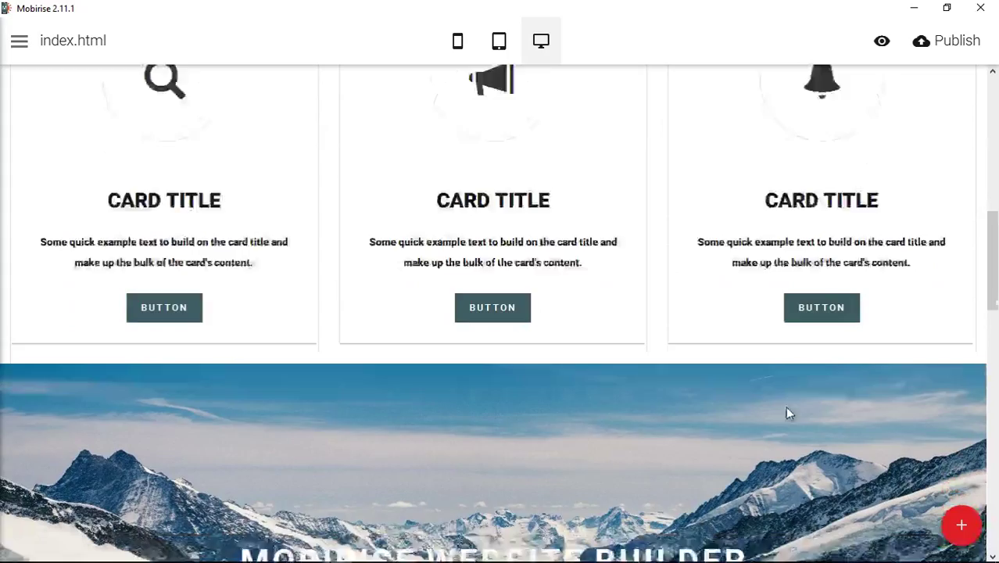
scroll(788, 412, "down", 5)
scroll(790, 413, "down", 1)
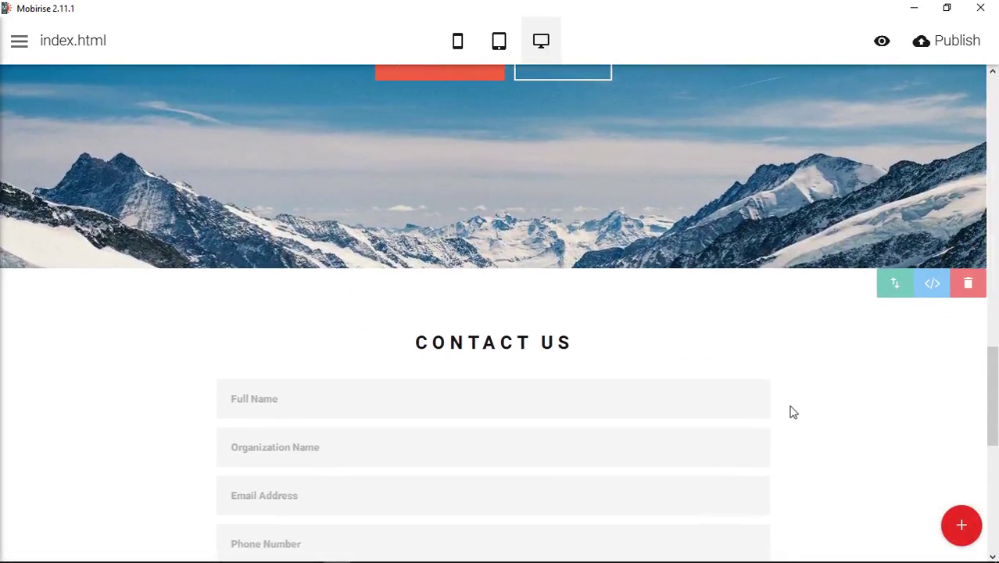
left_click(962, 526)
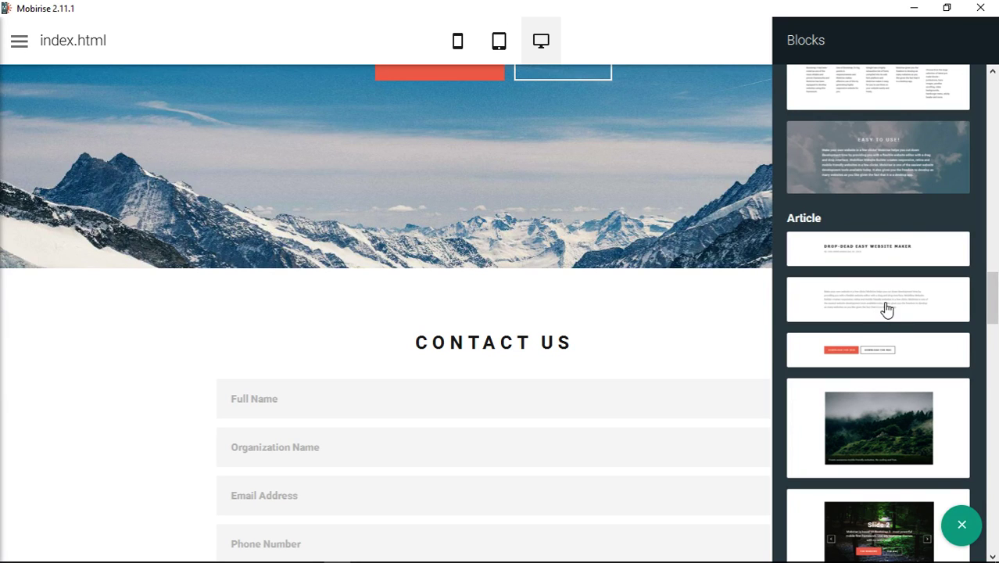
left_click_drag(877, 357, 623, 341)
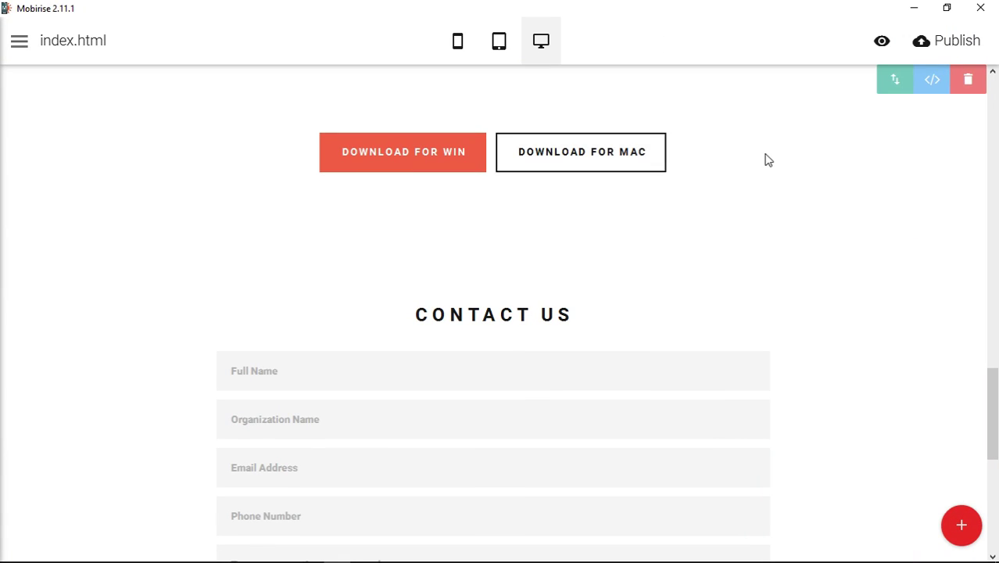
left_click(619, 152)
left_click(660, 111)
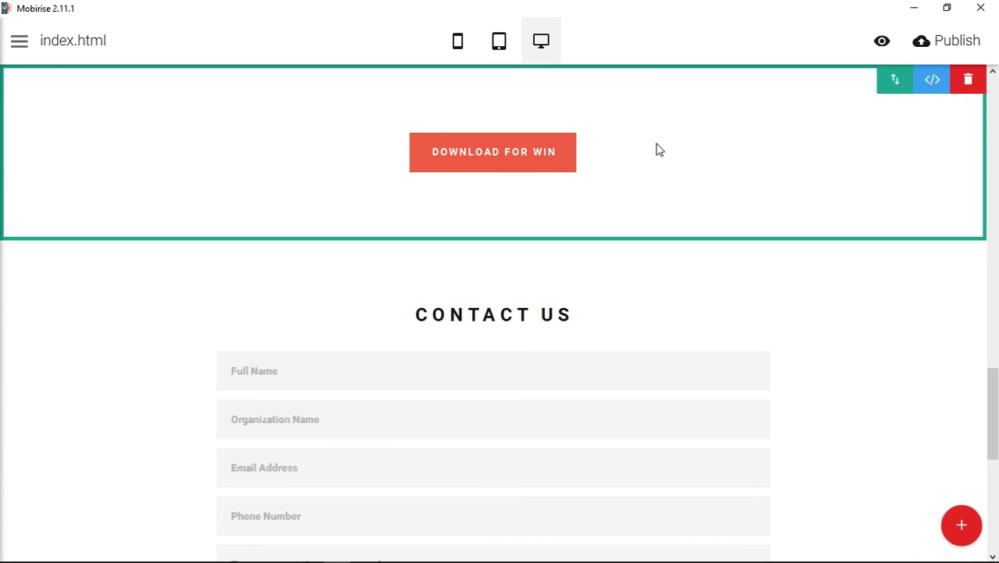
Add an Article text block under the button, replace its placeholder with 'Here is my download!' and centre it
left_click(961, 525)
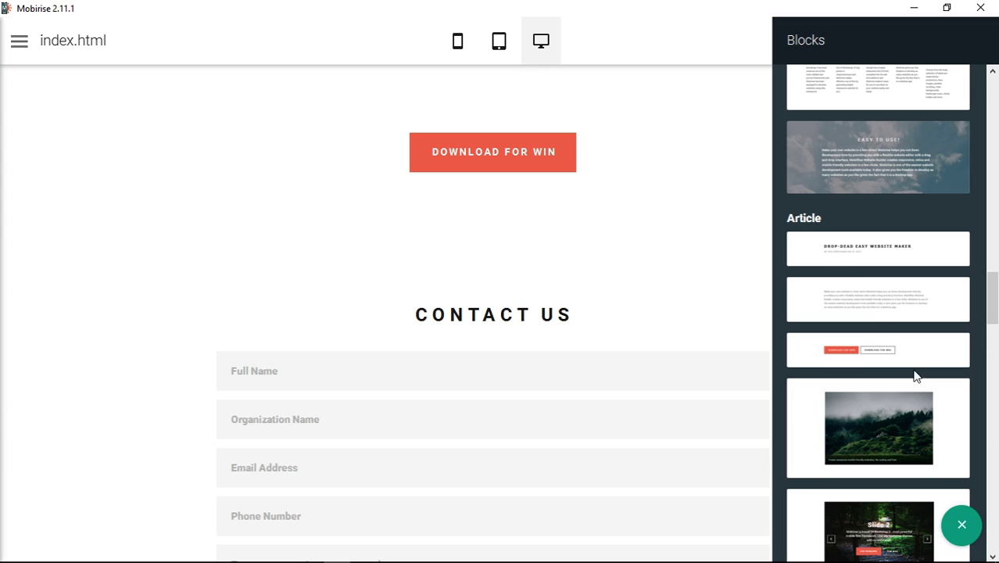
left_click_drag(874, 299, 669, 277)
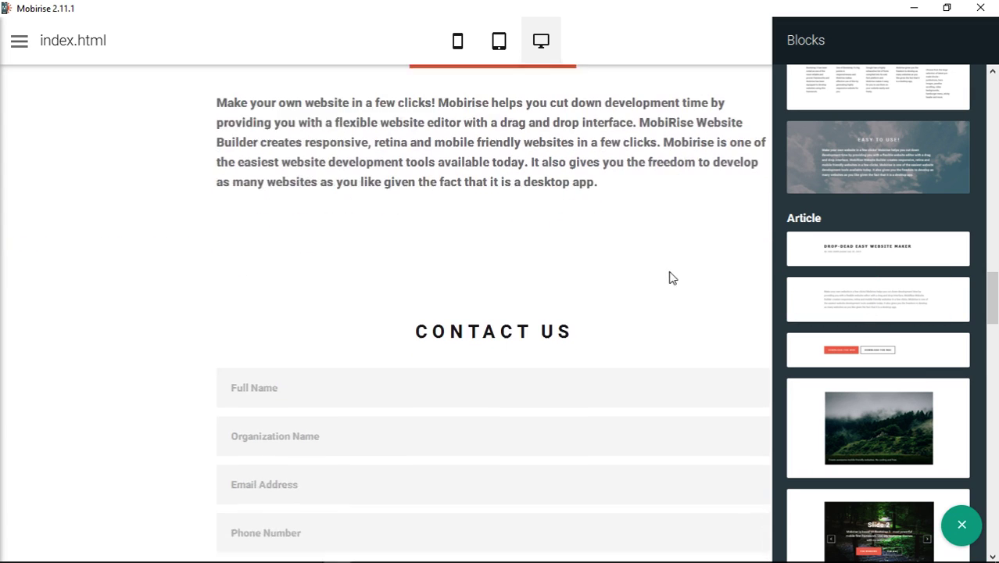
scroll(681, 269, "up", 3)
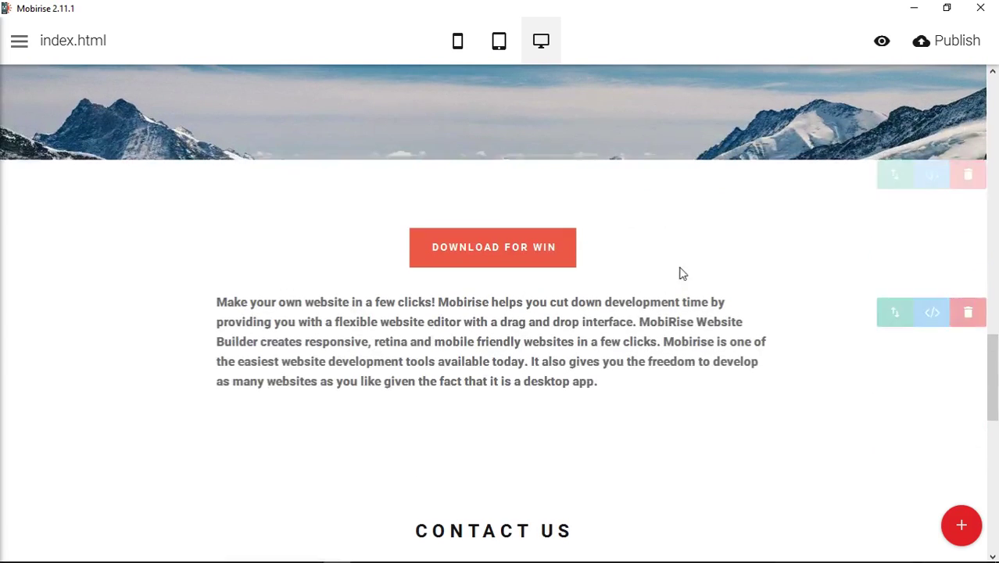
left_click(612, 380)
left_click_drag(599, 383, 211, 303)
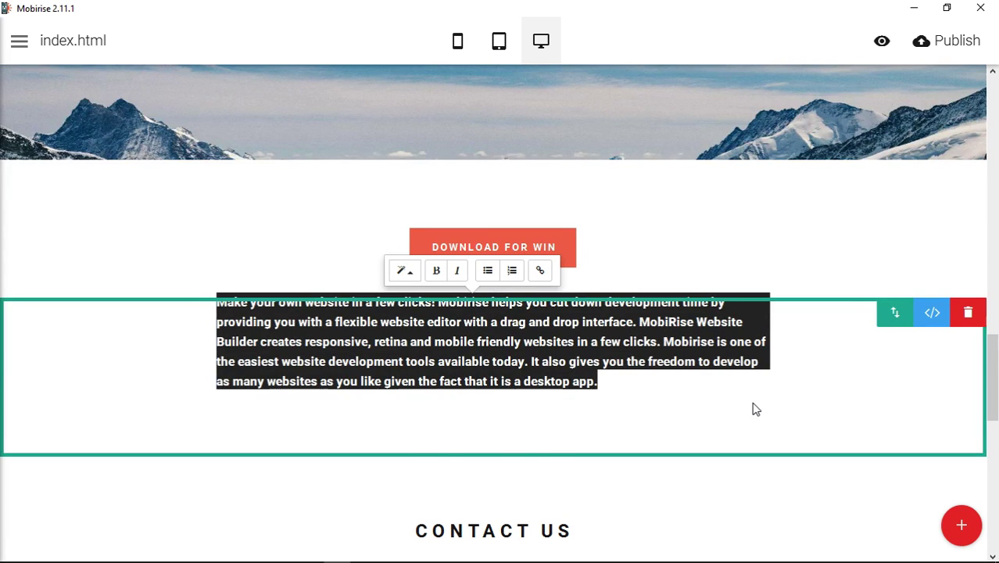
type("Here is my download:")
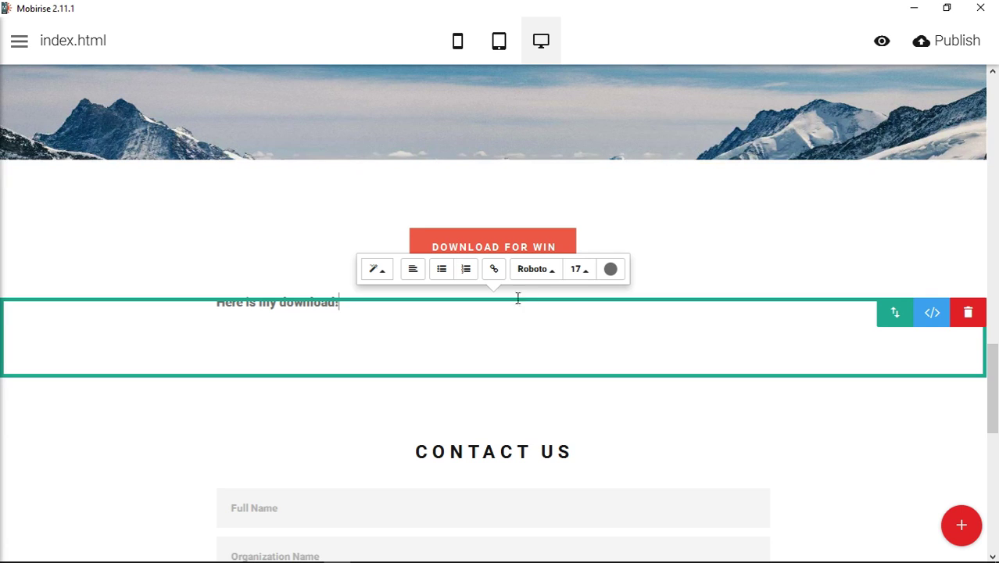
left_click(413, 269)
left_click(668, 25)
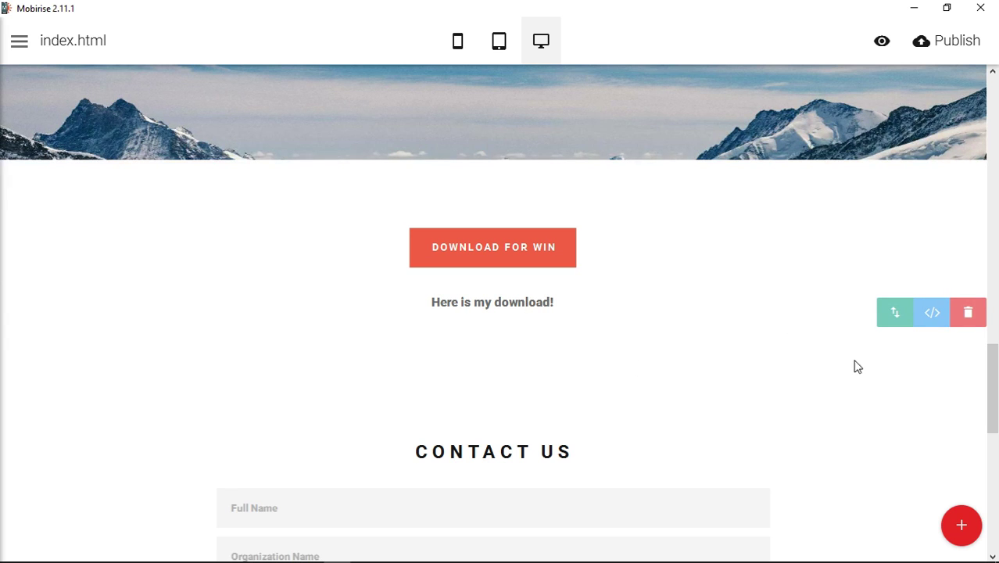
Drag the Pre Made Blocks info section from the Blocks panel beneath the download text
left_click(962, 525)
scroll(926, 420, "down", 5)
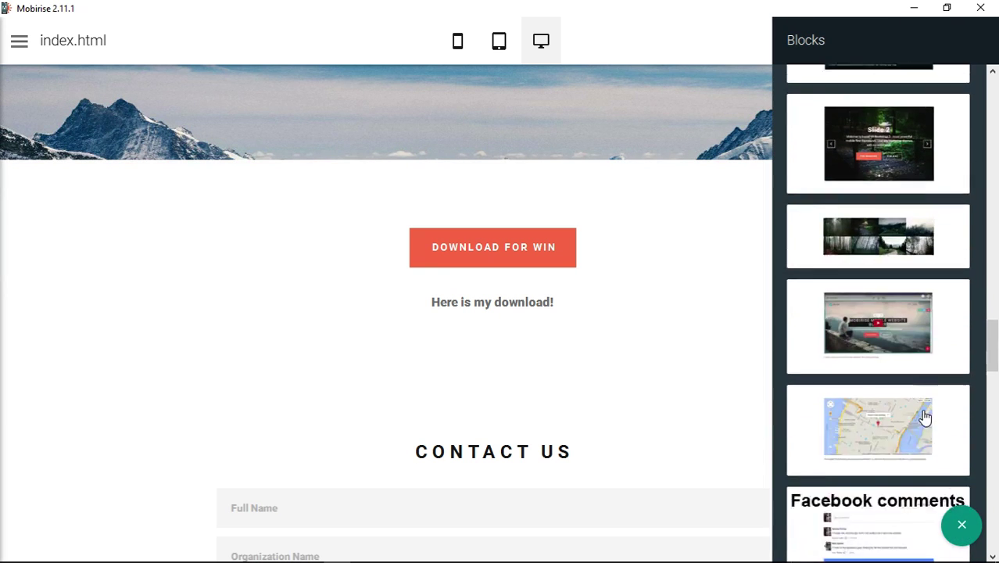
scroll(926, 420, "down", 5)
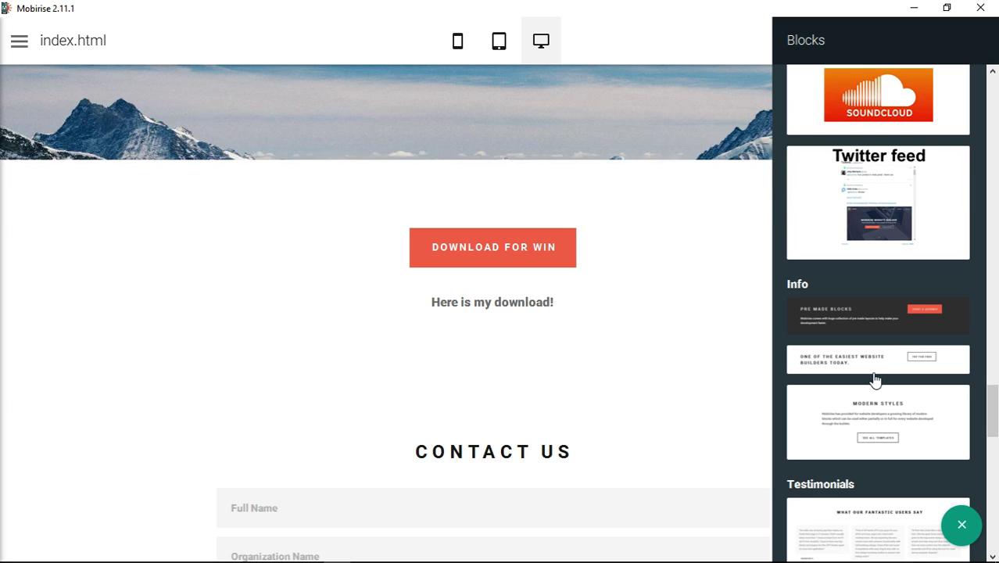
left_click_drag(892, 328, 552, 369)
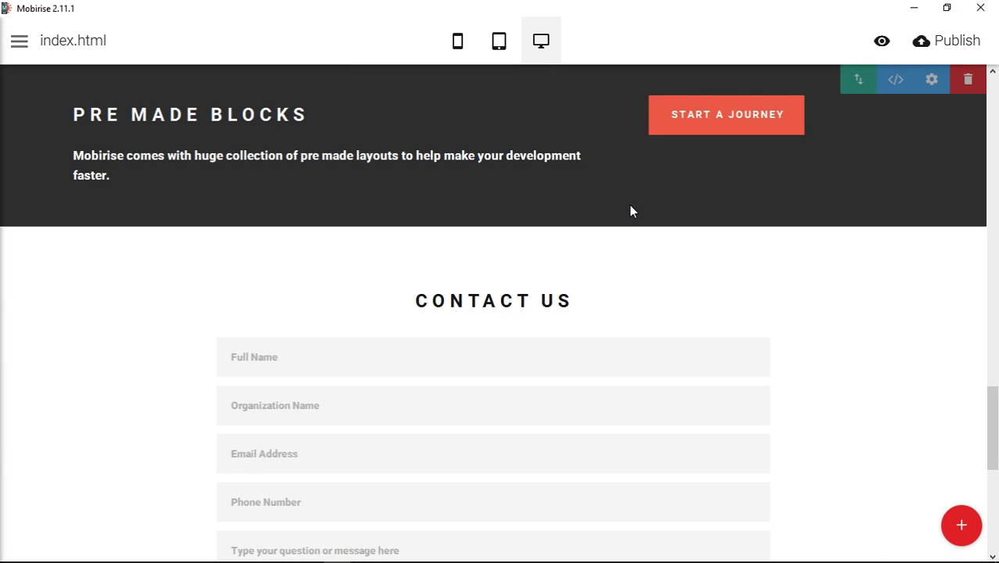
scroll(630, 207, "up", 4)
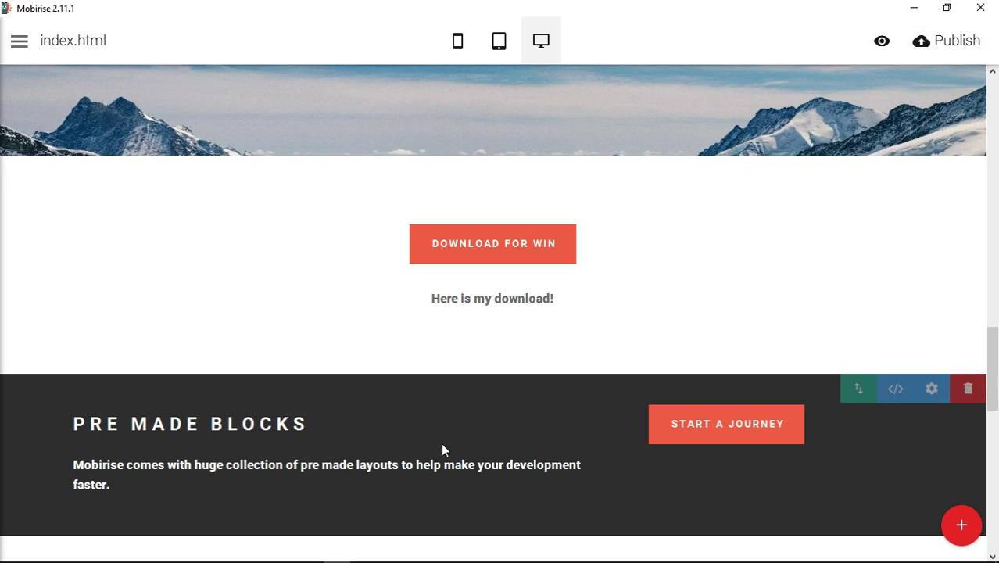
Publish the site to the local drive folder Mobirise File Download Test
left_click(932, 48)
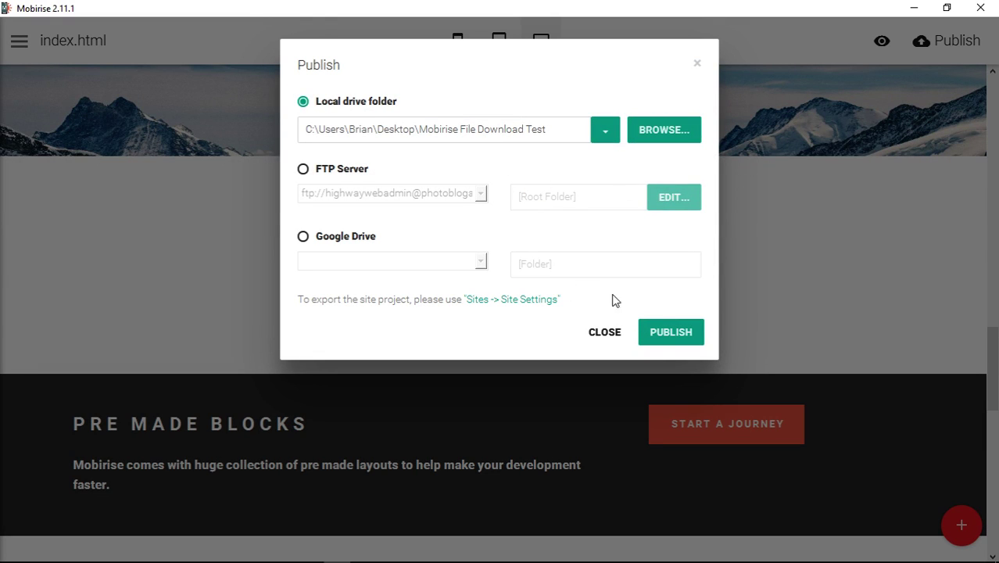
left_click(682, 335)
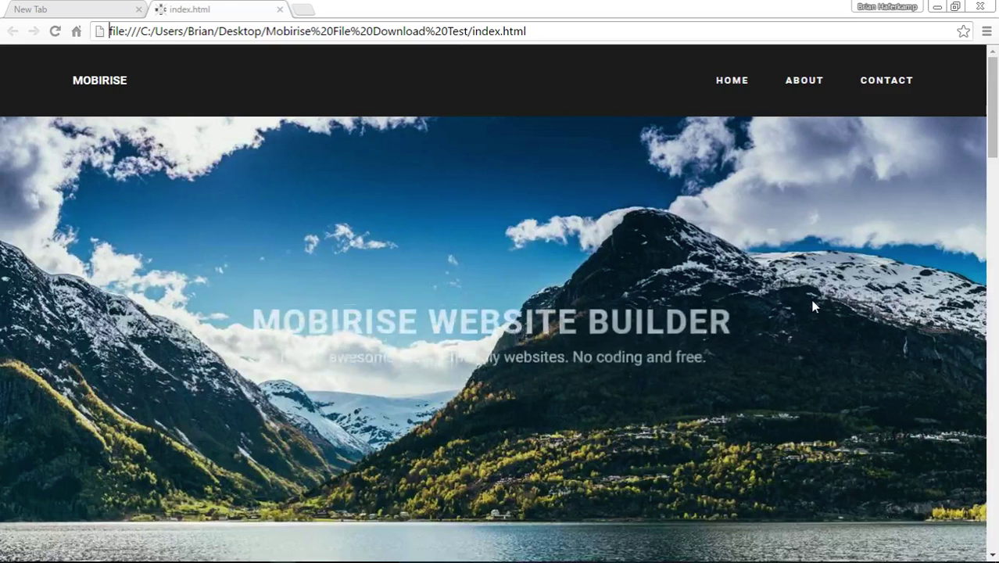
Scroll the published page in Chrome down to the DOWNLOAD FOR WIN section
scroll(794, 328, "down", 5)
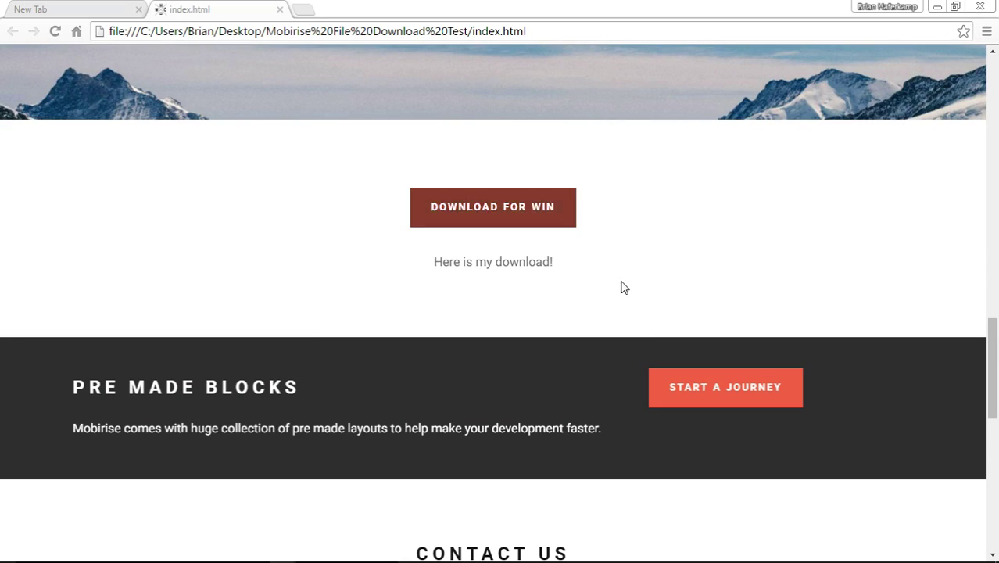
Minimise Chrome and Mobirise, then open the Mobirise File Download Test desktop folder maximised
left_click(937, 7)
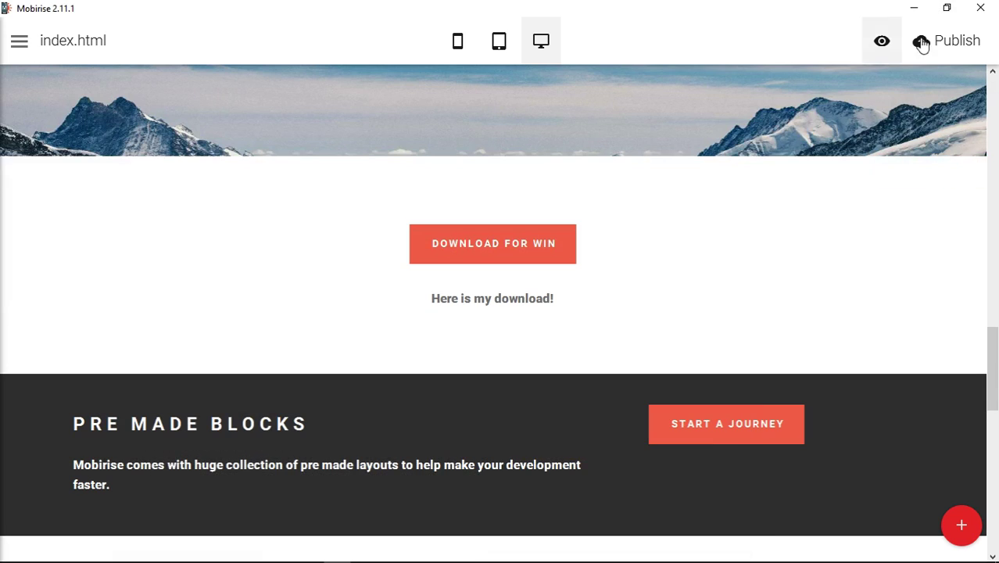
left_click(914, 9)
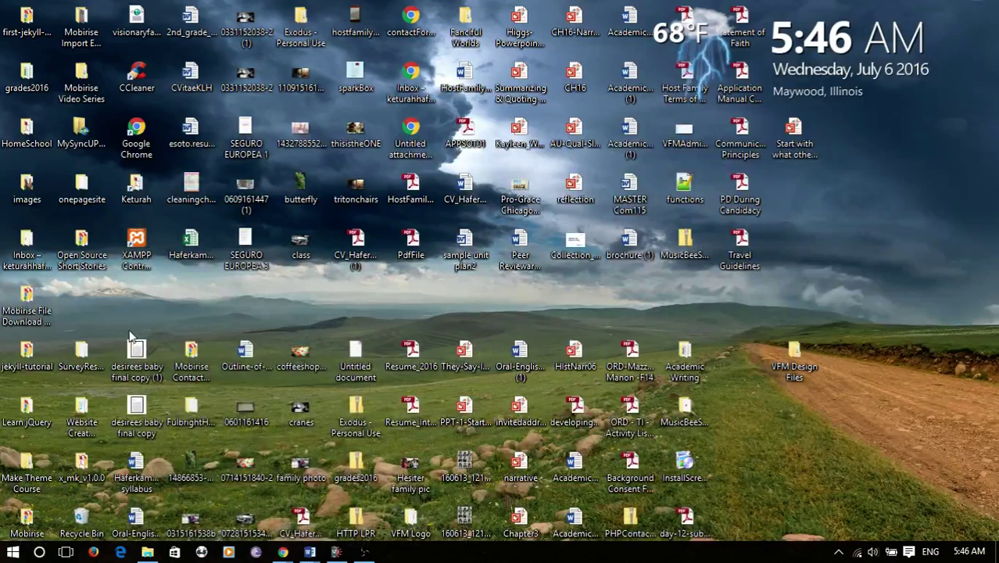
double_click(29, 311)
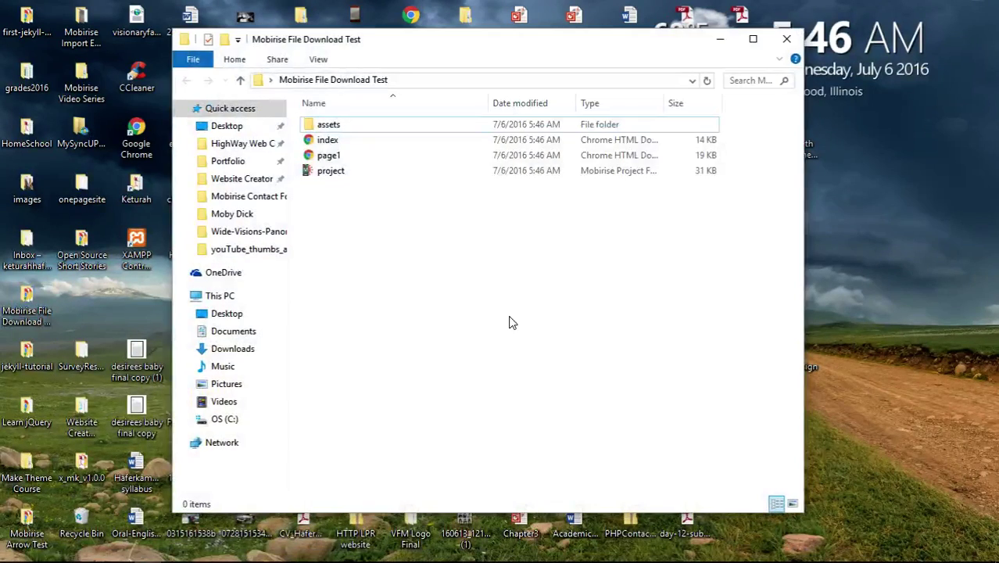
left_click(753, 43)
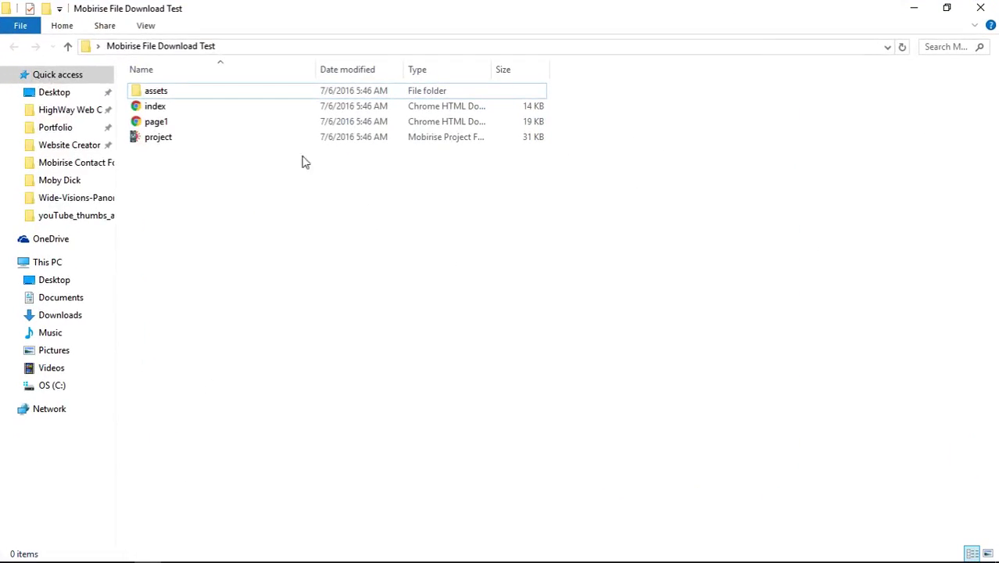
Look over the project, page1 and index files and the assets folder, then return to the site folder
left_click(160, 141)
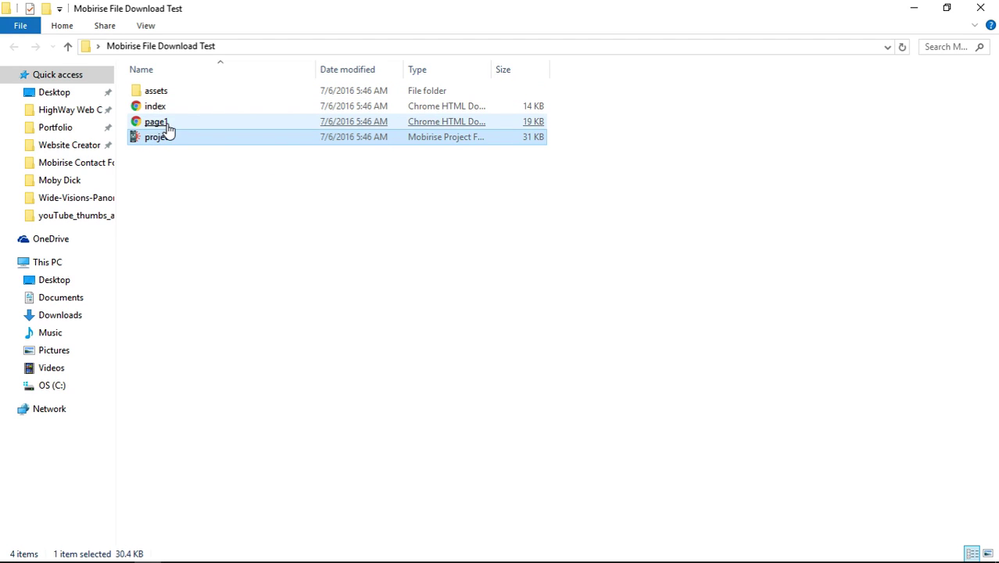
left_click(161, 124)
left_click(165, 115)
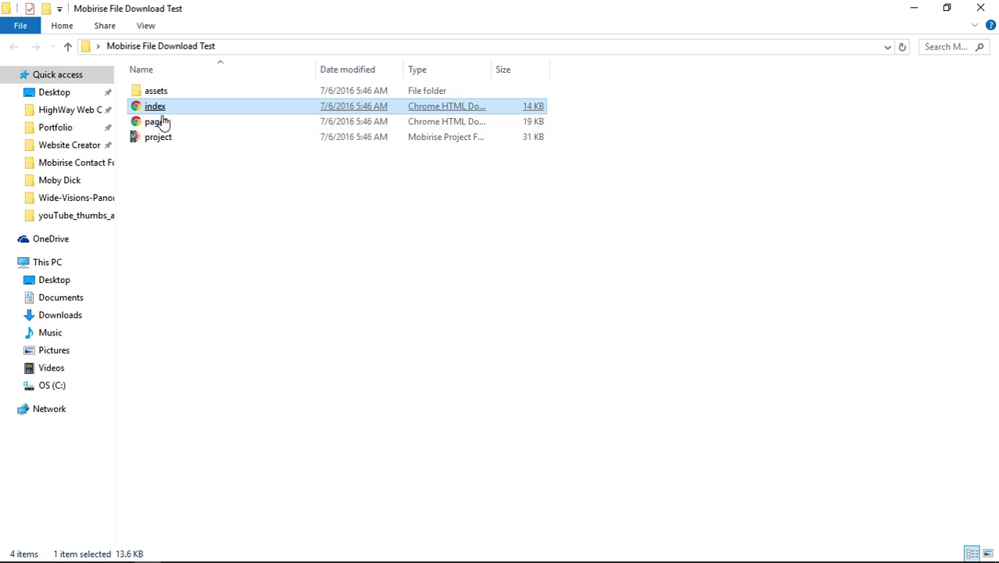
left_click(162, 123)
double_click(161, 93)
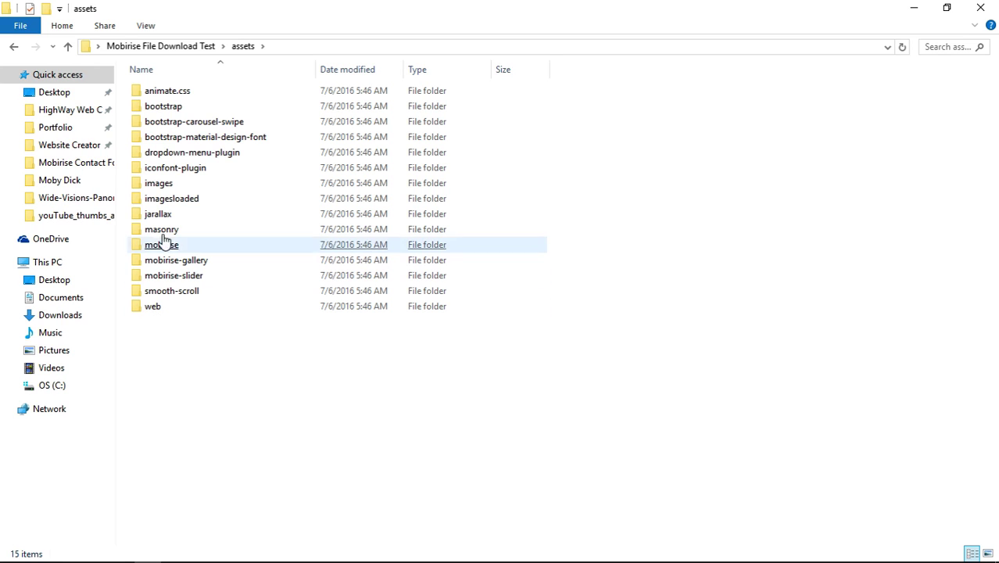
left_click(164, 184)
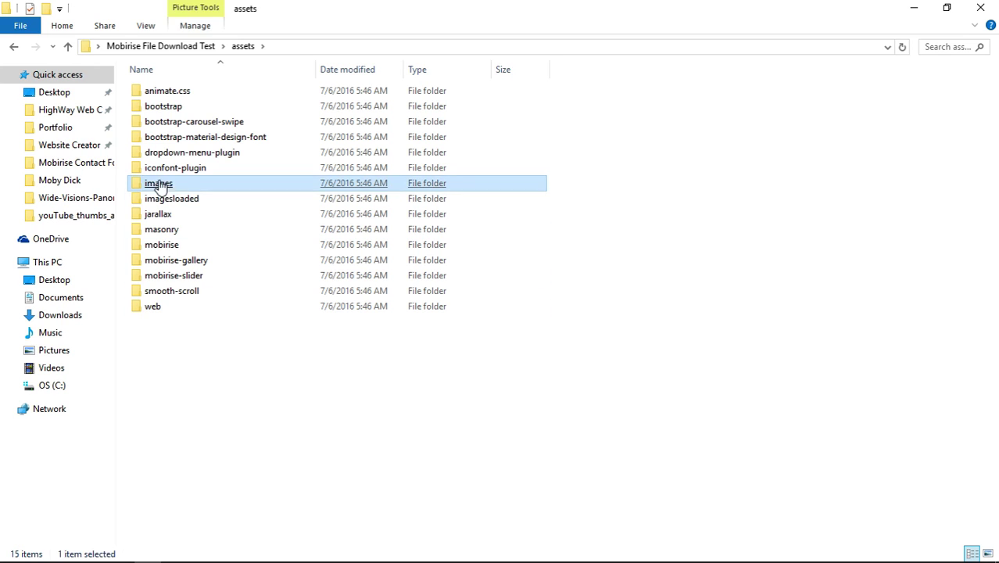
left_click(188, 47)
Create a new folder named 'download' in the Mobirise File Download Test folder
left_click(162, 190)
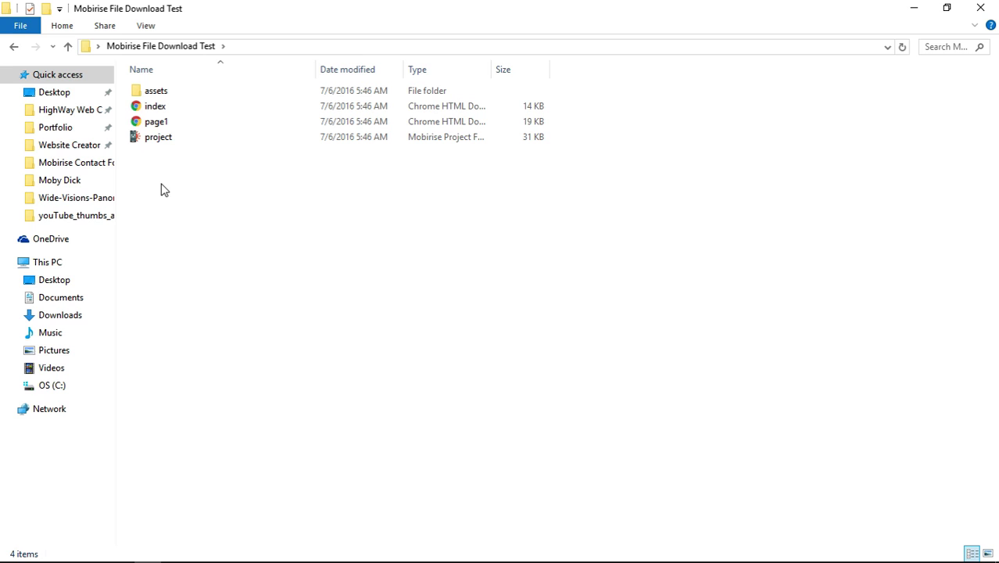
right_click(176, 189)
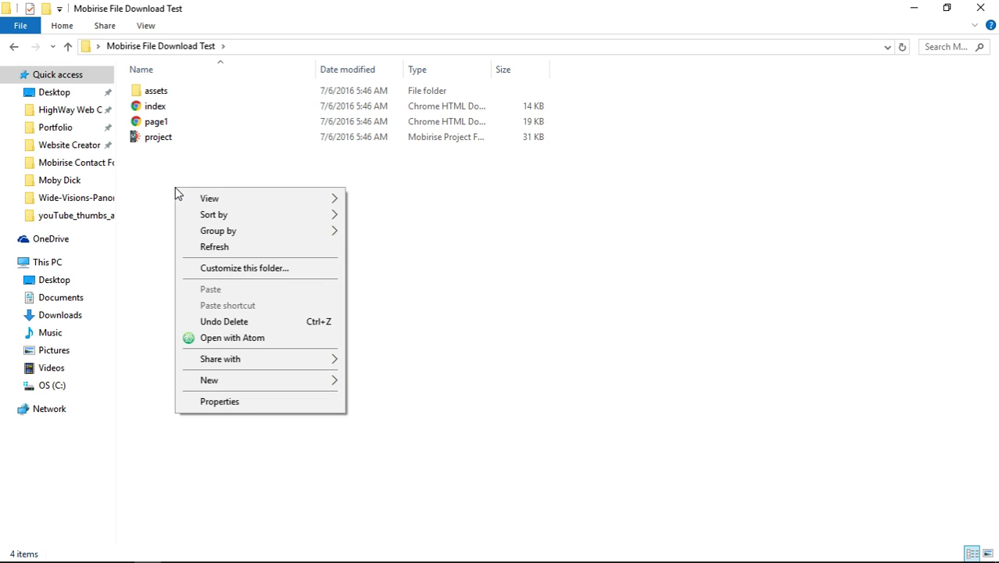
mouse_move(236, 380)
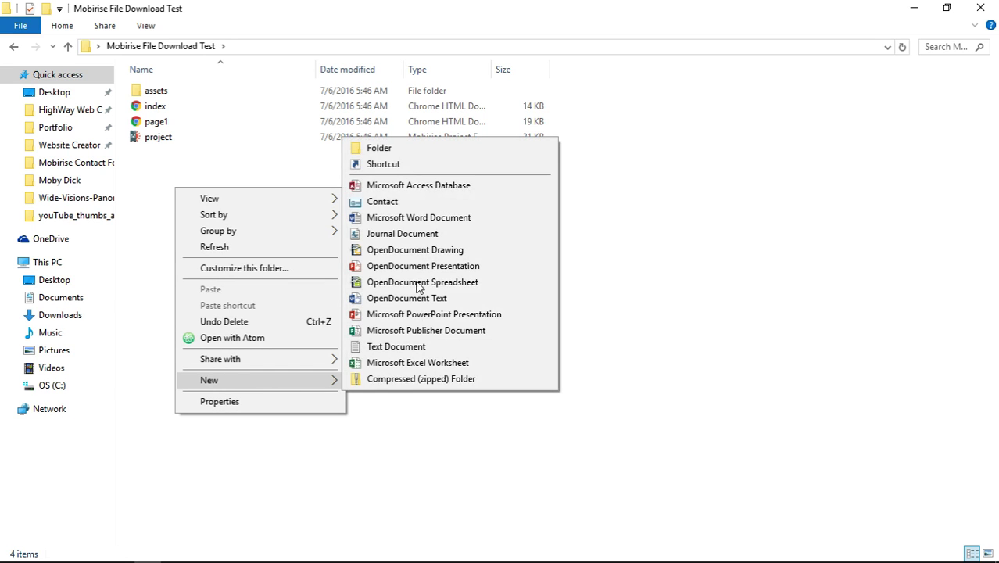
left_click(395, 150)
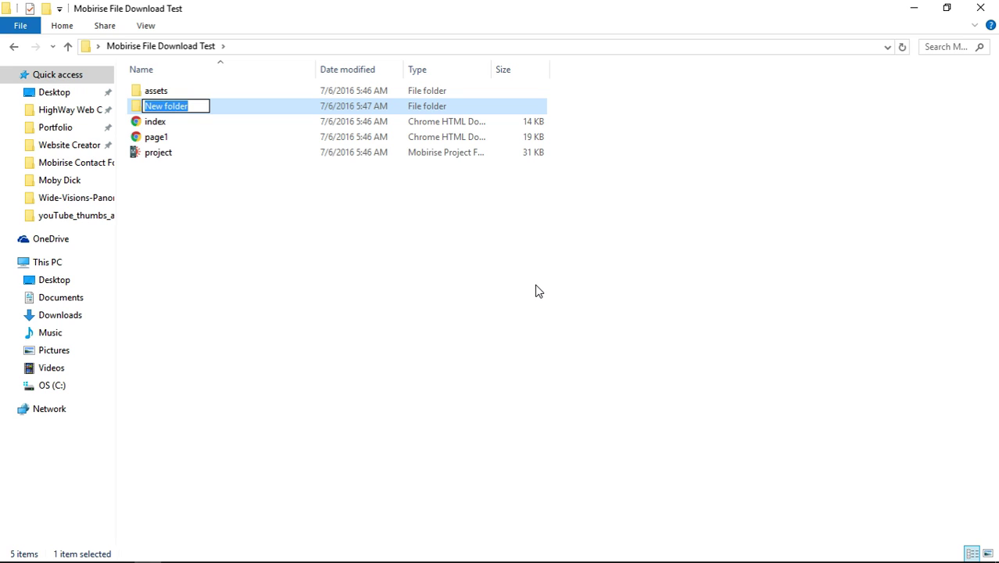
type("download")
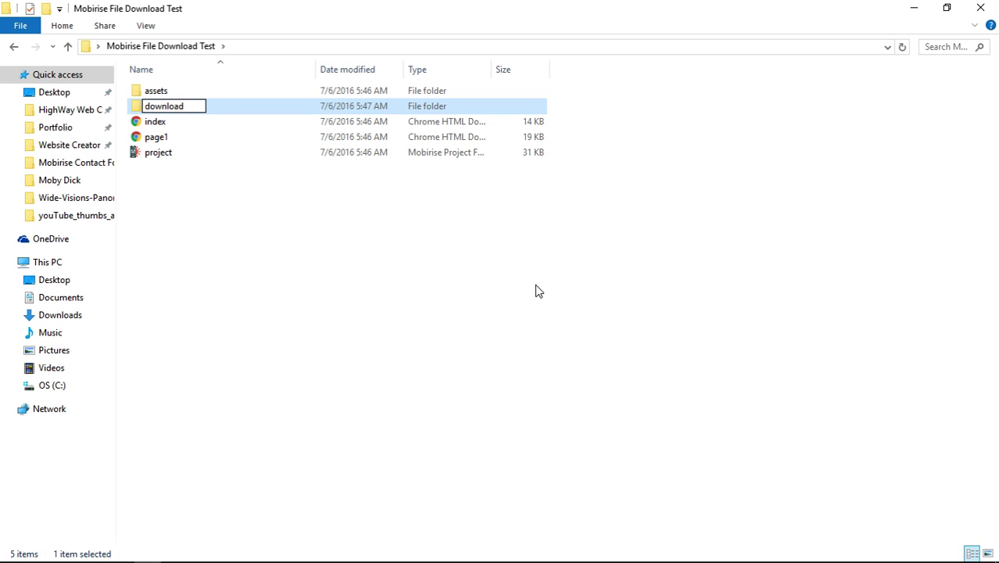
key("Return")
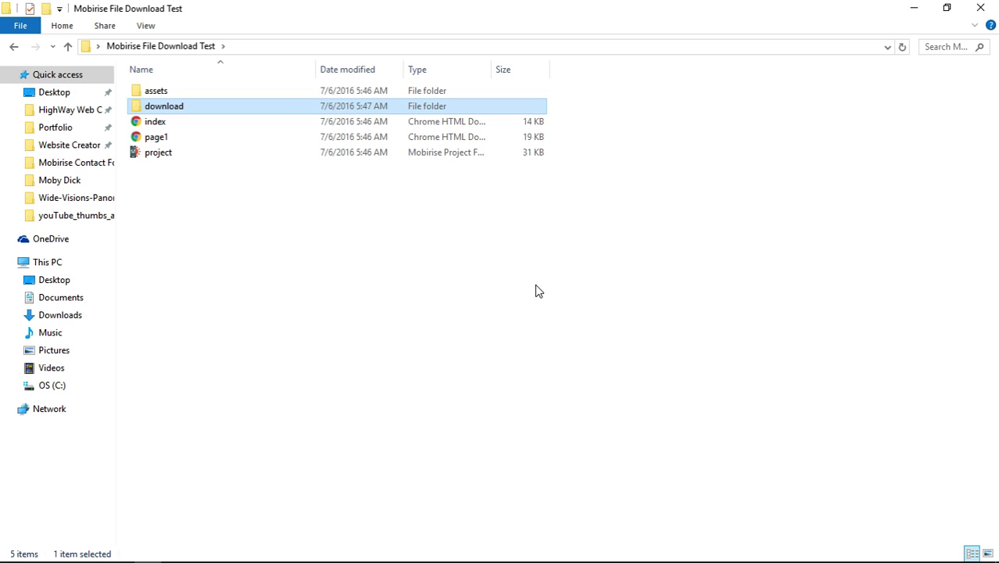
Rename the folder to 'downloads' and open it
right_click(176, 112)
left_click(241, 395)
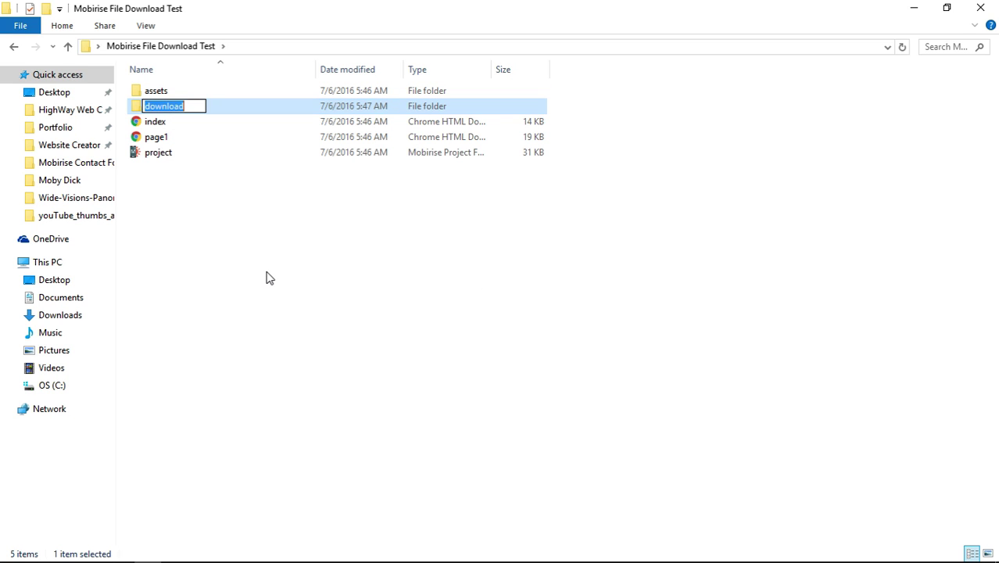
key("End")
type("s")
key("Return")
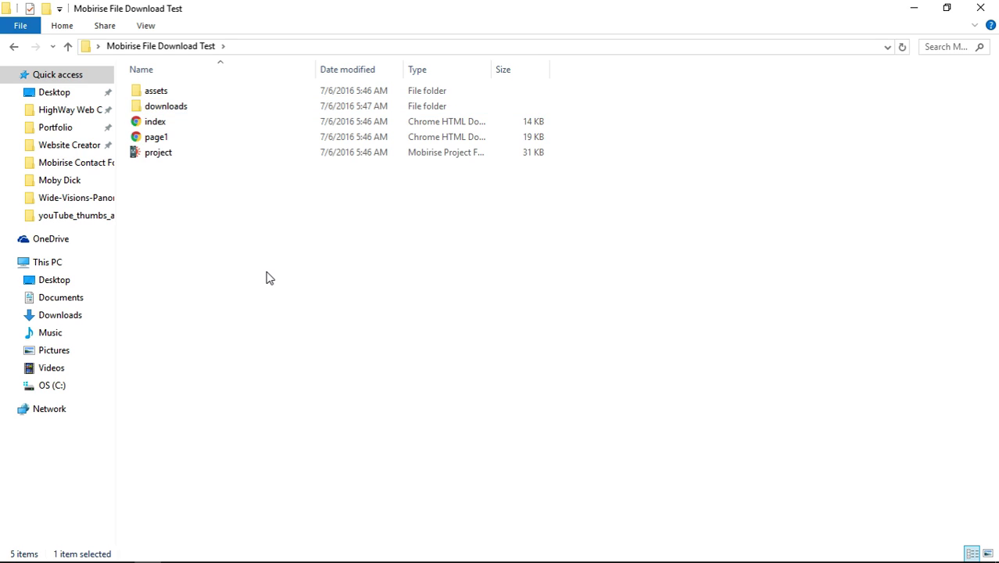
double_click(166, 107)
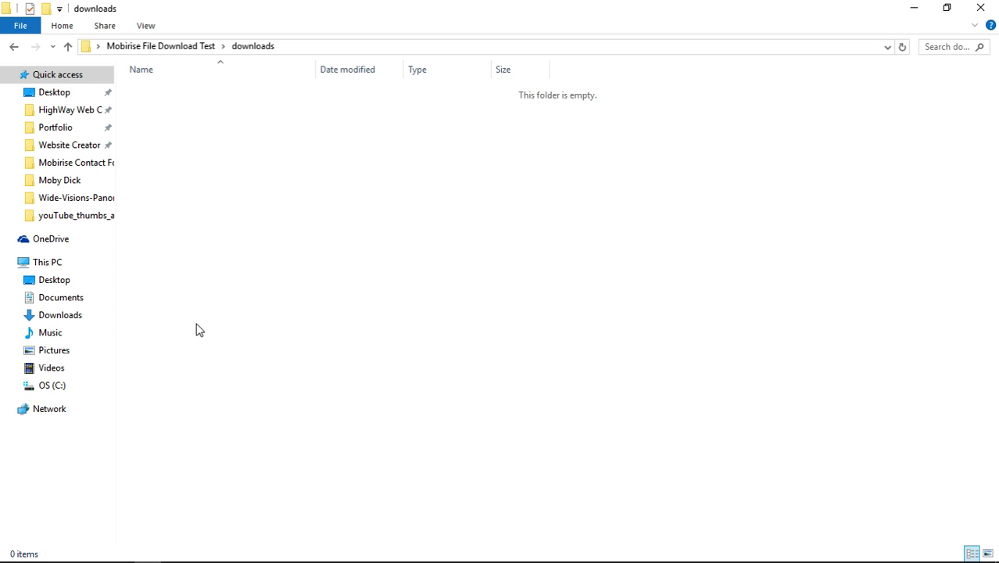
Copy the Resume_2016 PDF from the Desktop
left_click(52, 92)
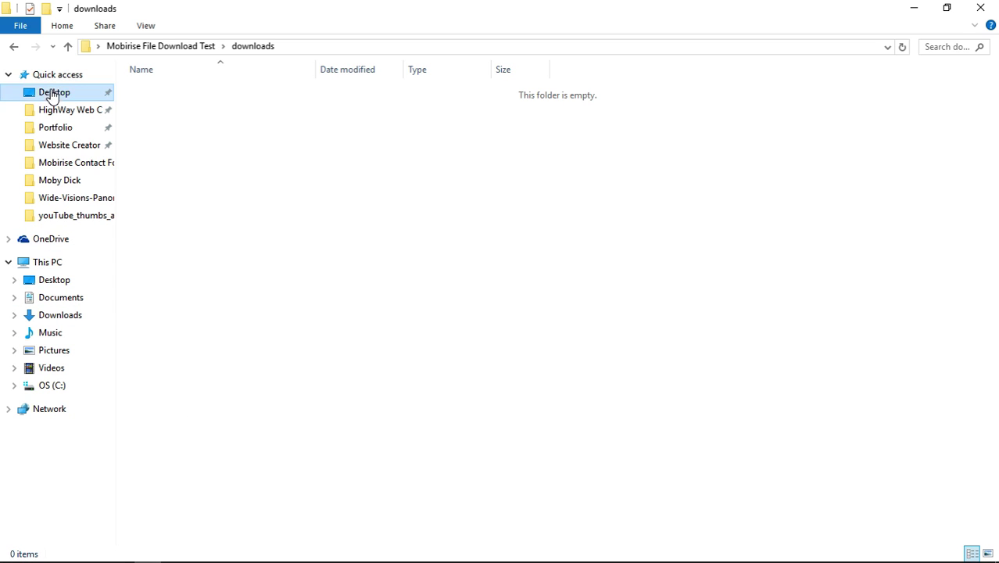
scroll(967, 370, "down", 3)
scroll(967, 370, "down", 5)
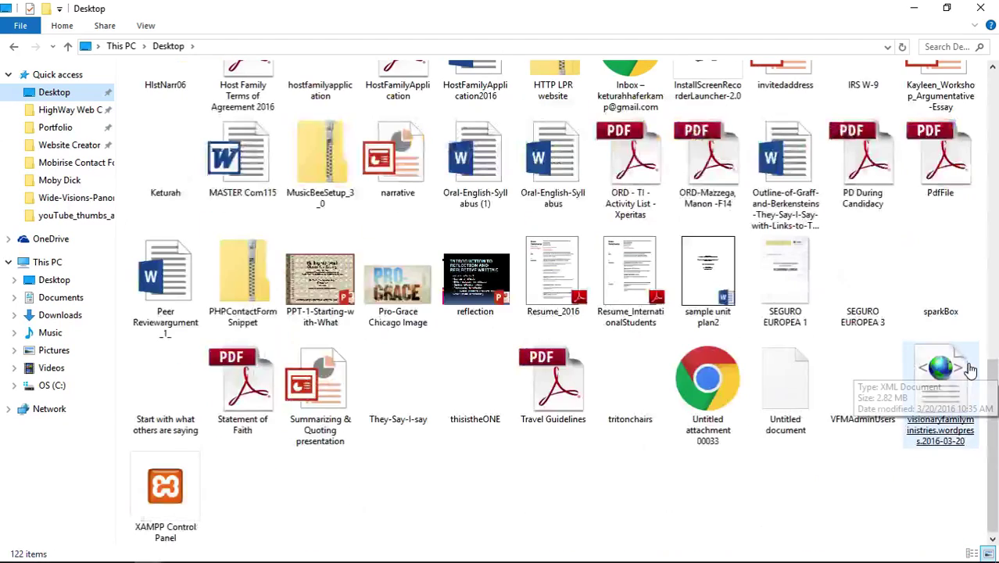
left_click(945, 372)
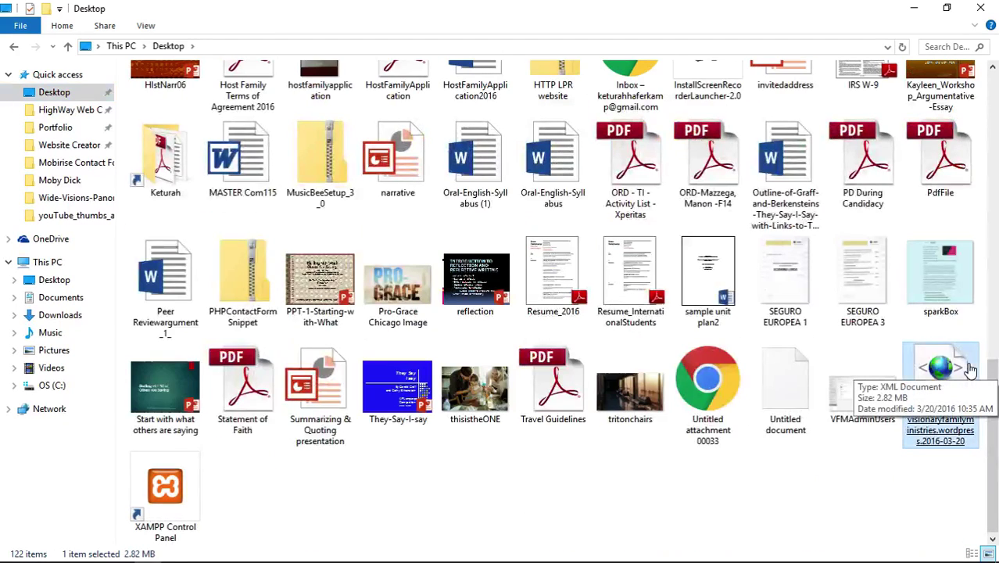
left_click(546, 311)
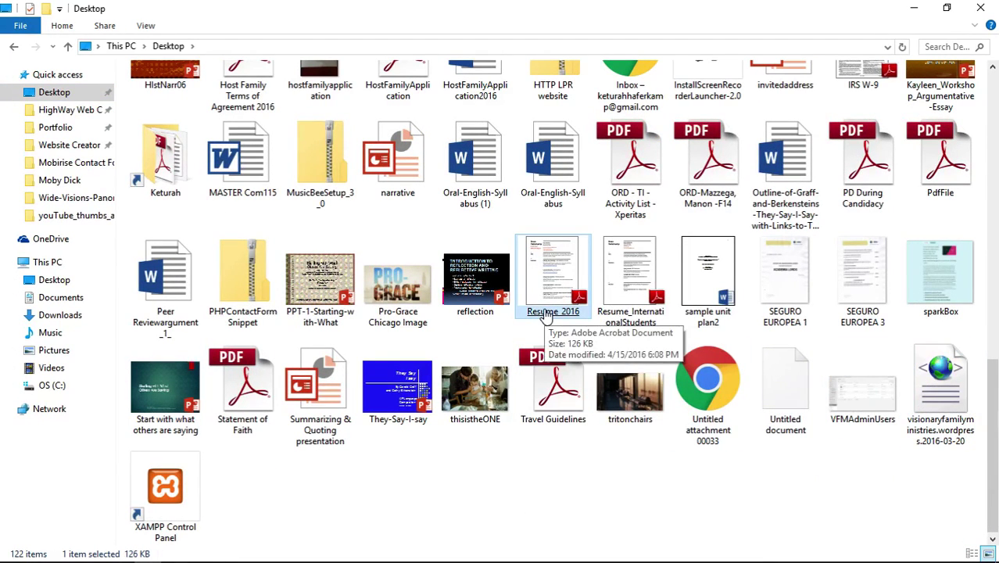
right_click(546, 311)
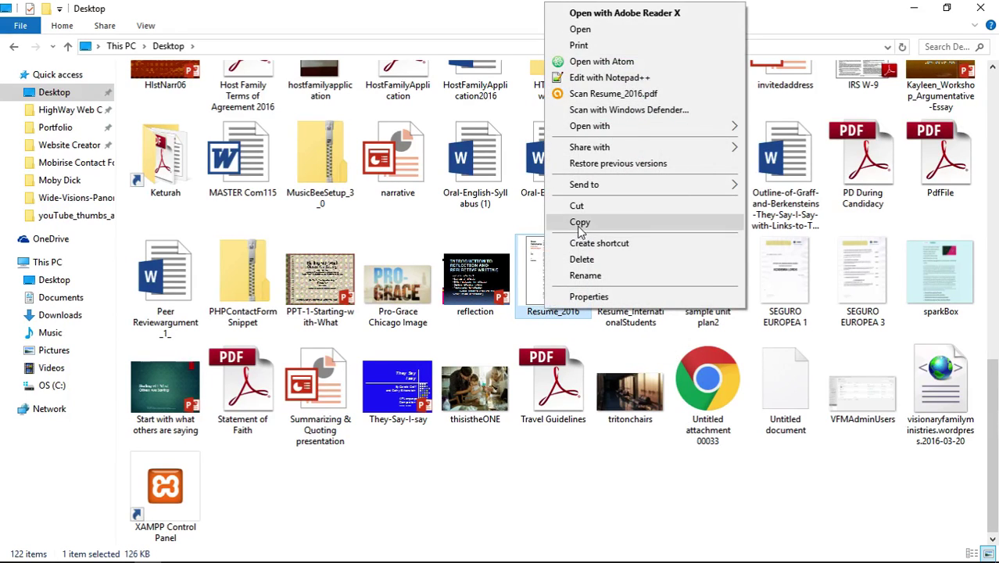
left_click(579, 225)
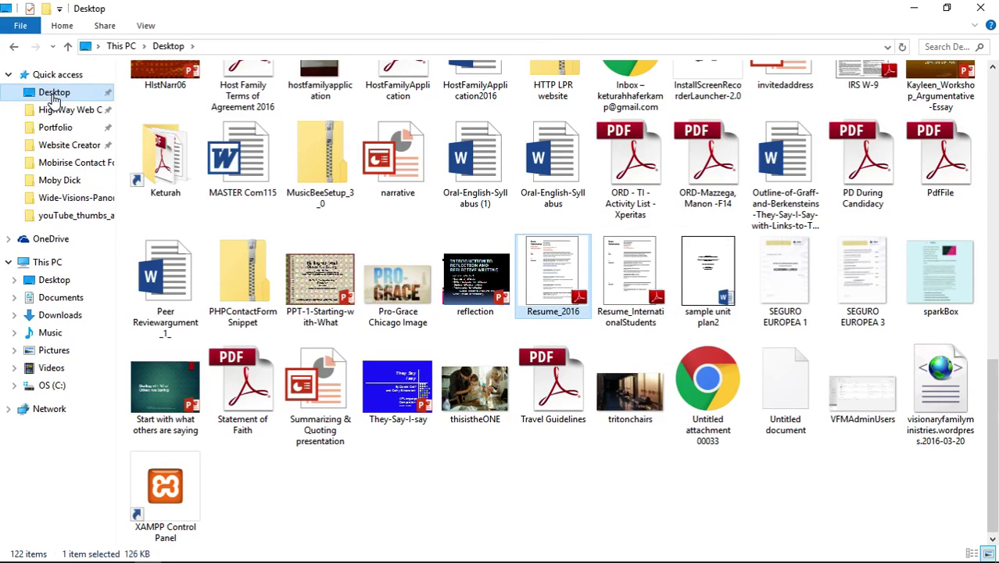
Paste Resume_2016 into Mobirise File Download Test\downloads, then go back up to the project folder
left_click(54, 98)
left_click(757, 301)
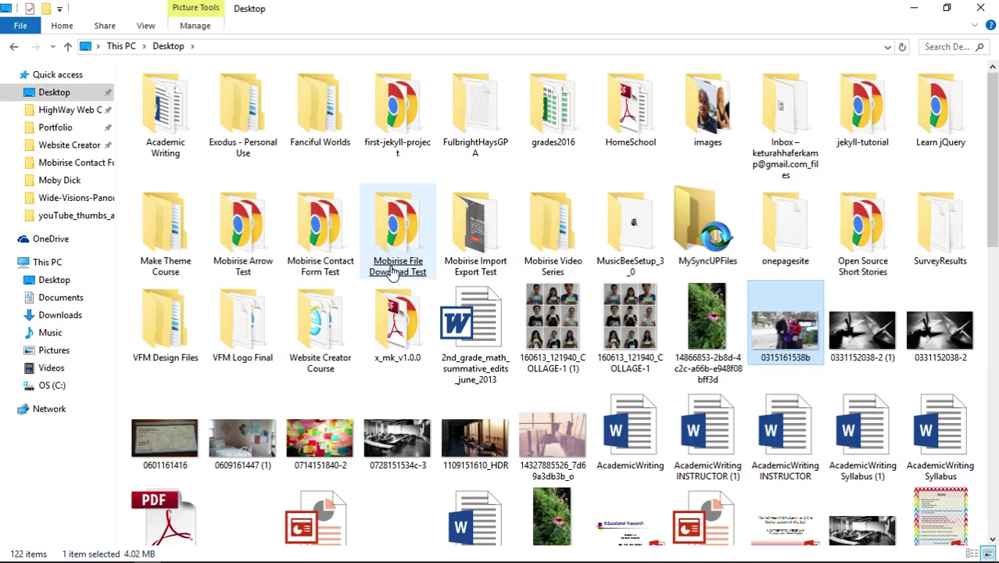
left_click(395, 269)
double_click(395, 269)
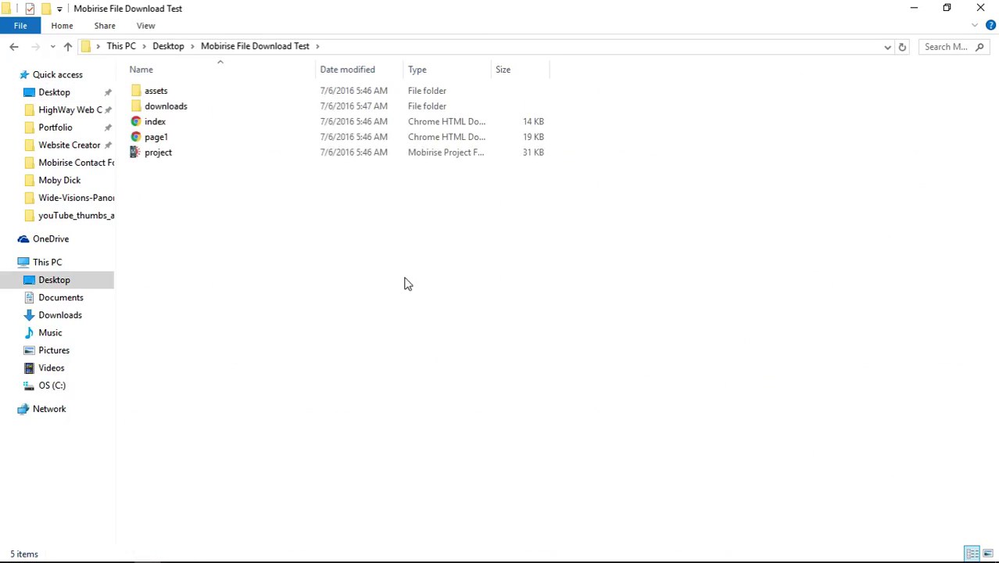
double_click(167, 107)
right_click(197, 165)
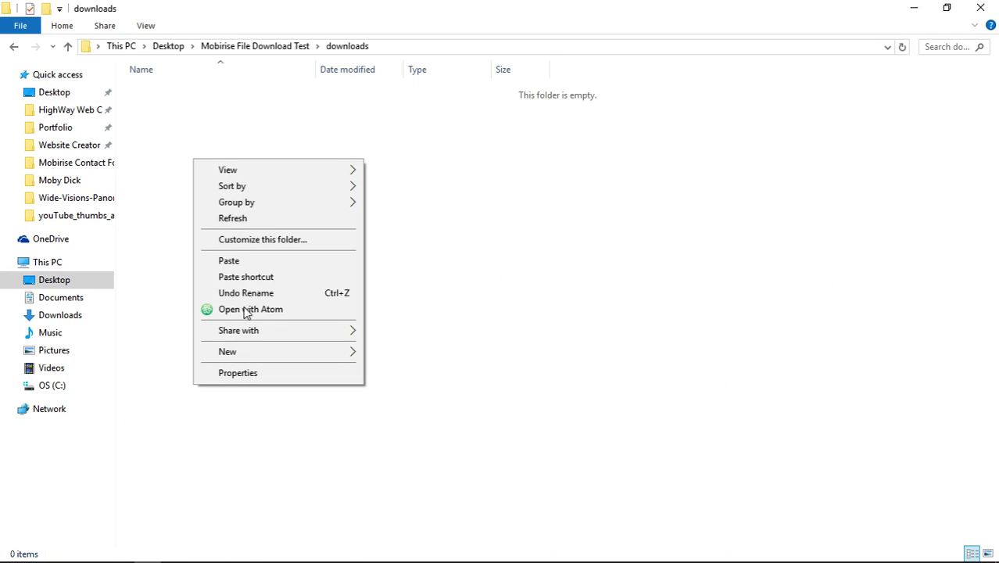
left_click(243, 262)
left_click(475, 276)
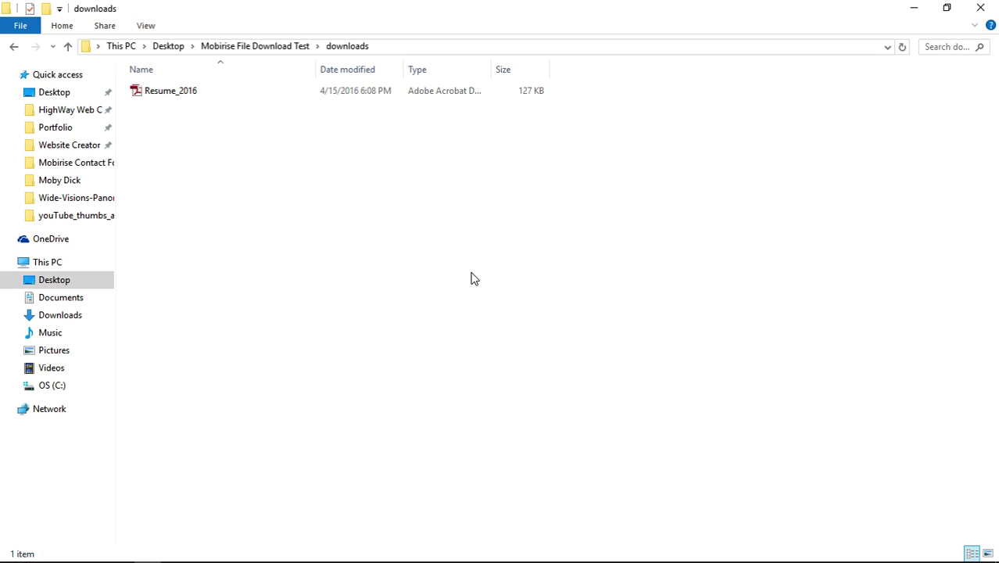
left_click(188, 98)
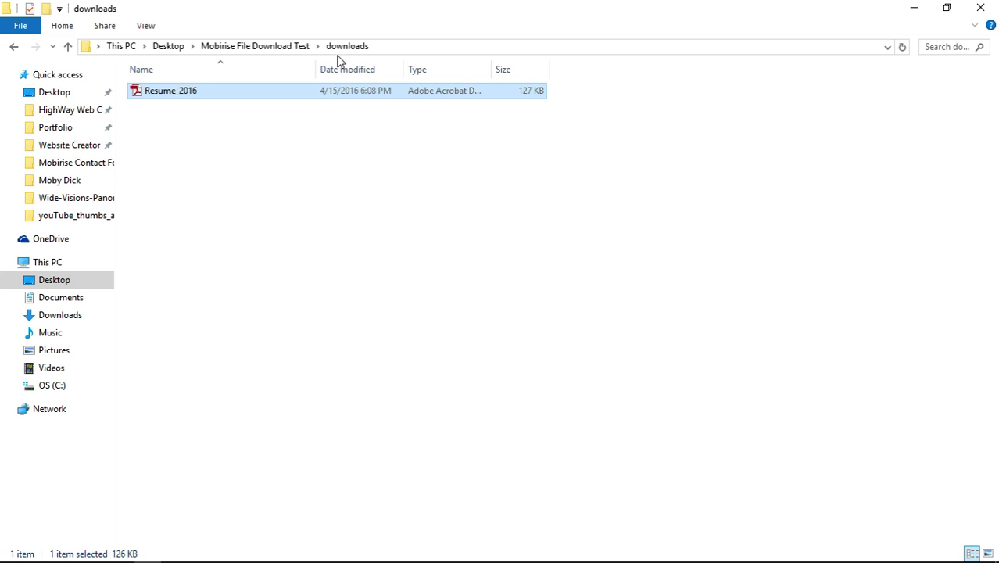
left_click(279, 49)
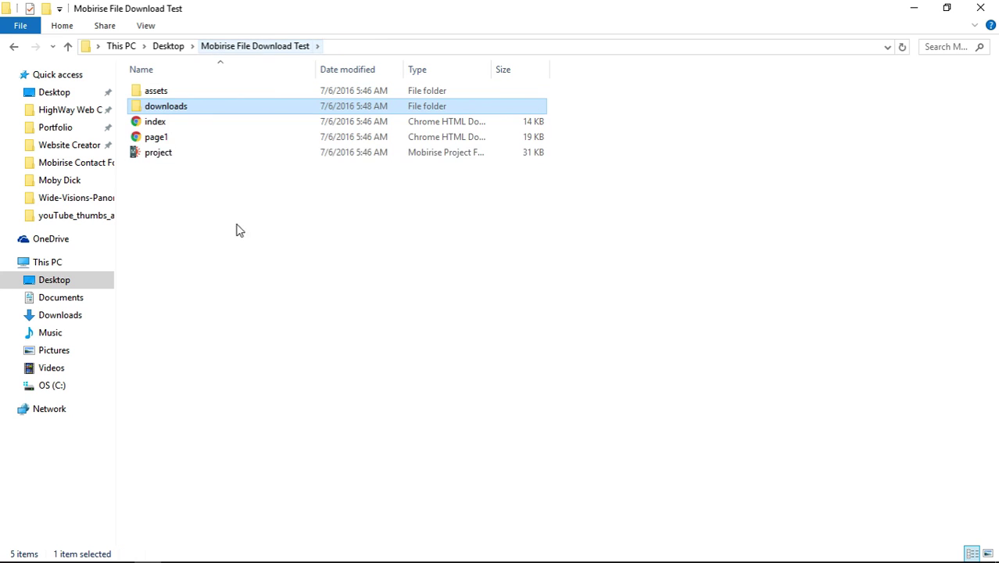
Reopen the downloads folder and select the 127 KB Resume_2016 PDF inside it
double_click(186, 109)
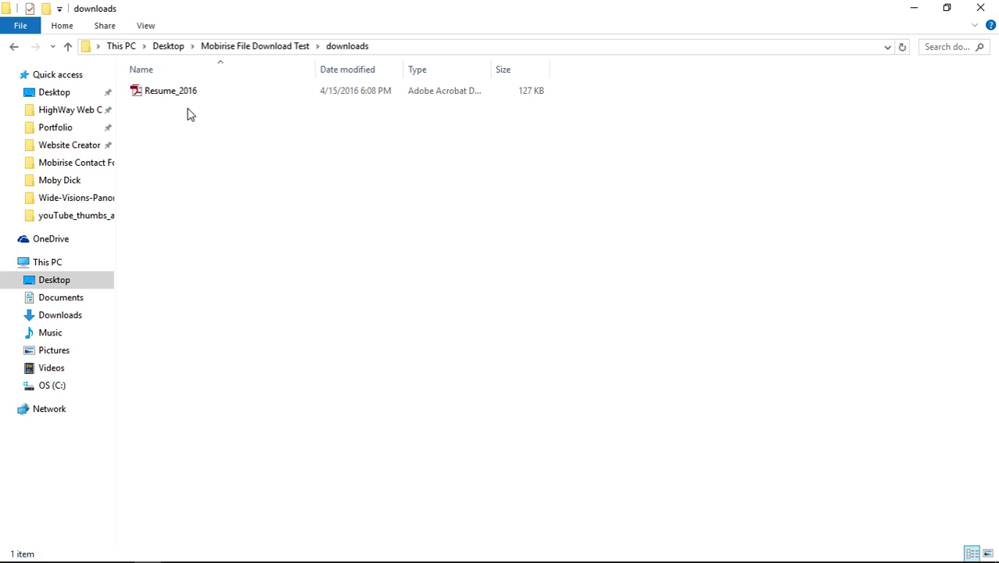
left_click(275, 49)
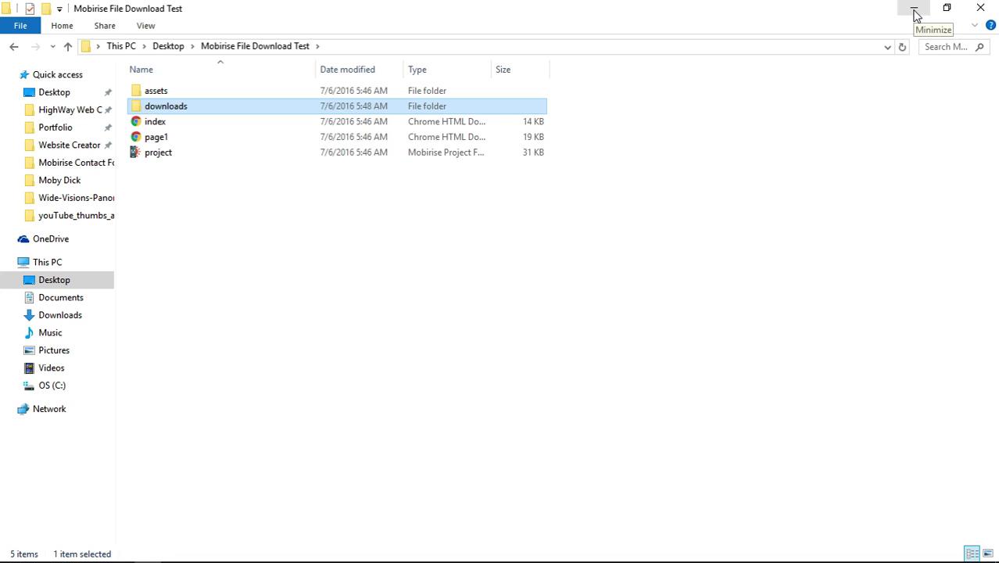
double_click(179, 114)
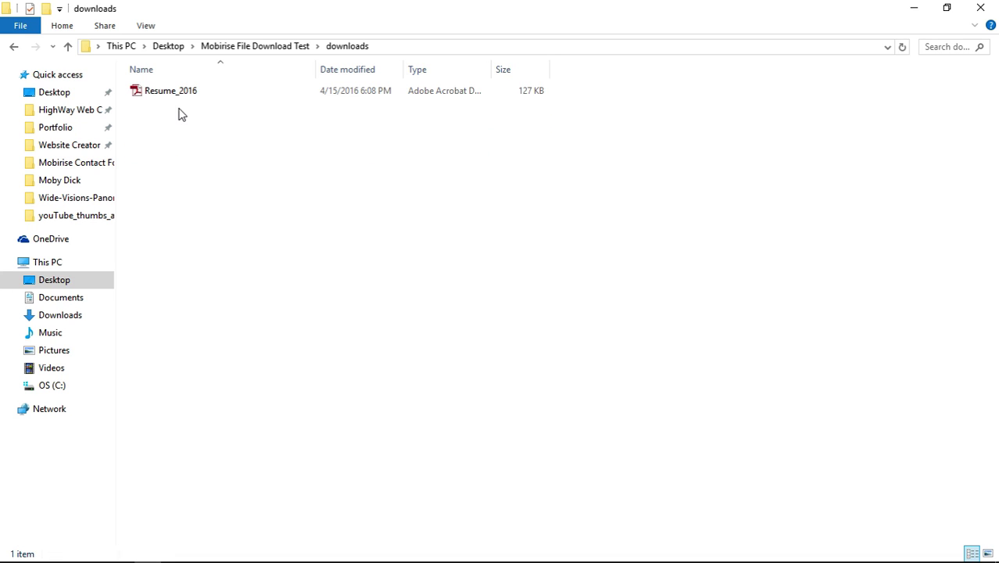
left_click(180, 98)
right_click(180, 99)
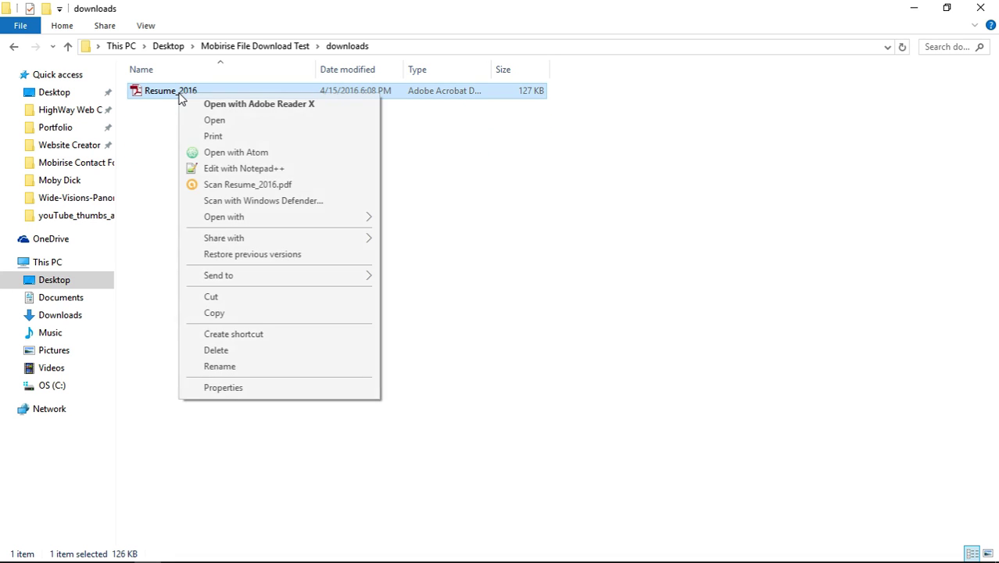
left_click(267, 387)
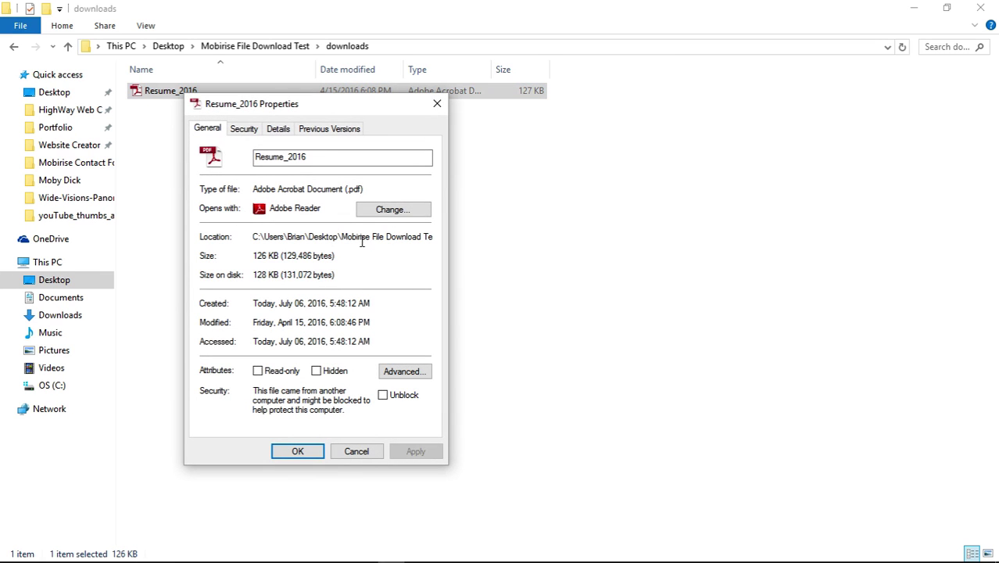
left_click_drag(256, 241, 447, 240)
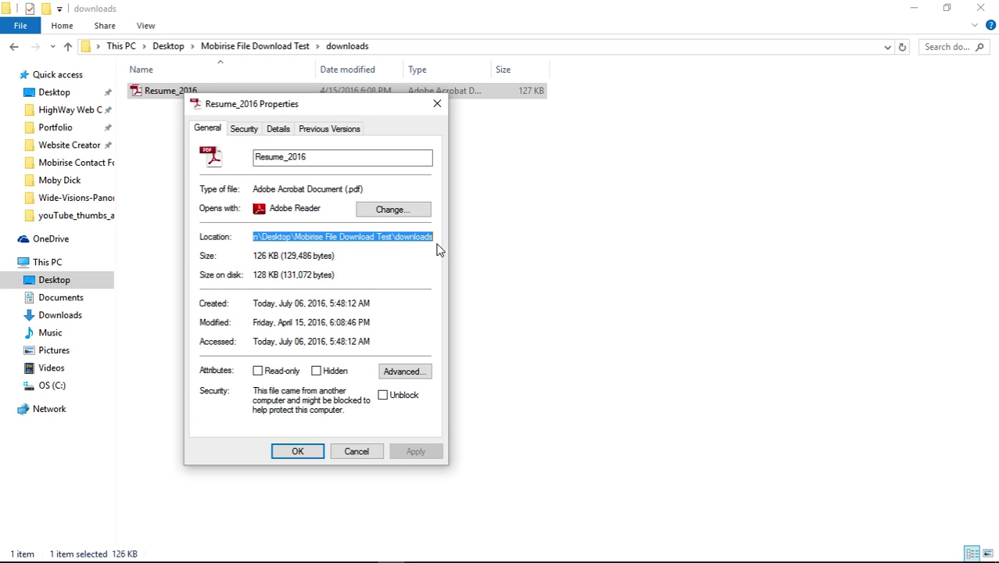
left_click(408, 243)
left_click_drag(396, 240, 441, 239)
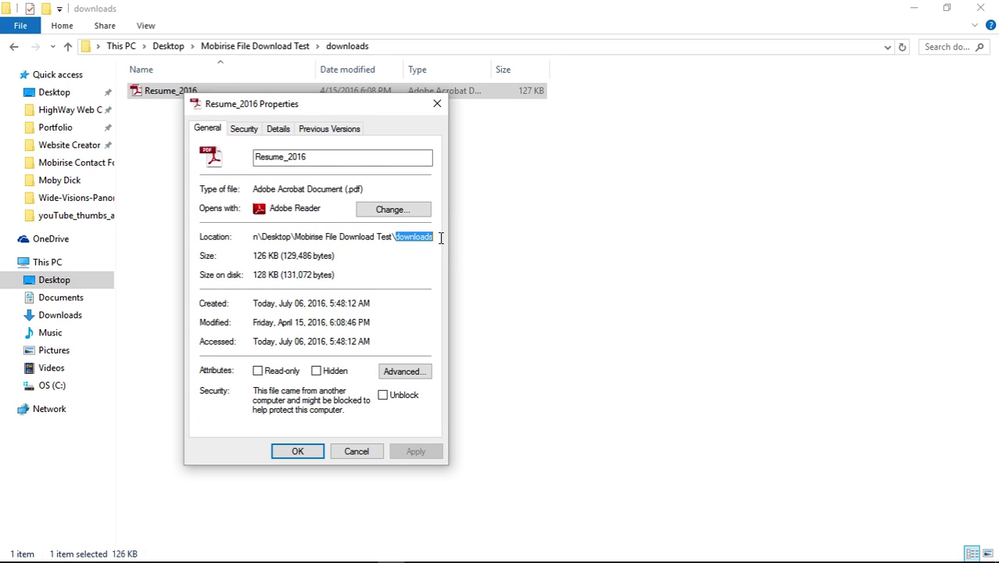
left_click(258, 157)
type("?")
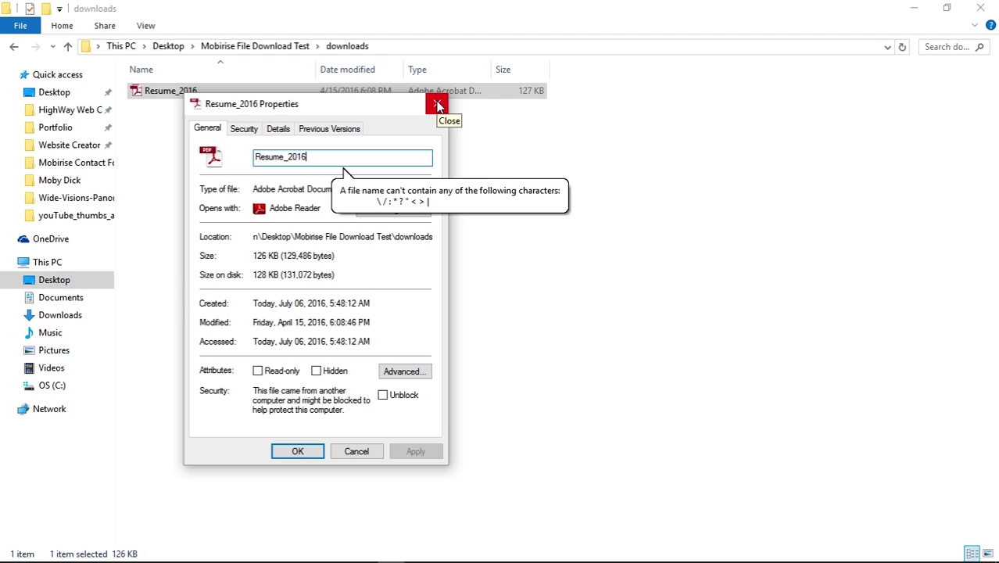
left_click(309, 240)
left_click_drag(252, 237, 430, 240)
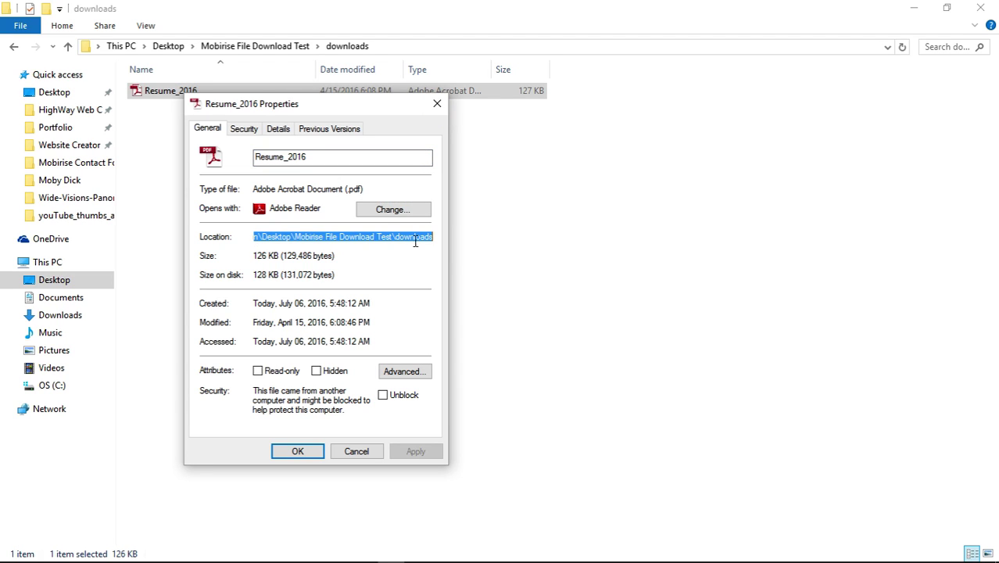
left_click_drag(275, 242, 238, 247)
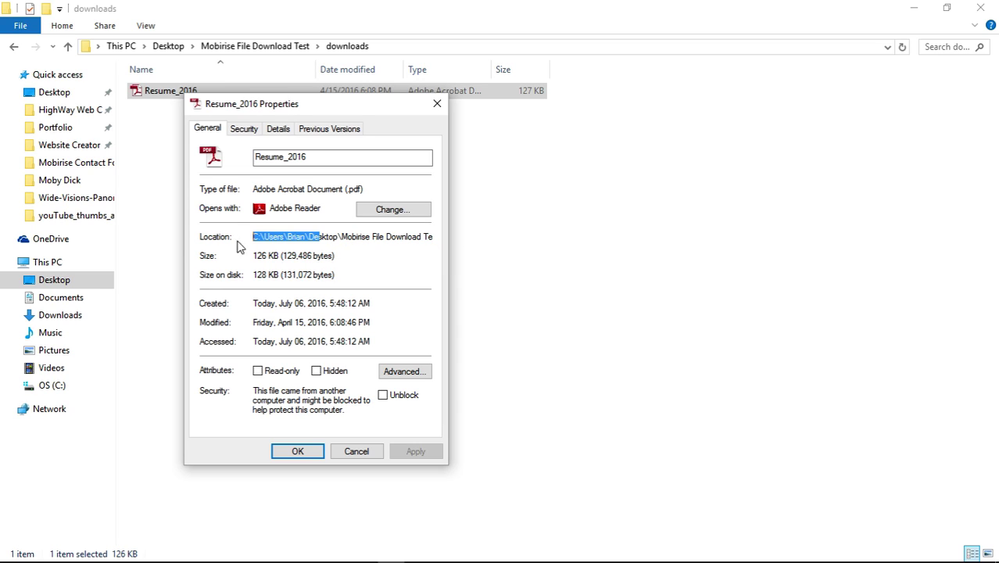
left_click(309, 159)
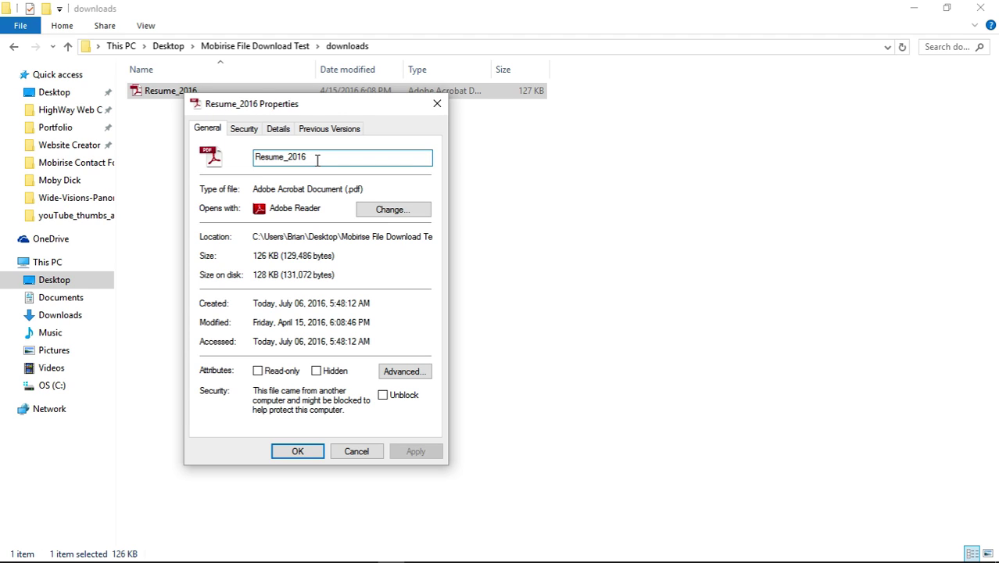
left_click(362, 452)
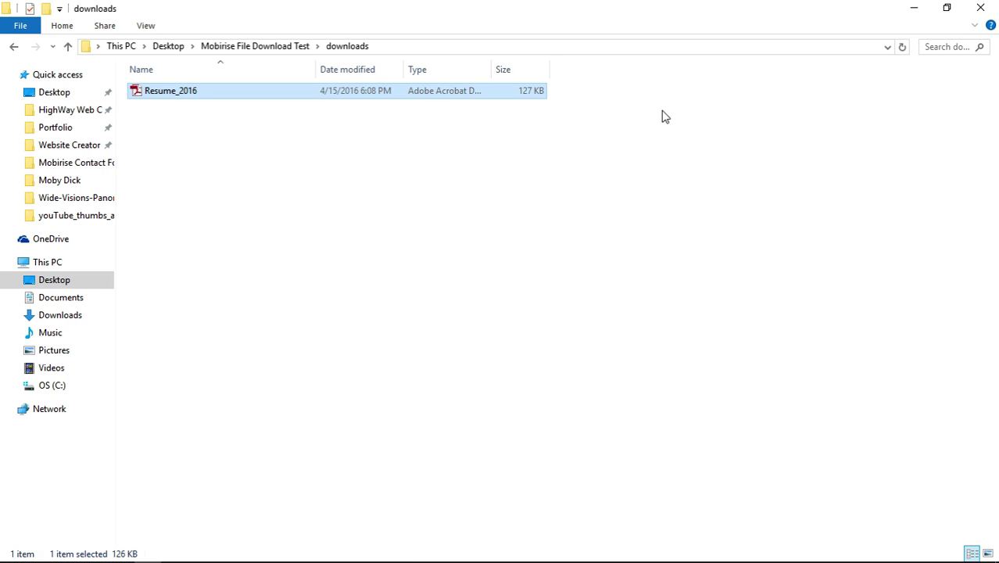
Link the DOWNLOAD FOR WIN button to downloads/Resume_2016.pdf, opening in a new window
mouse_move(258, 557)
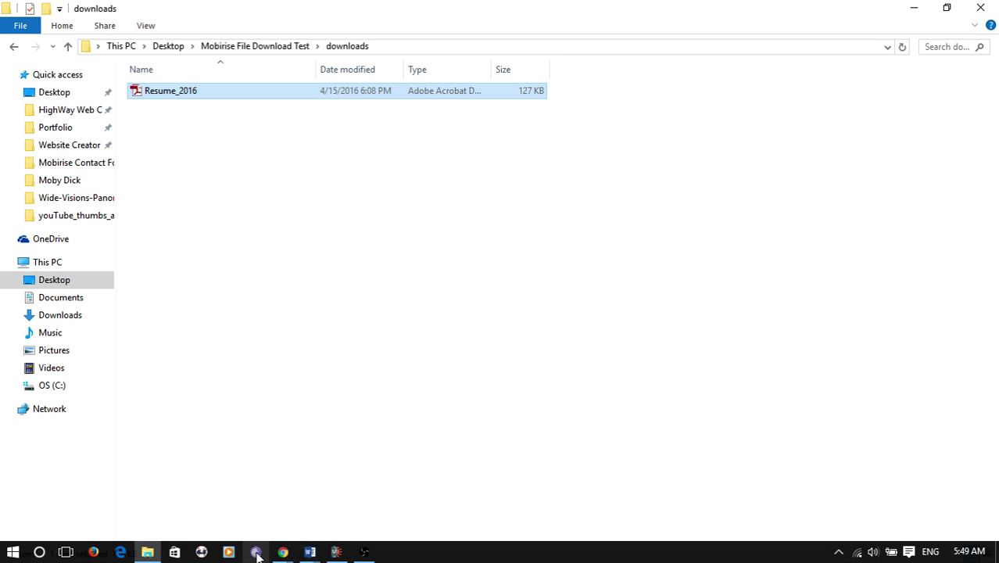
left_click(336, 552)
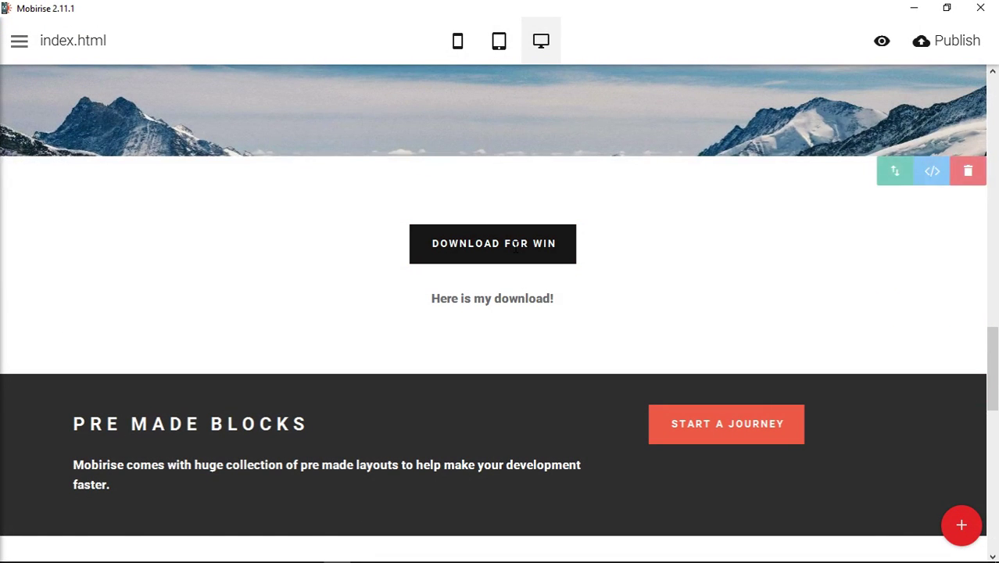
left_click(512, 244)
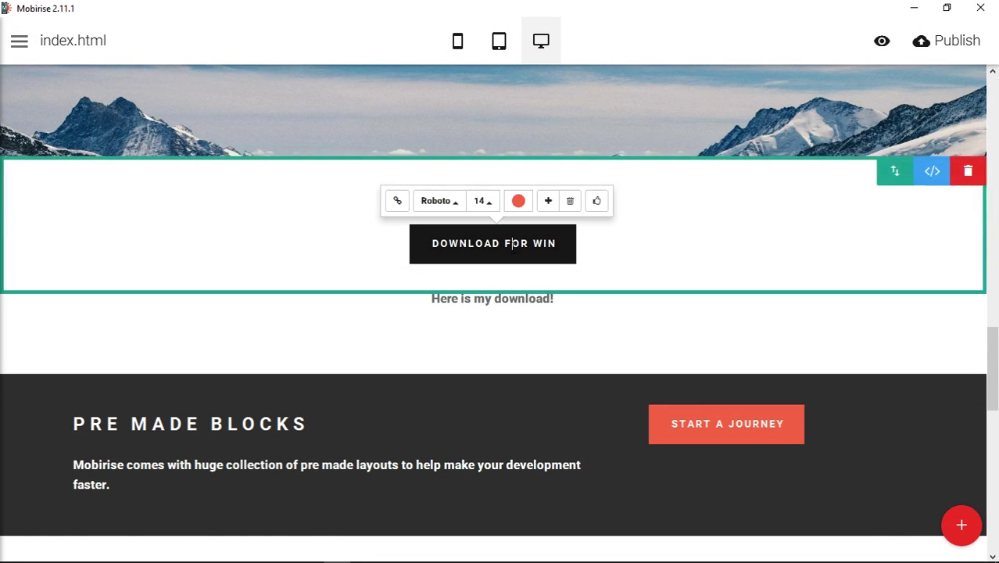
left_click(398, 203)
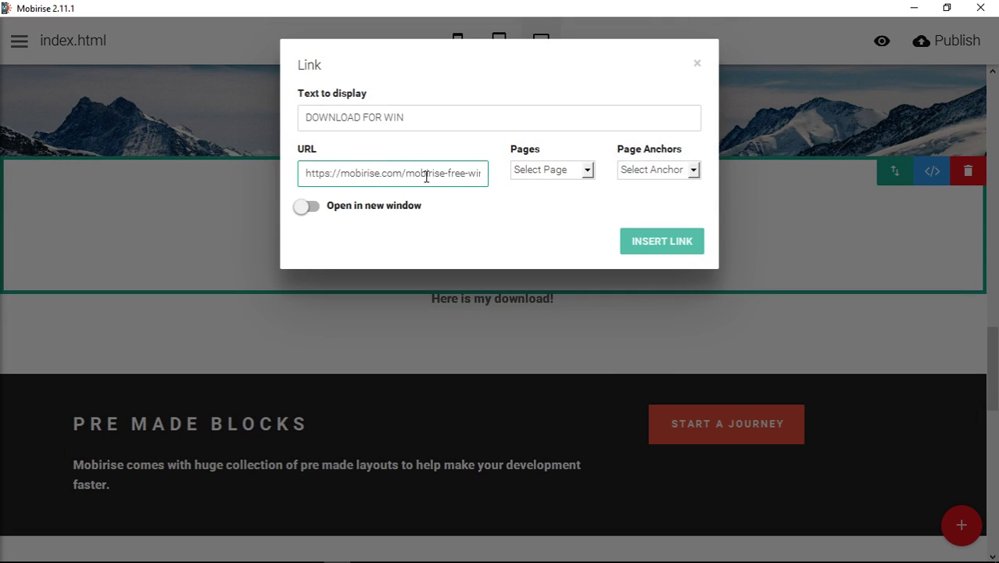
triple_click(426, 176)
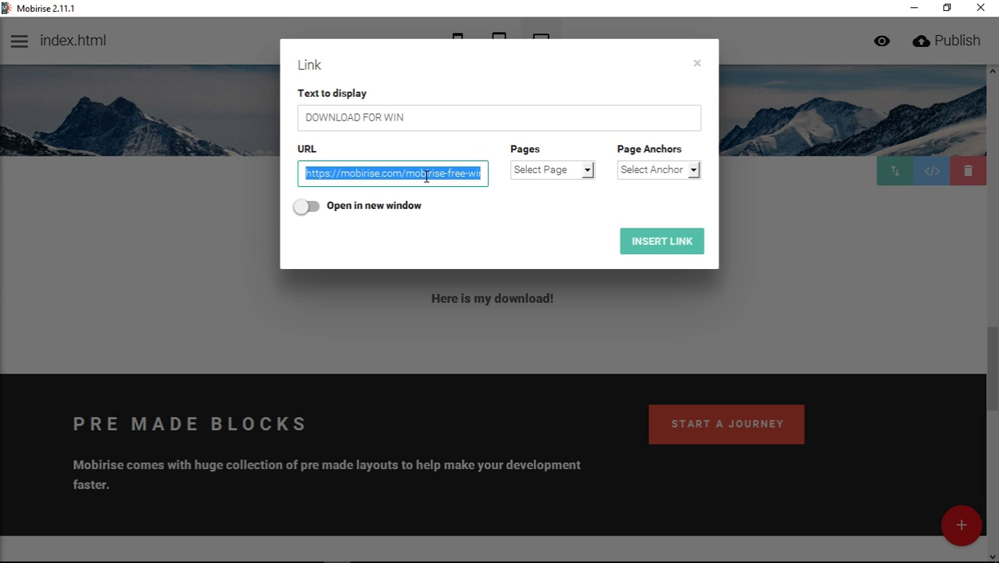
type("downloads/Resume_2016.pdf")
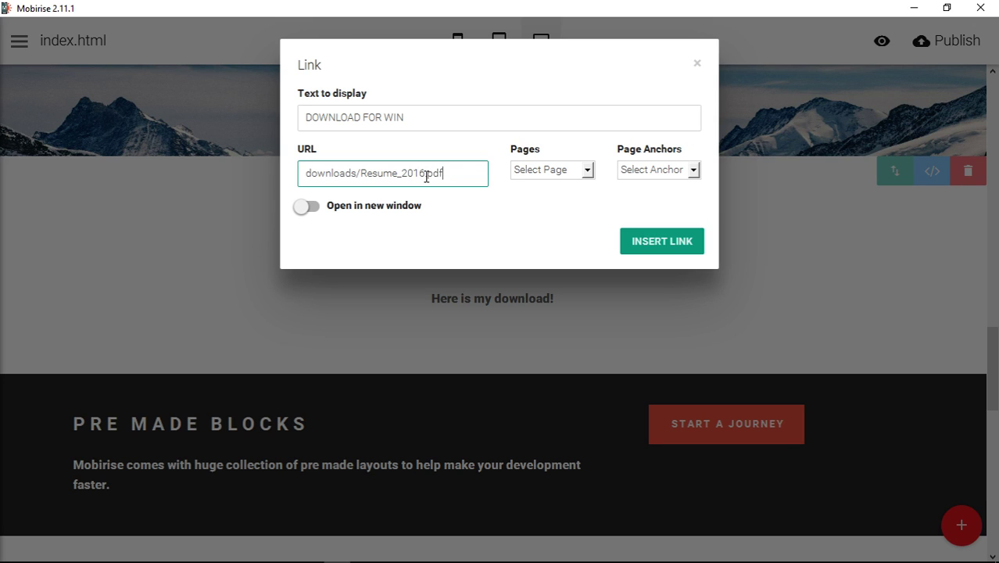
left_click(305, 210)
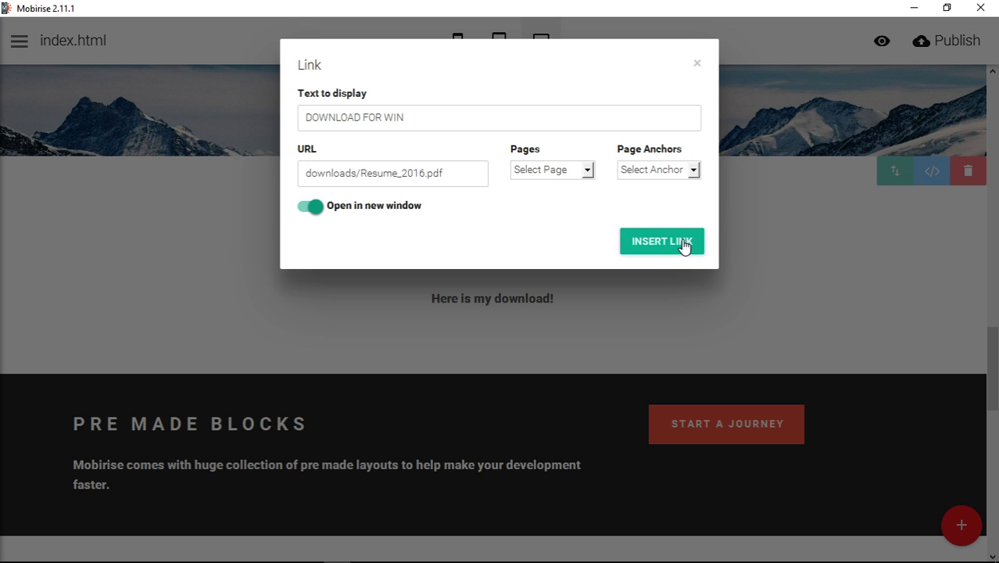
left_click(641, 244)
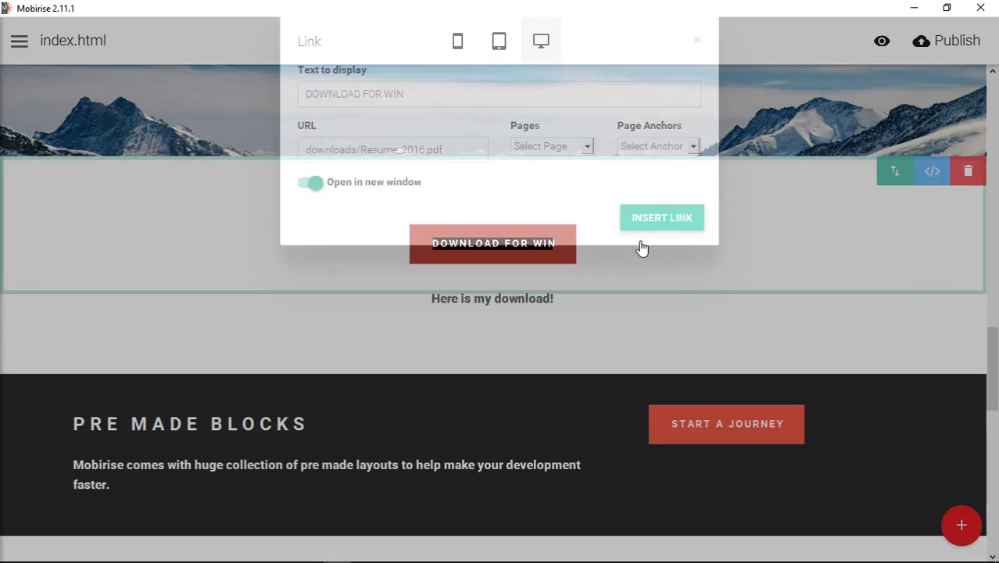
Reopen the button's link settings to check the address, then close them unchanged
left_click(506, 242)
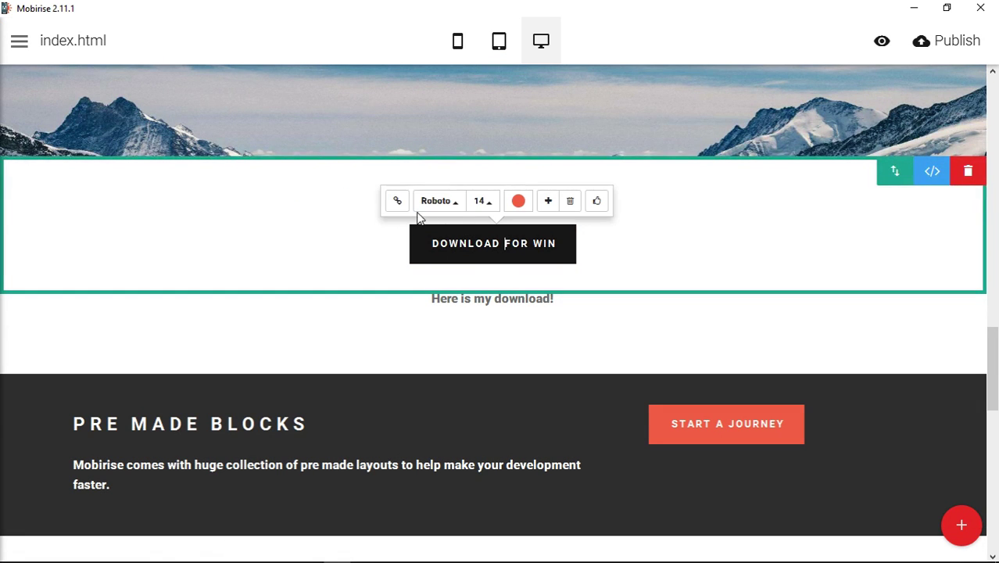
left_click(397, 201)
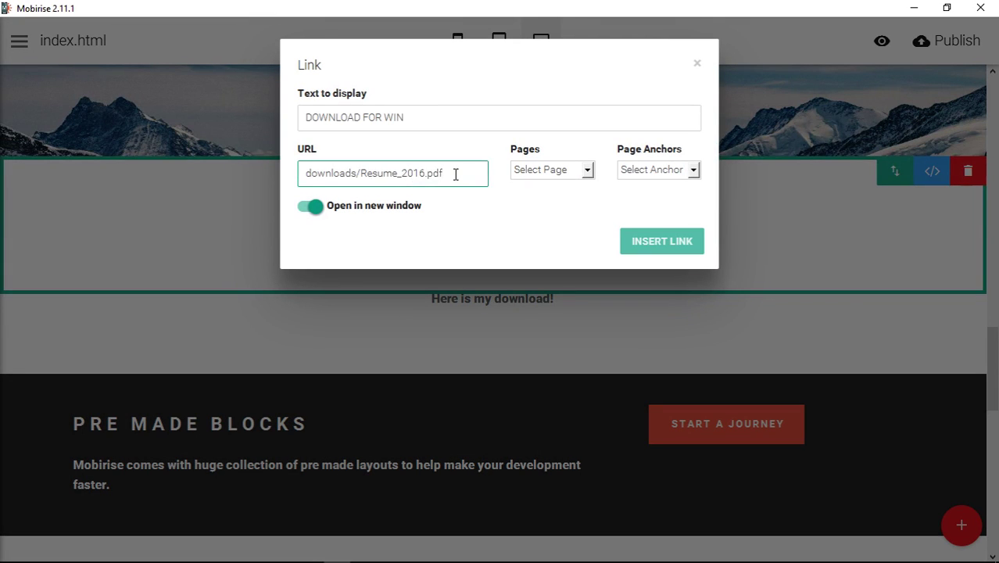
left_click_drag(455, 175, 254, 174)
key("ctrl+c")
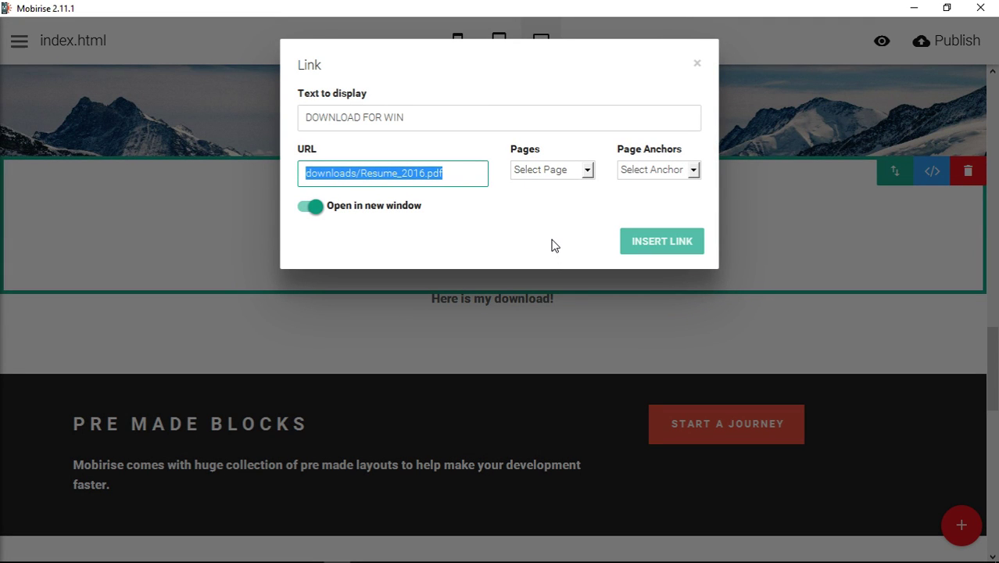
left_click(696, 64)
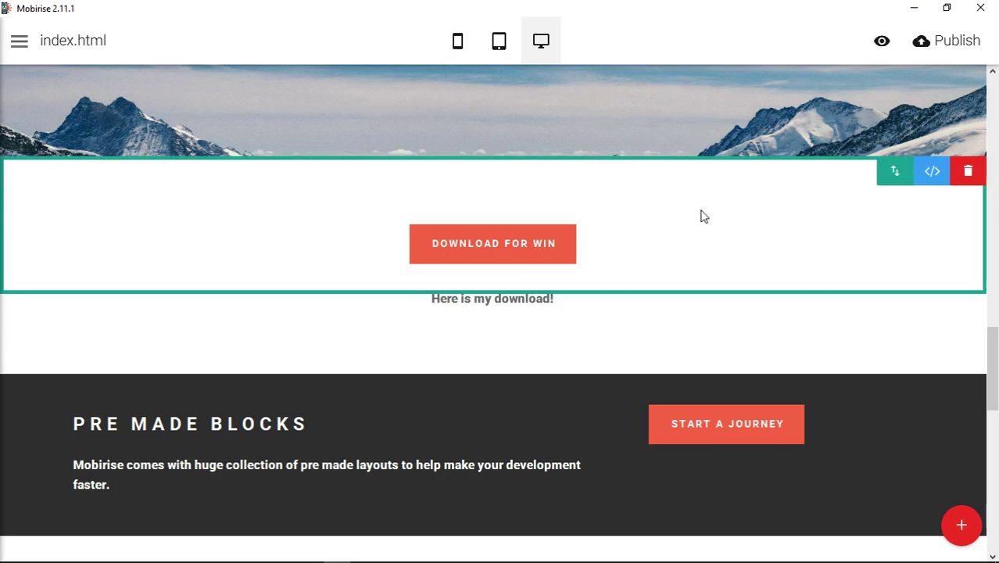
Start linking the 'Here is my download!' text to the resume path, then close the link settings without applying
left_click(514, 297)
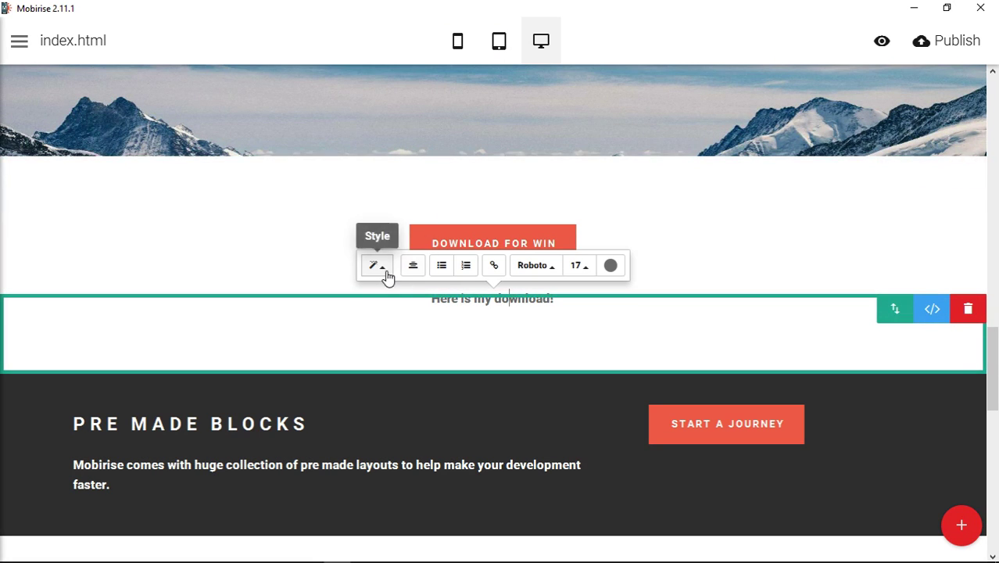
left_click(499, 268)
left_click_drag(403, 174, 286, 188)
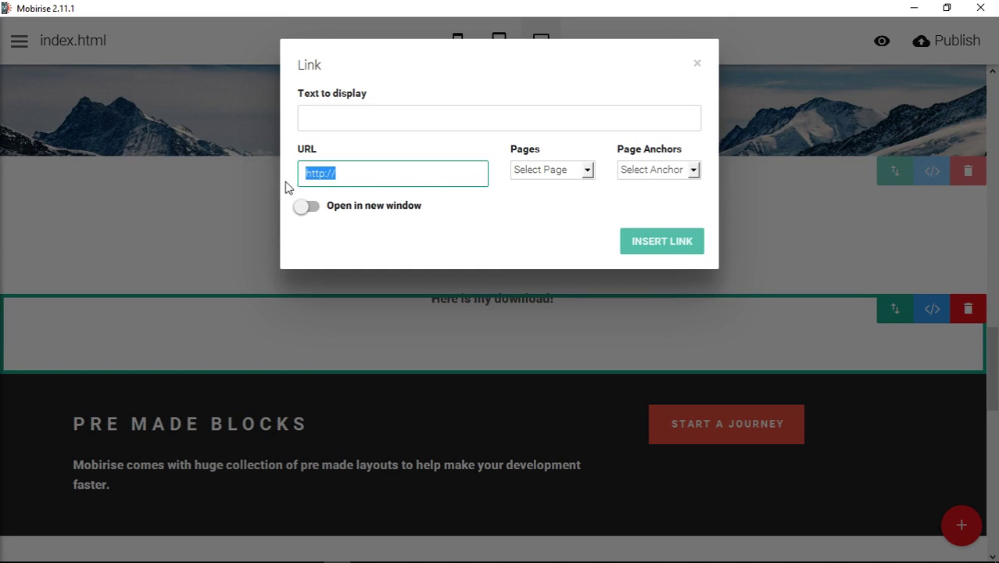
key("ctrl+v")
left_click(305, 208)
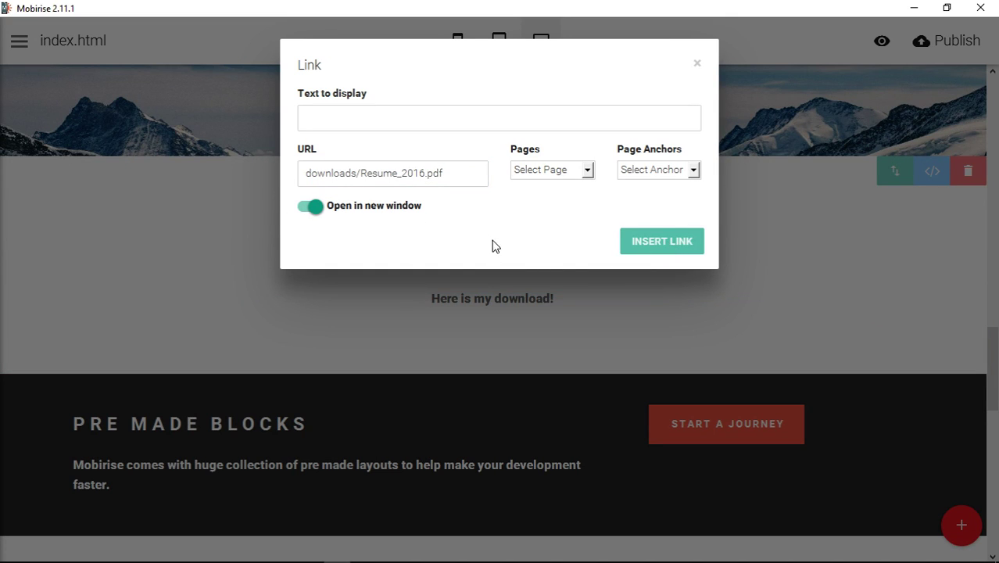
left_click(427, 173)
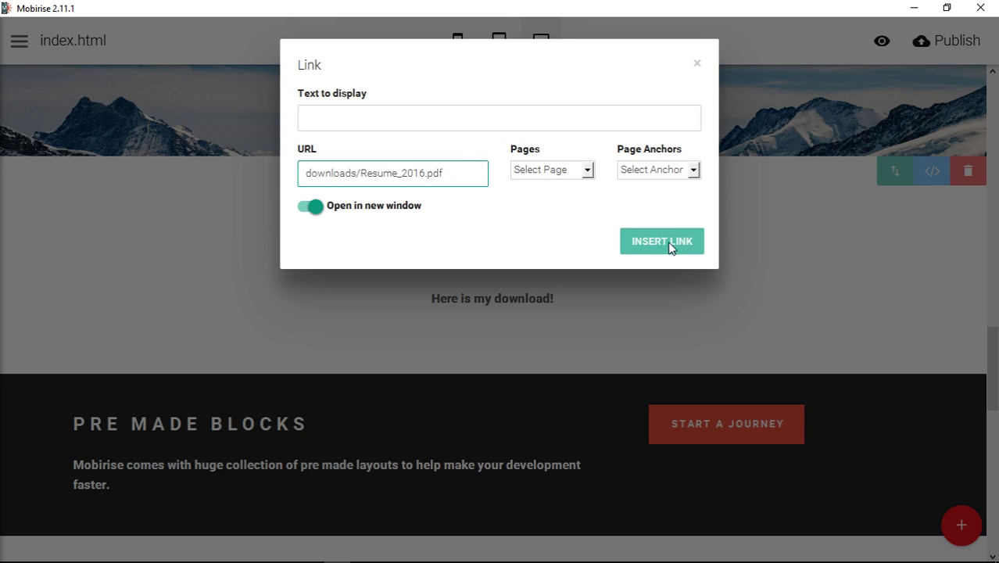
left_click(457, 171)
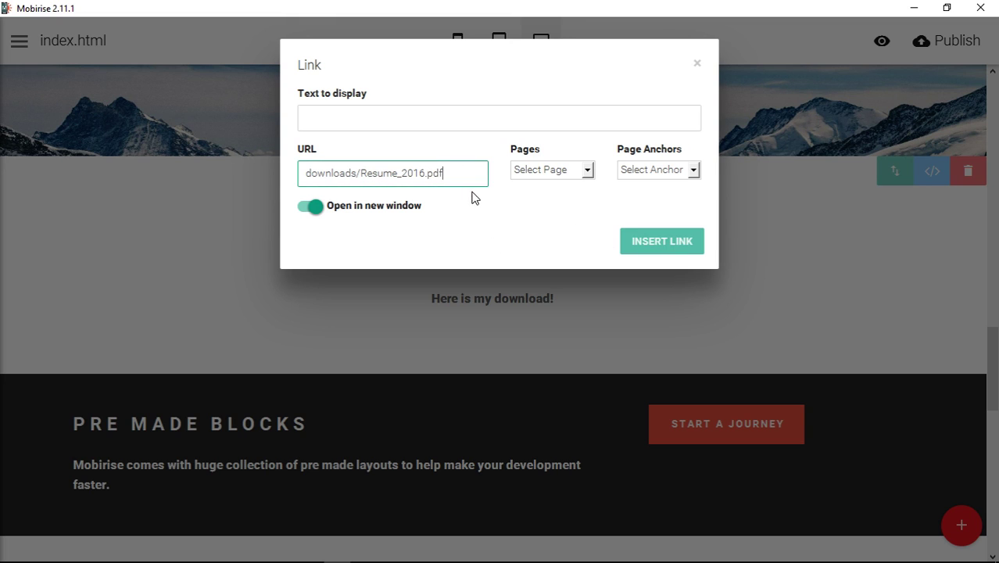
left_click(426, 119)
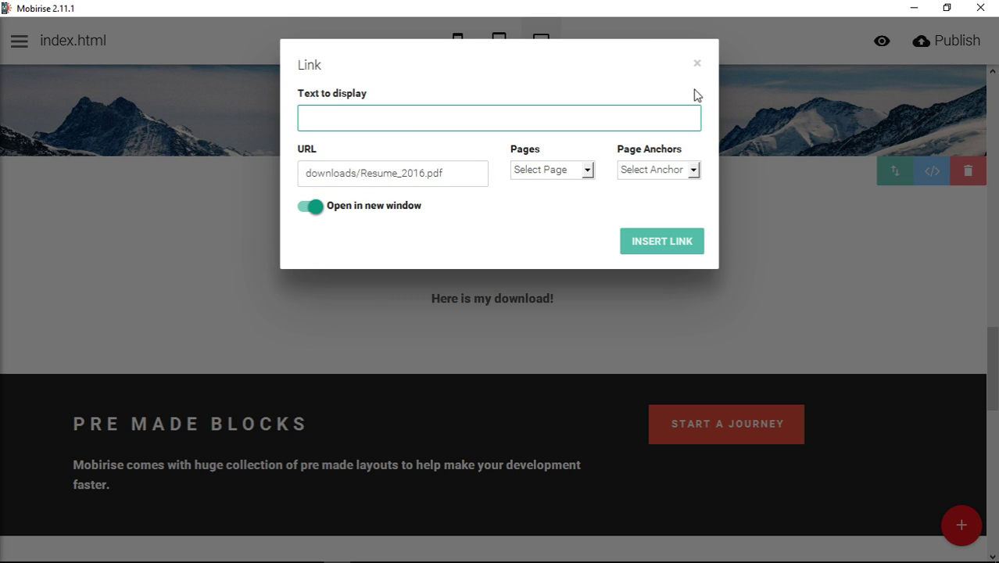
left_click(697, 64)
Select the whole 'Here is my download!' line and link it to downloads/Resume_2016.pdf in a new window
left_click_drag(431, 304, 552, 302)
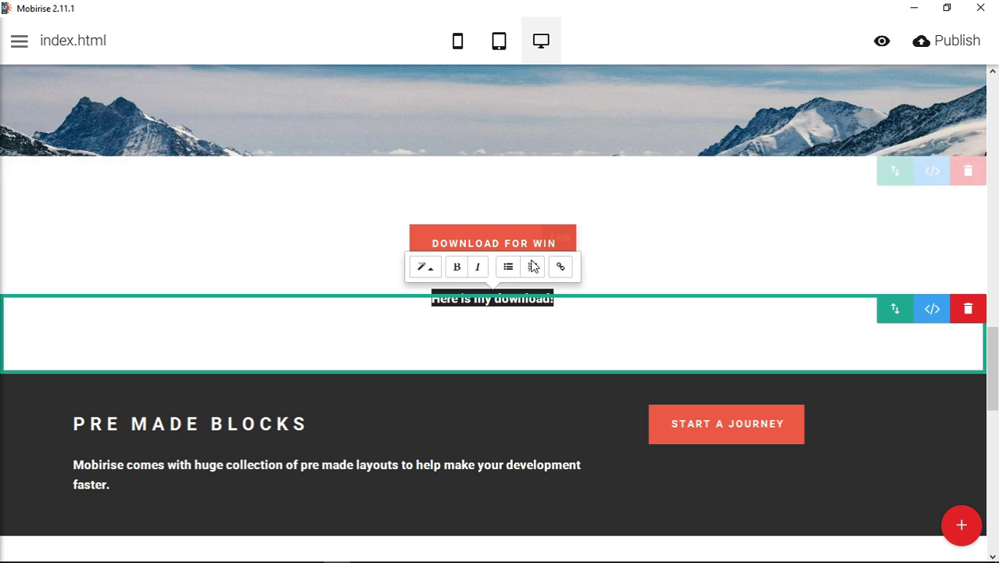
left_click(561, 266)
left_click_drag(313, 175, 394, 179)
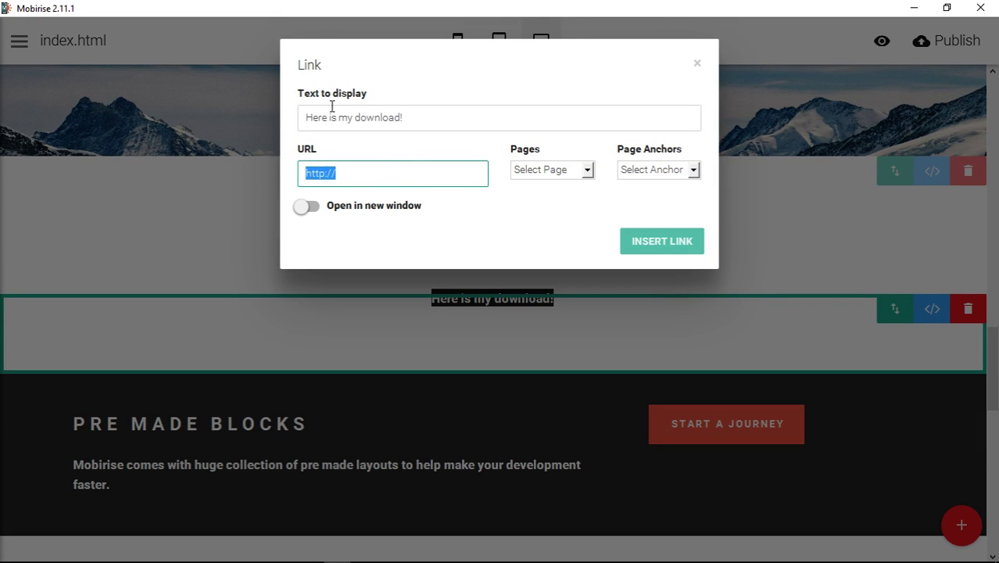
key("ctrl+v")
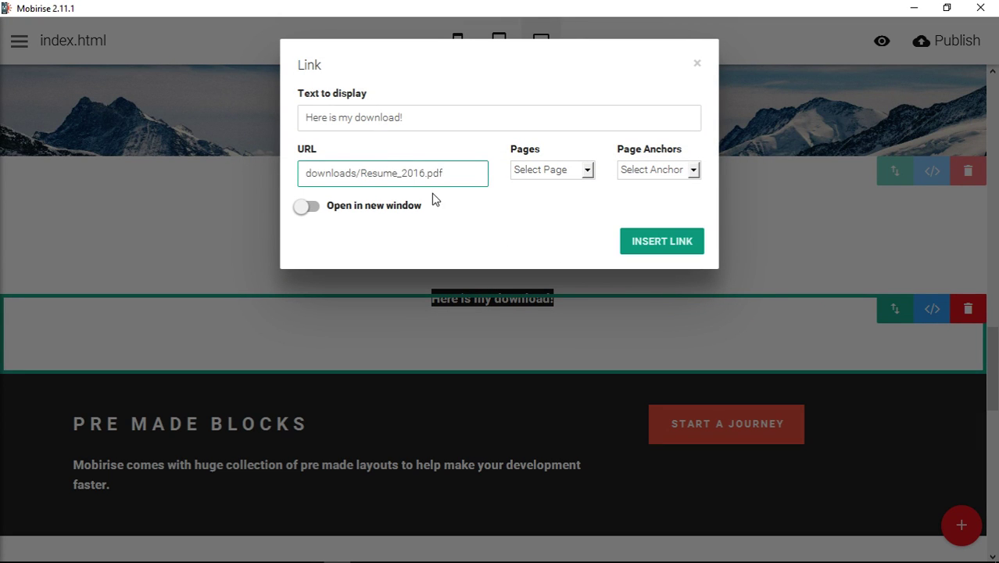
left_click(307, 208)
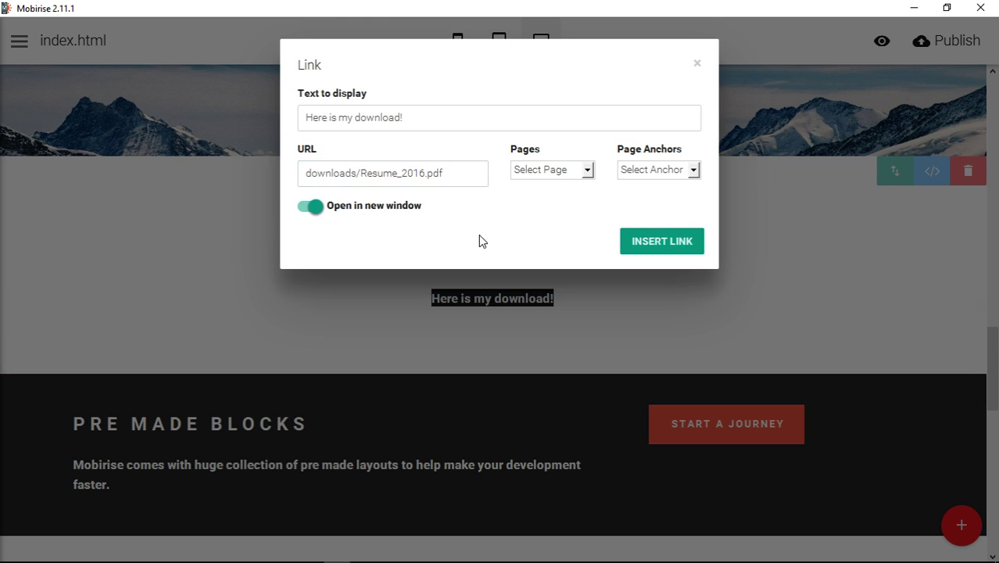
left_click(666, 242)
scroll(665, 336, "down", 3)
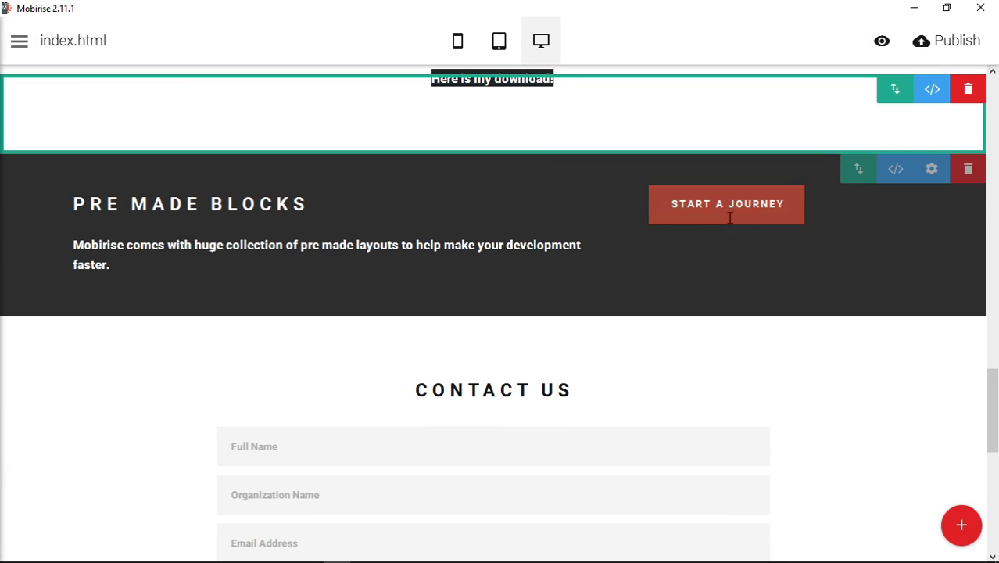
Replace the START A JOURNEY button's mobirise.com link with downloads/Resume_2016.pdf, opening in a new window
left_click(728, 203)
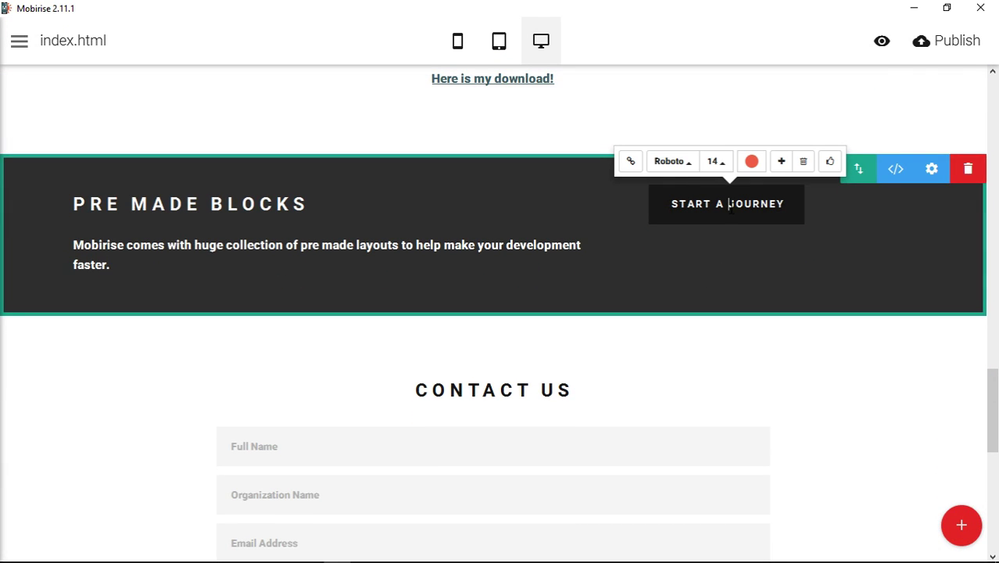
left_click(631, 160)
left_click_drag(417, 185, 285, 178)
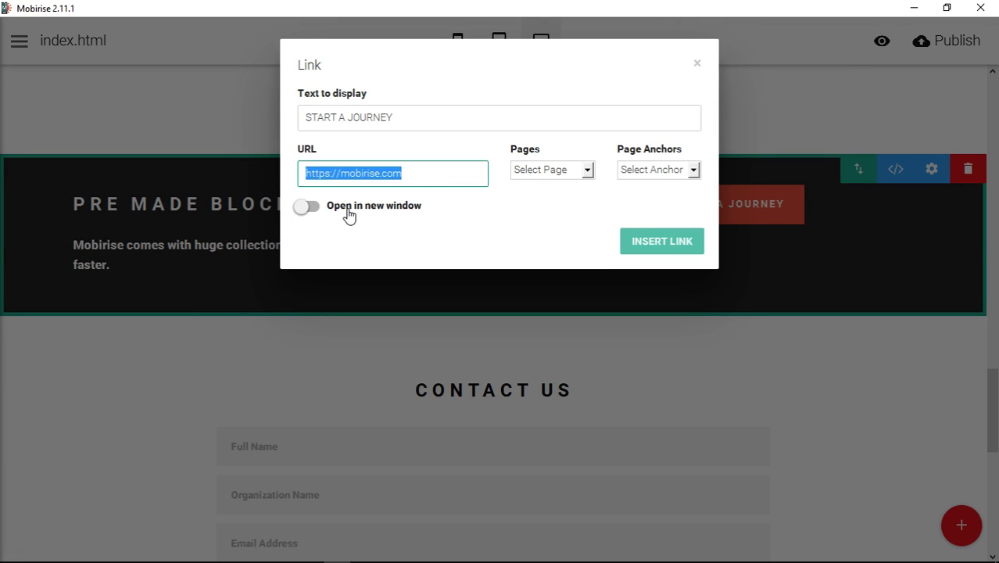
key("ctrl+v")
left_click(307, 208)
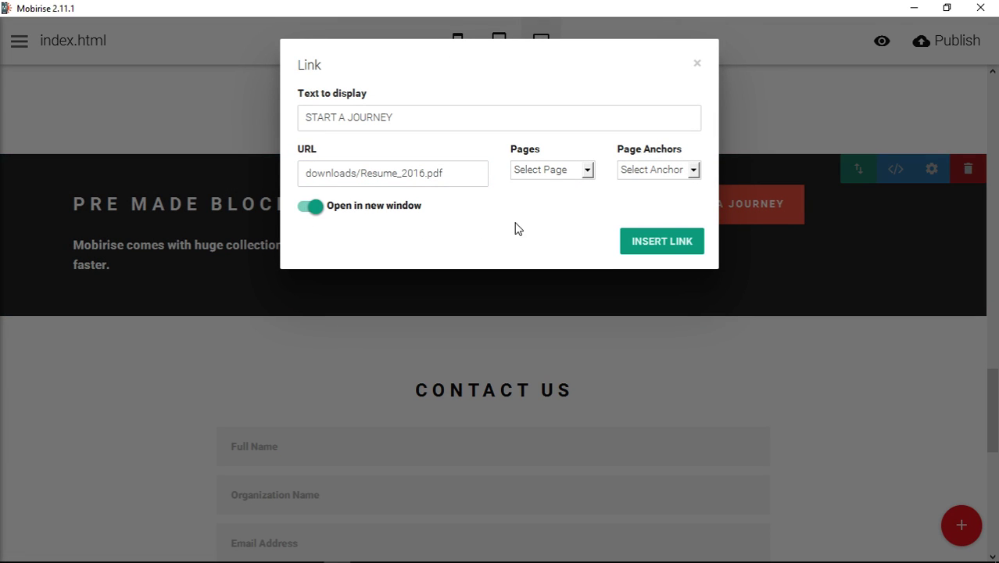
left_click(675, 244)
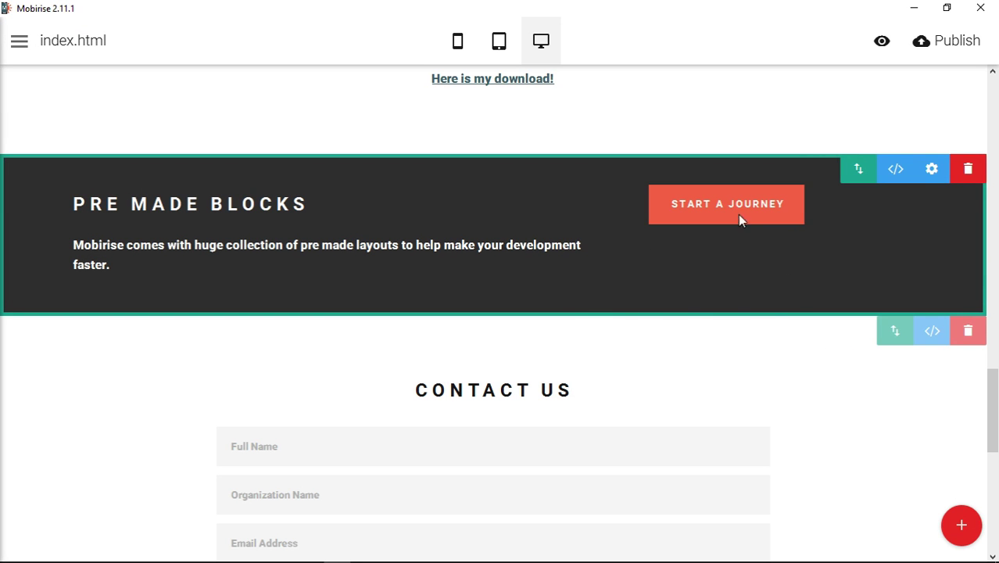
View the Contact Us block's code and close it without changes
left_click(933, 330)
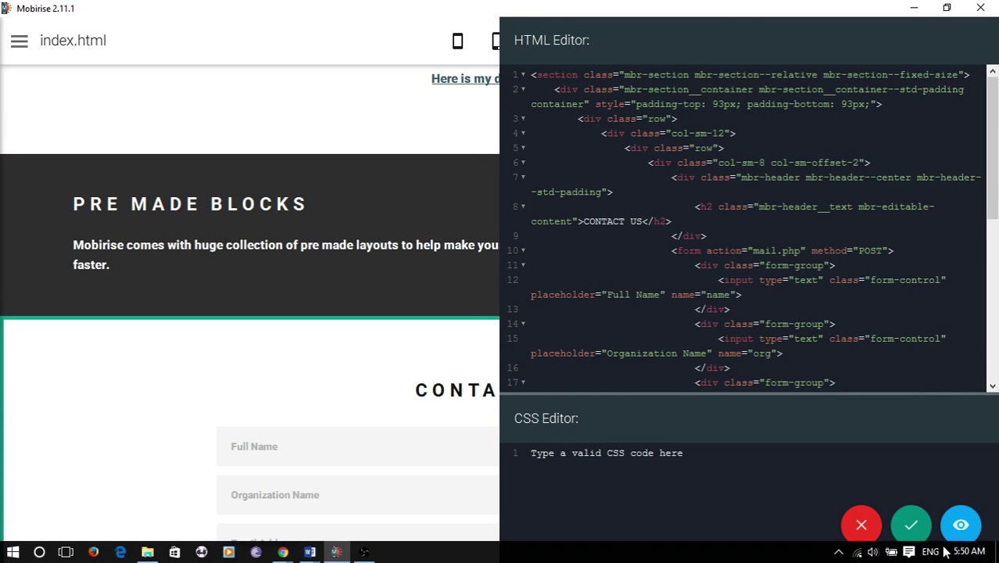
left_click(863, 524)
scroll(384, 183, "up", 3)
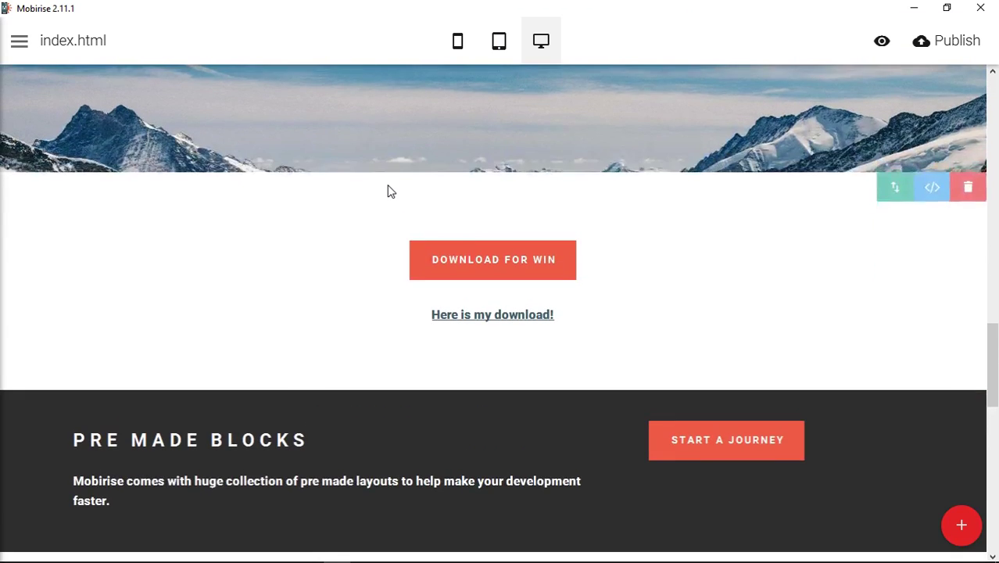
scroll(391, 188, "down", 1)
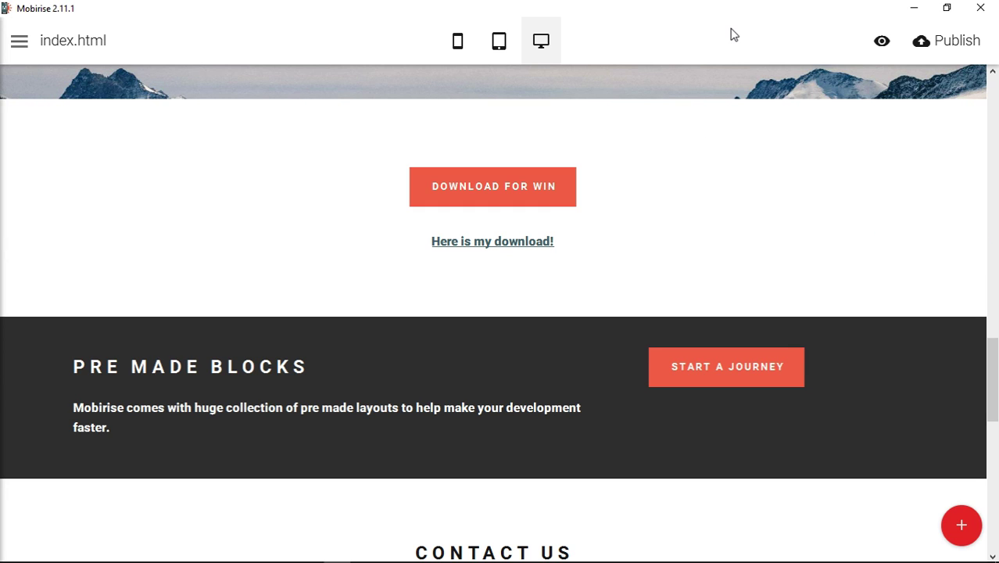
Republish the site to the local Mobirise File Download Test folder
left_click(943, 47)
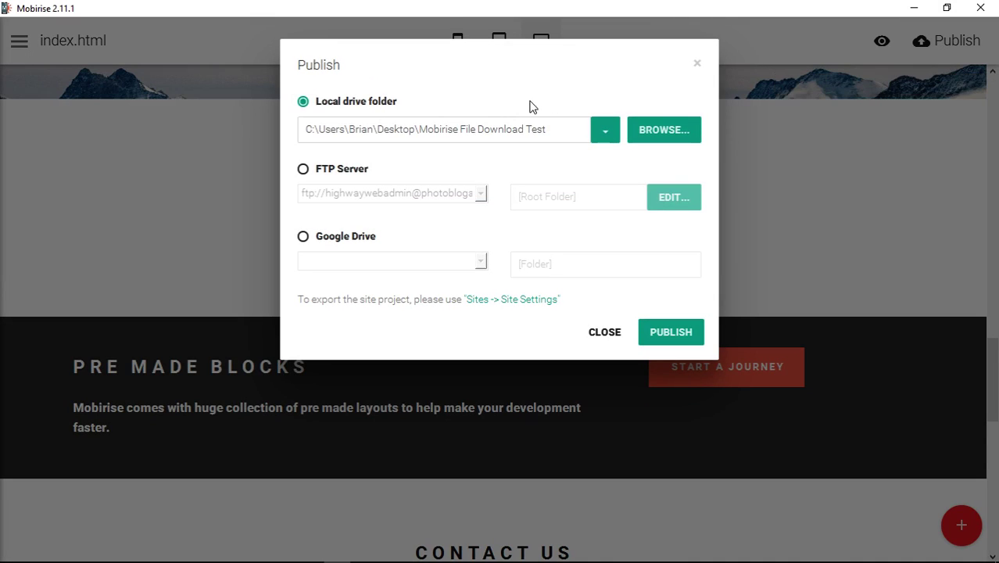
left_click(672, 340)
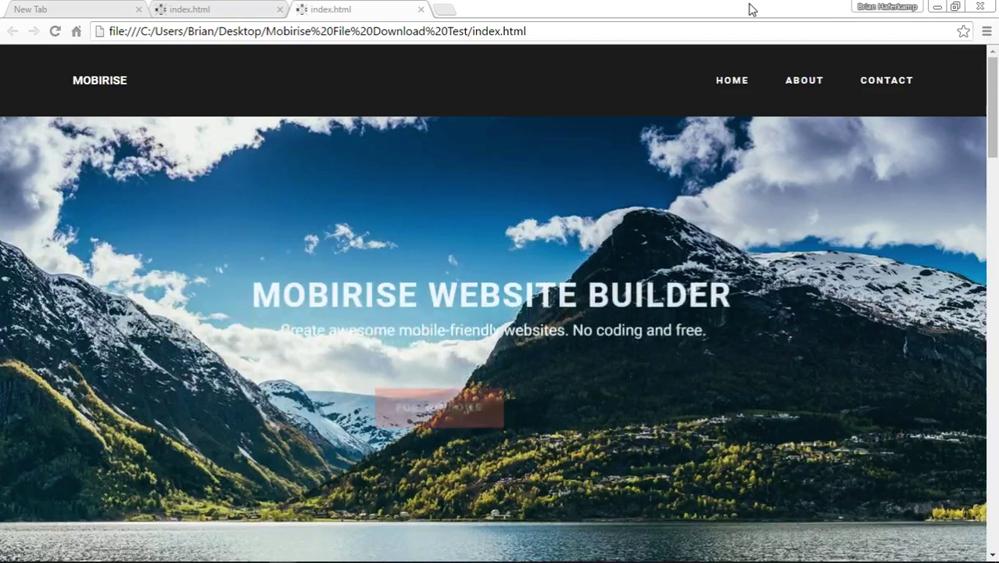
Test the DOWNLOAD FOR WIN button on the published page and cancel the file save
scroll(792, 323, "down", 10)
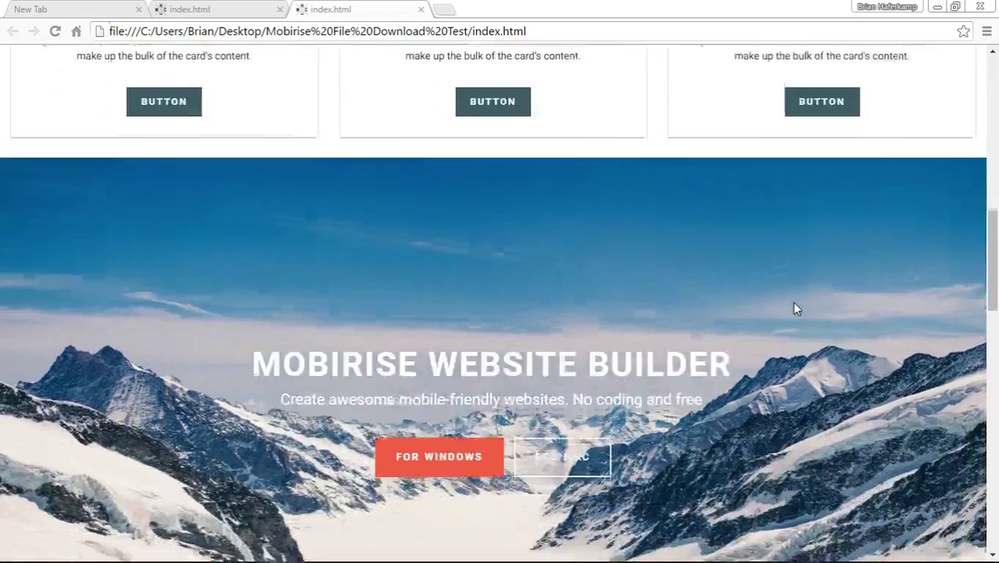
scroll(793, 305, "down", 8)
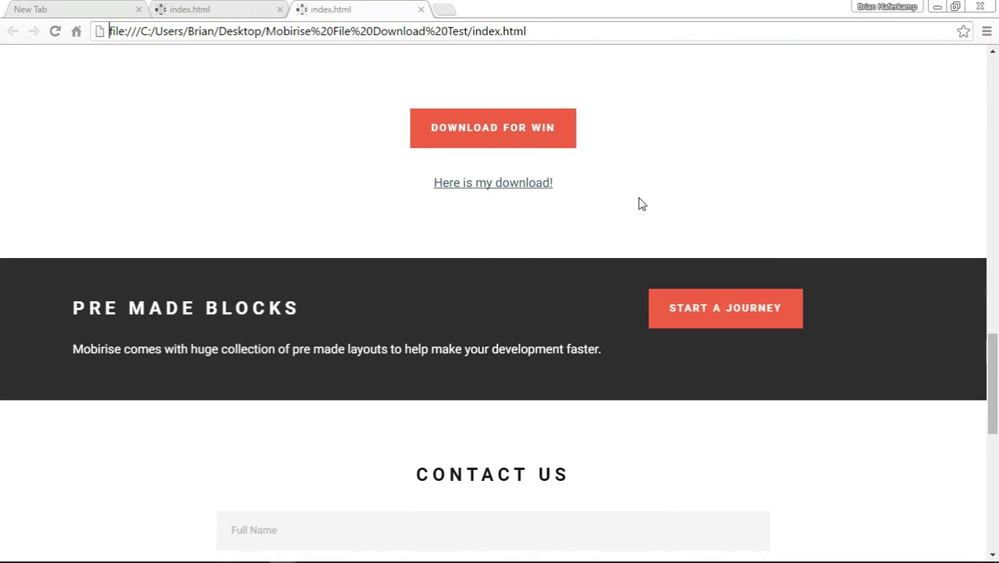
left_click(532, 139)
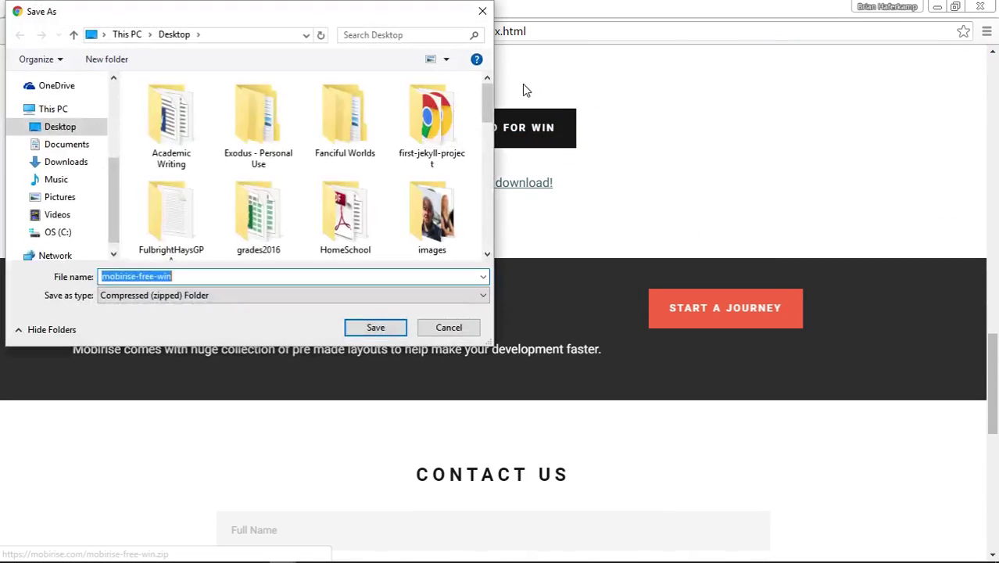
left_click(464, 329)
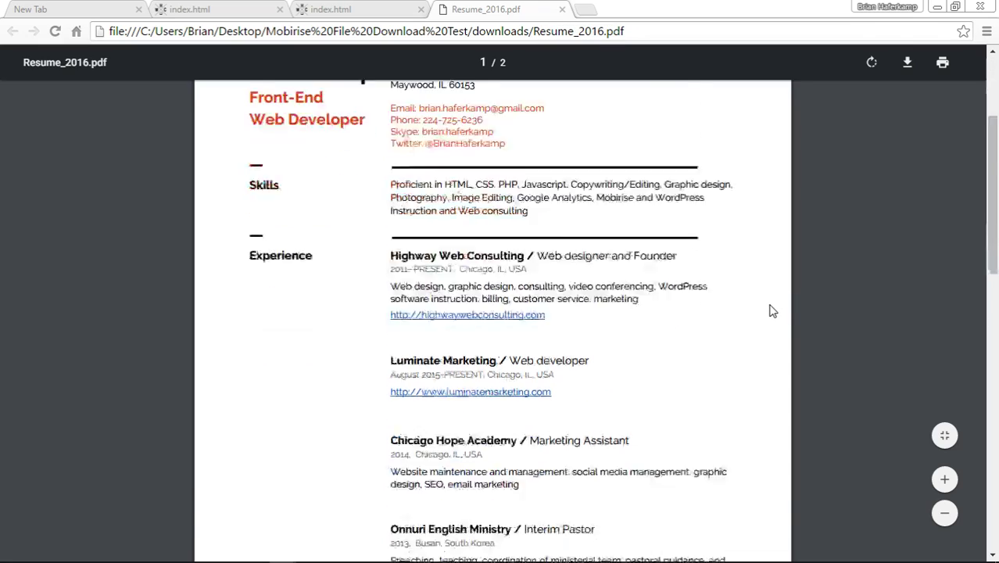
On the newest published page, confirm Download for Win opens Resume_2016.pdf and scroll through it
scroll(769, 309, "up", 13)
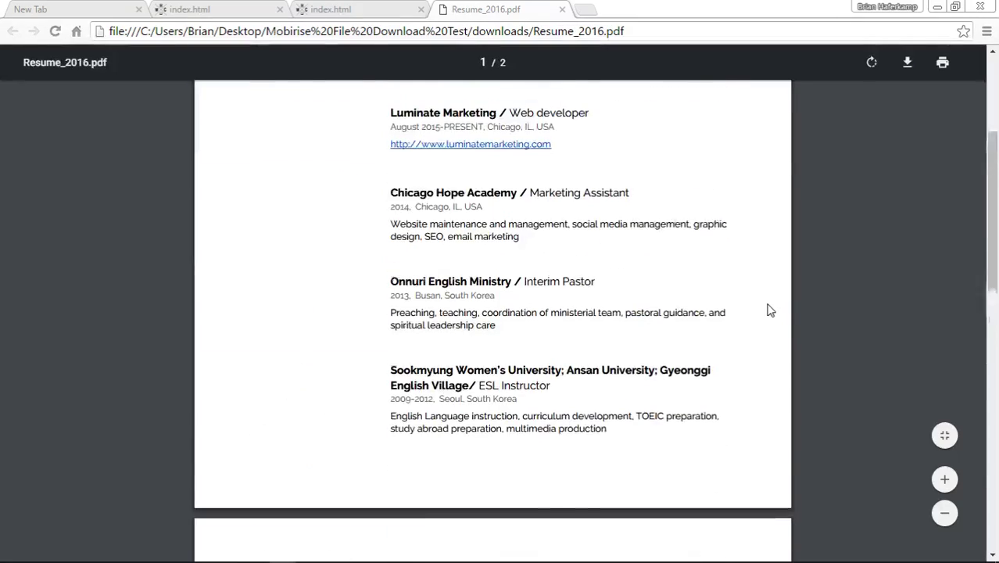
left_click(386, 14)
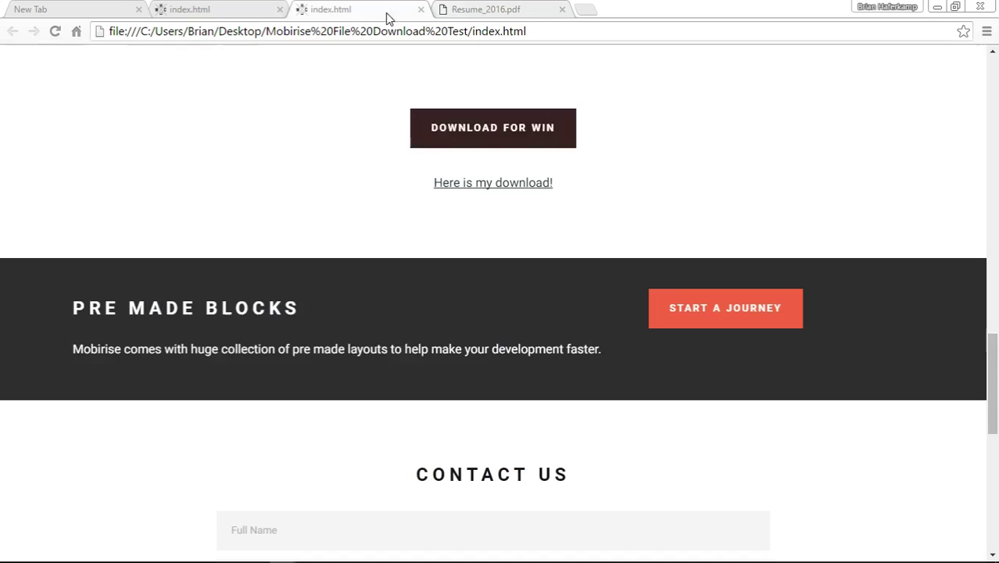
left_click(498, 150)
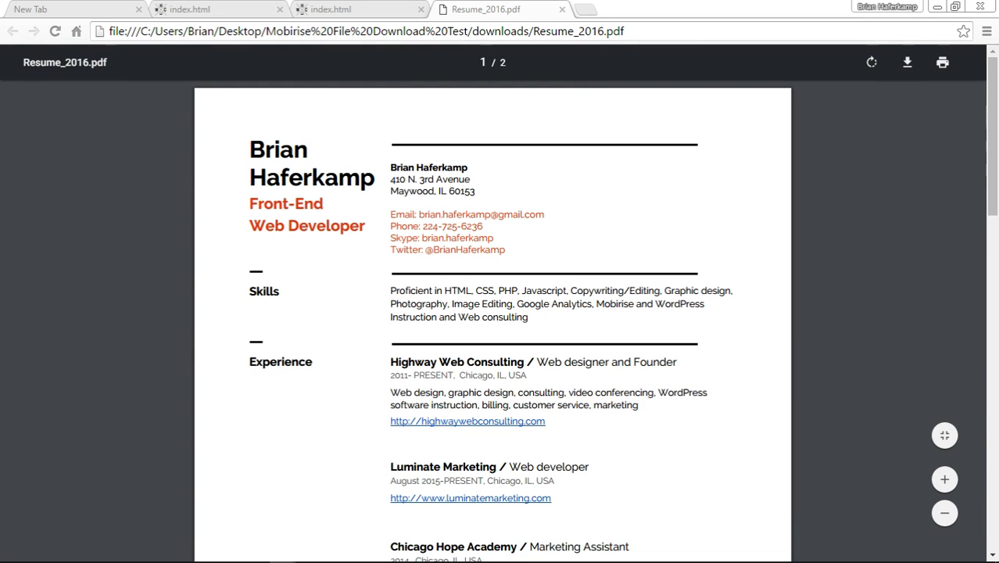
scroll(747, 270, "down", 2)
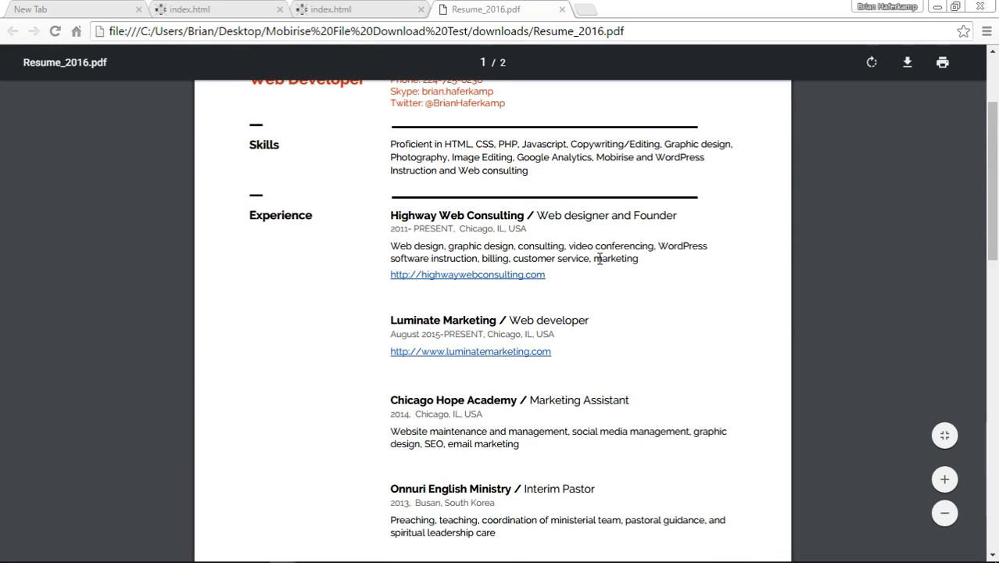
scroll(599, 259, "up", 2)
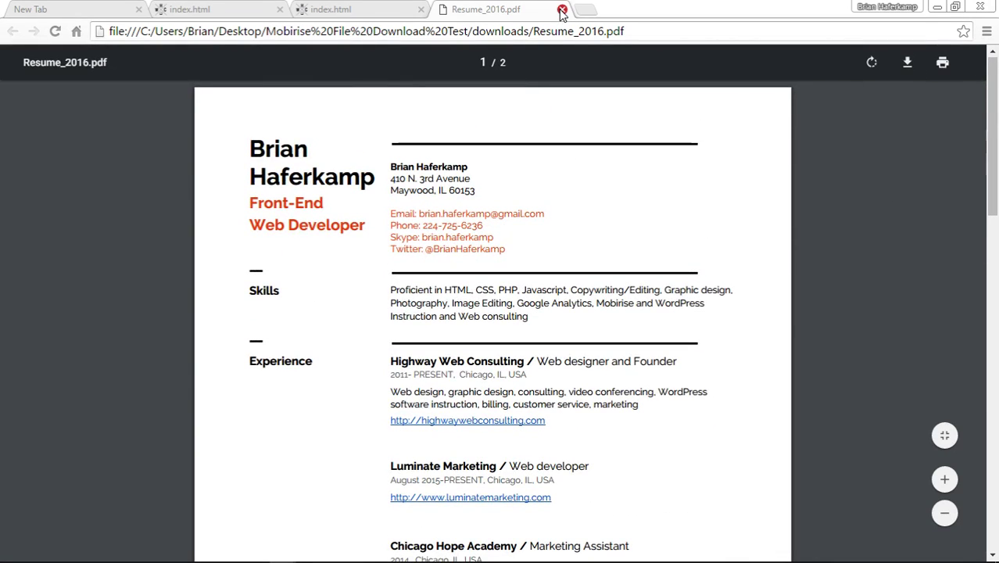
Close the resume PDF and both index.html tabs, leaving only New Tab
left_click(561, 10)
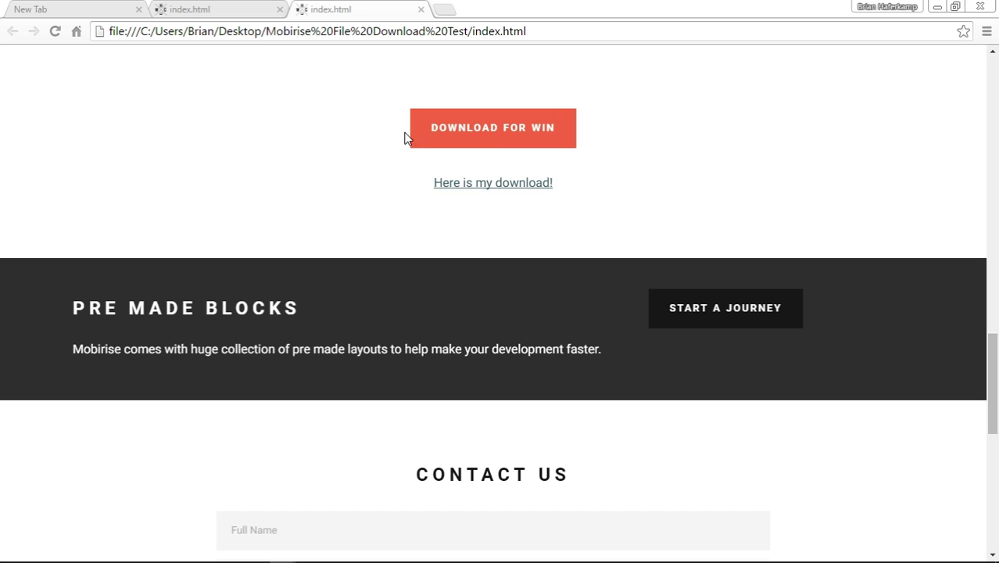
left_click(280, 10)
left_click(280, 9)
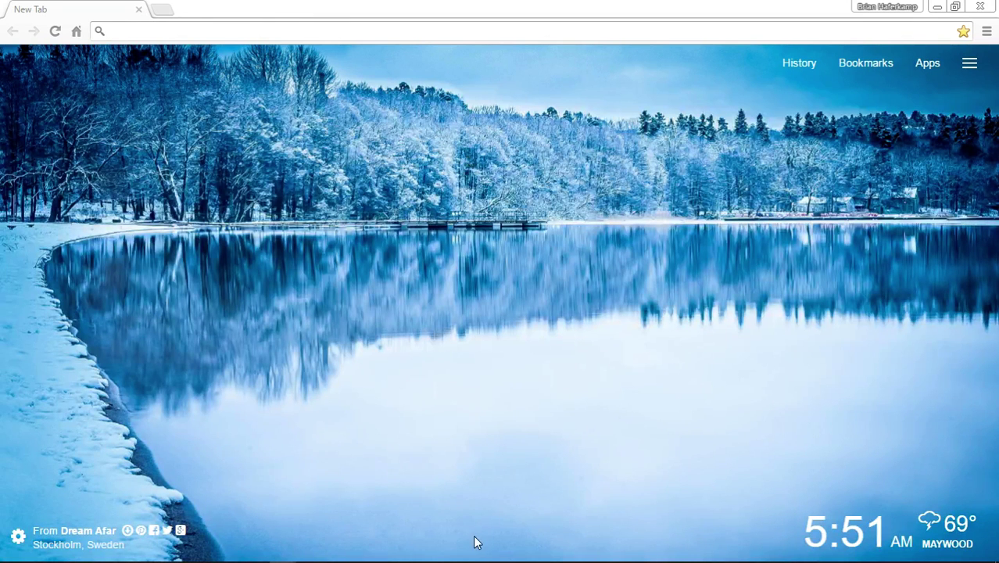
Reapply the downloads/Resume_2016.pdf link on the Download for Win button, then bring up publishing
mouse_move(475, 556)
left_click(336, 557)
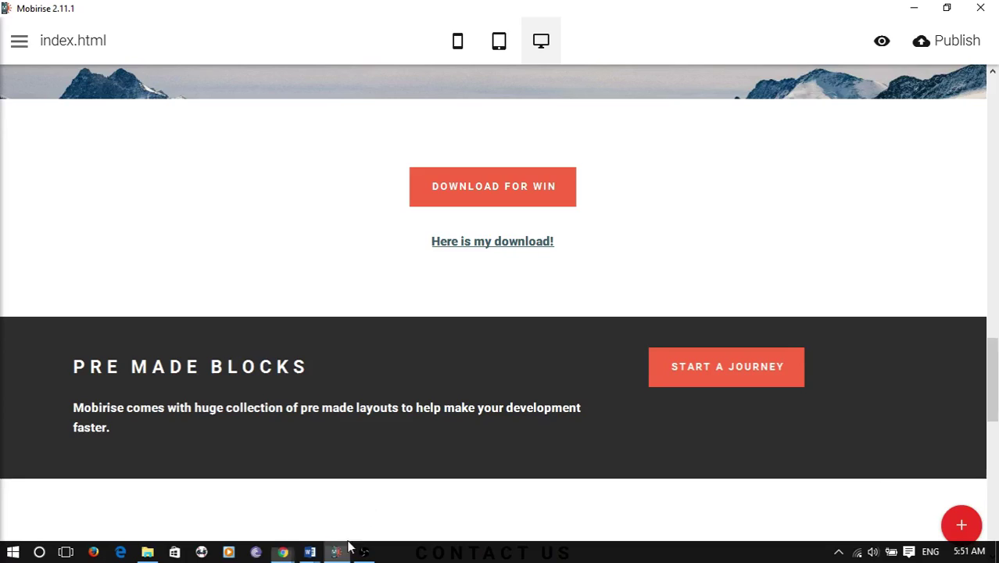
left_click(522, 186)
left_click(397, 146)
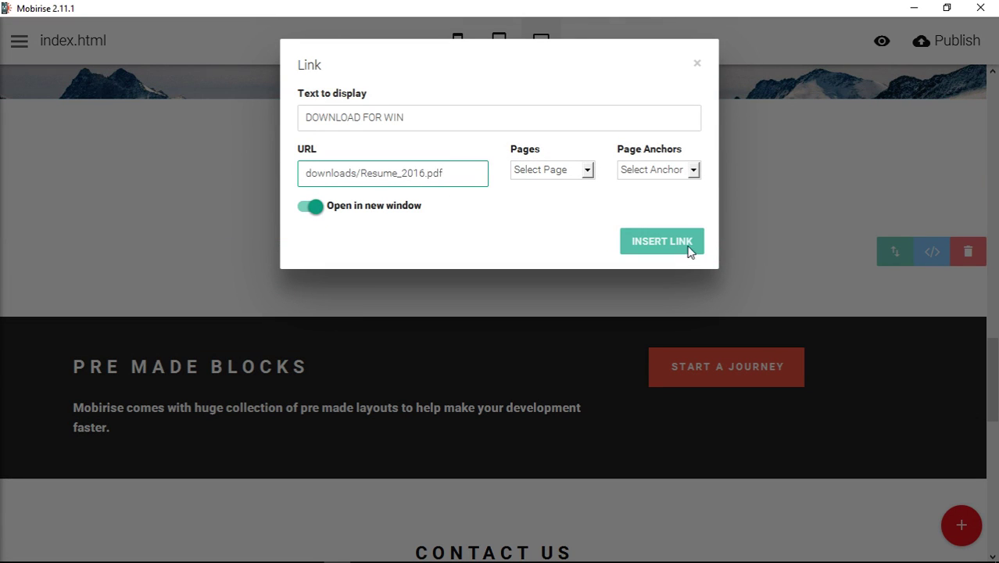
left_click(480, 197)
left_click(459, 178)
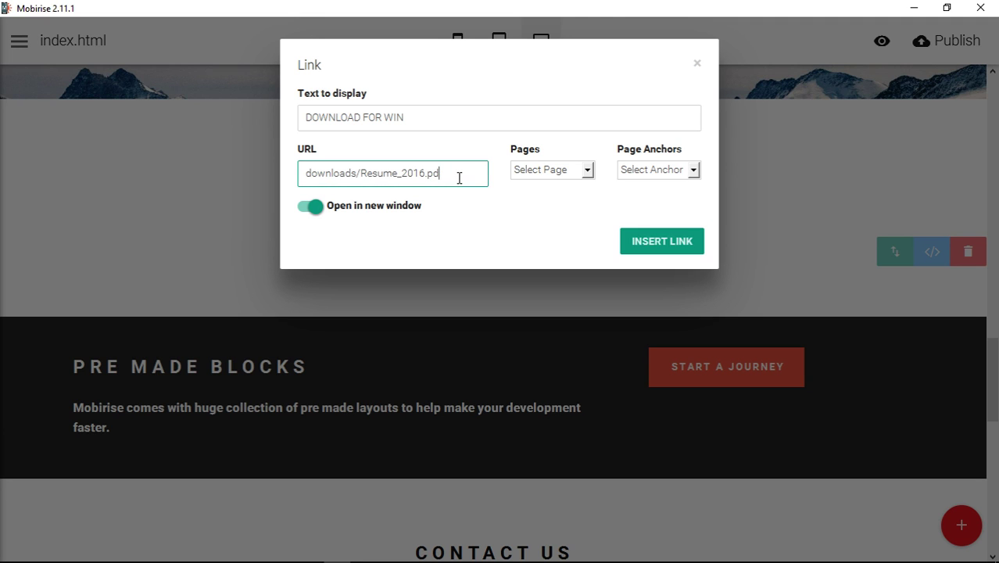
left_click(646, 242)
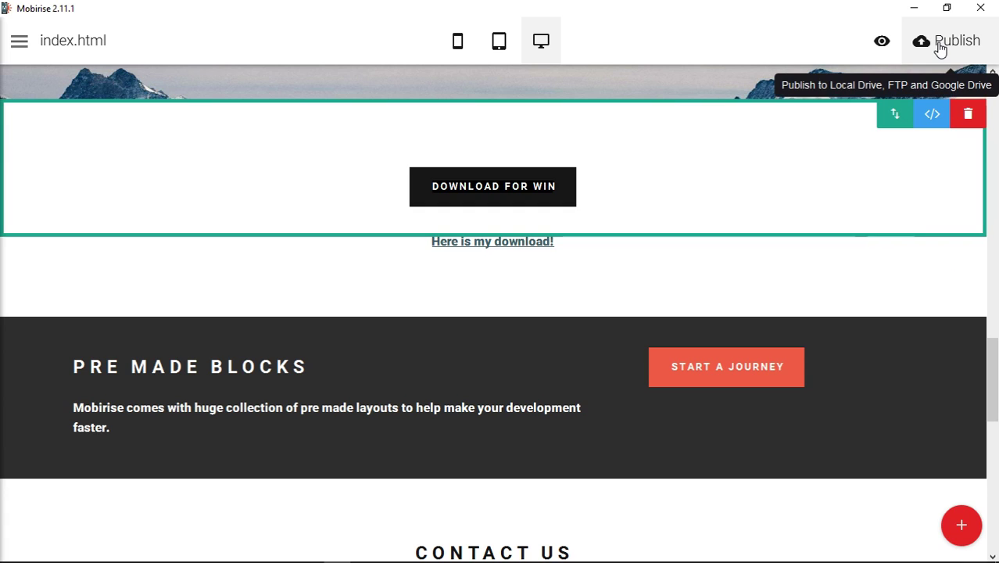
left_click(939, 43)
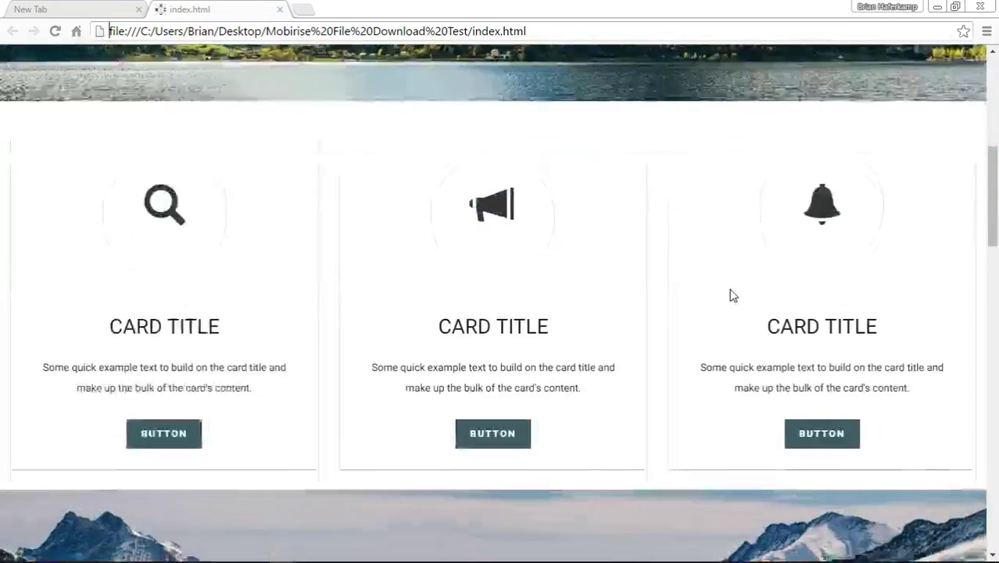
scroll(731, 294, "down", 11)
Close the resume PDF and published index.html tabs, then minimize Chrome to return to Mobirise
scroll(623, 295, "up", 2)
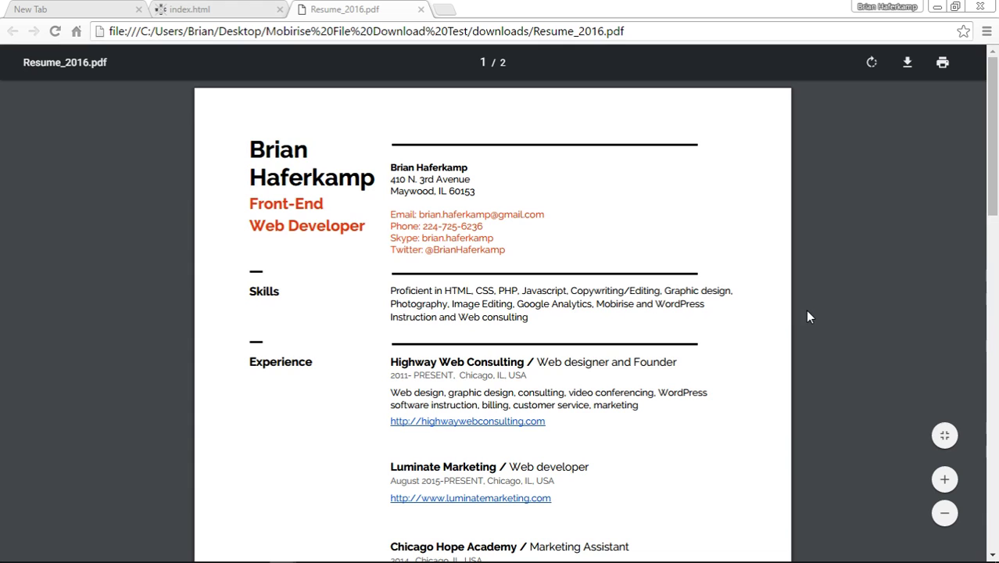
left_click(421, 9)
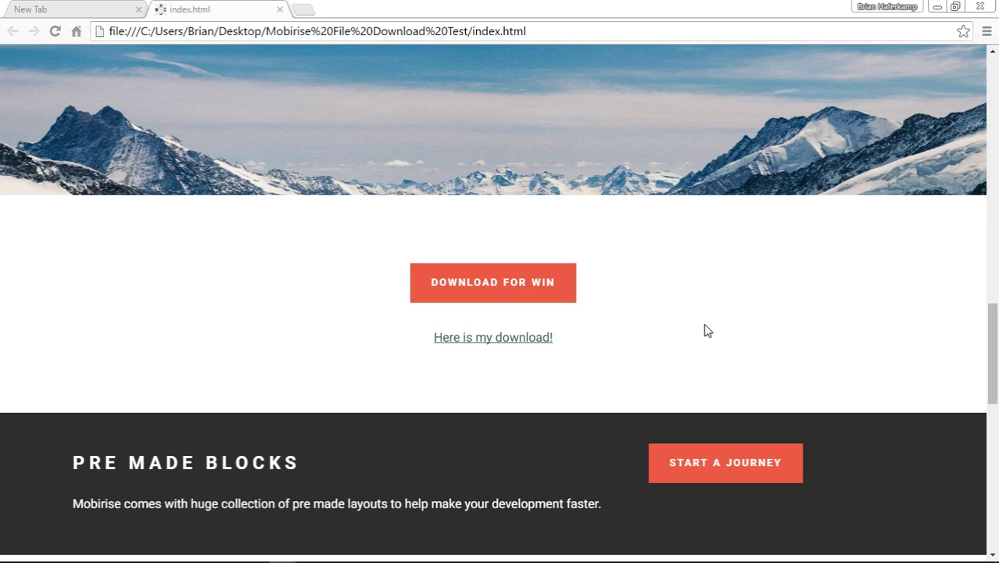
left_click(280, 10)
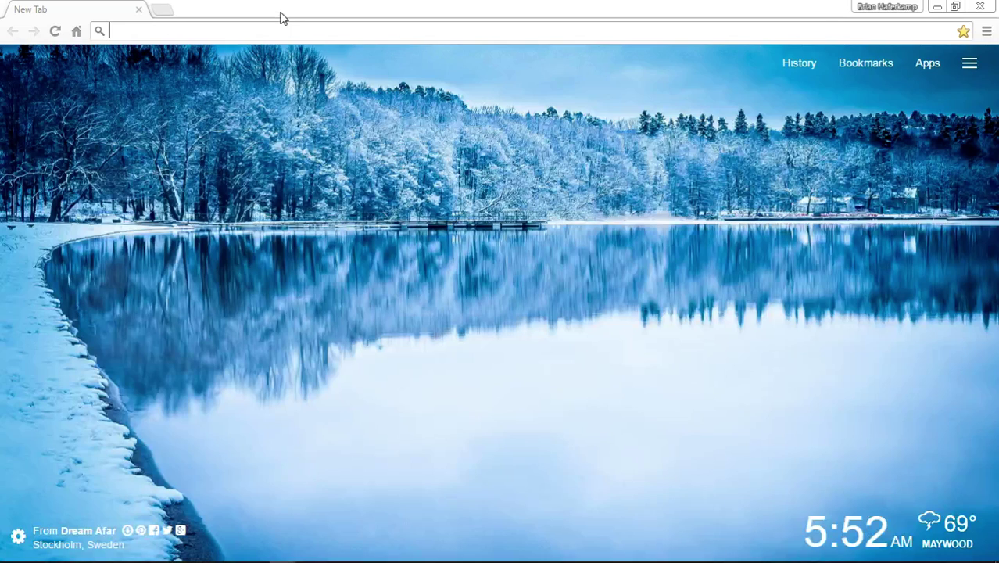
left_click(938, 8)
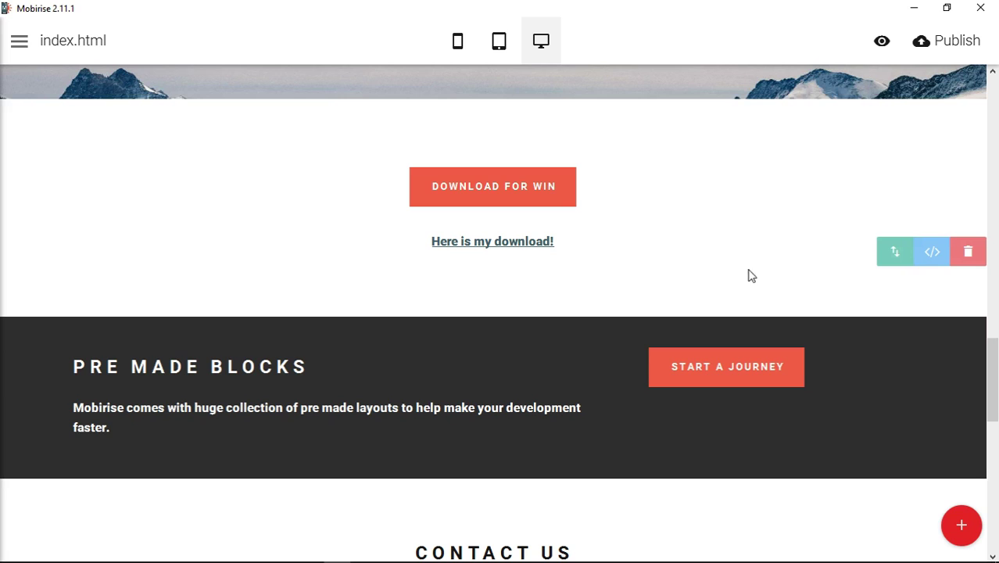
Open the download block's code editor, enlarge it, and unlock the HTML editor
left_click(933, 252)
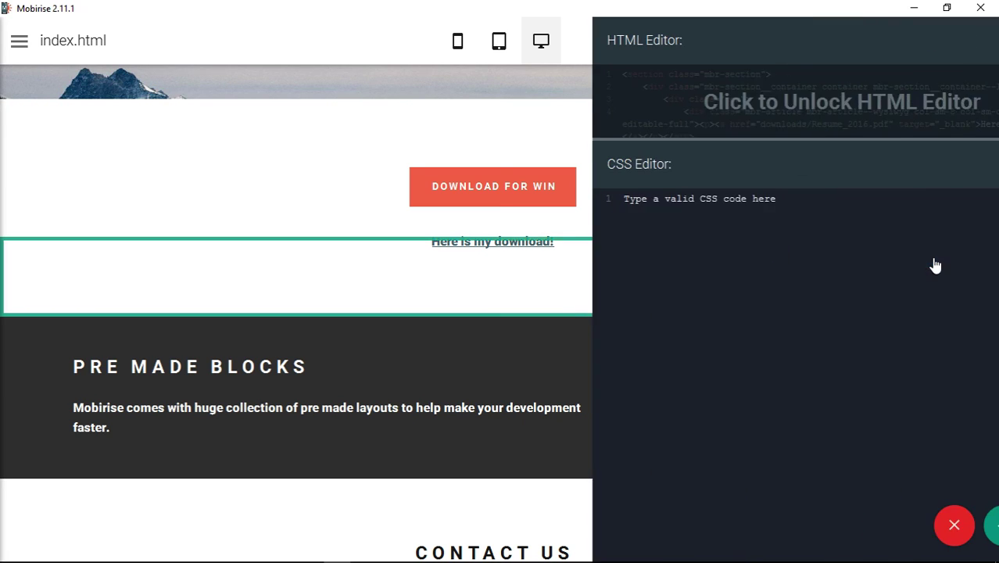
left_click_drag(736, 139, 735, 264)
left_click(751, 205)
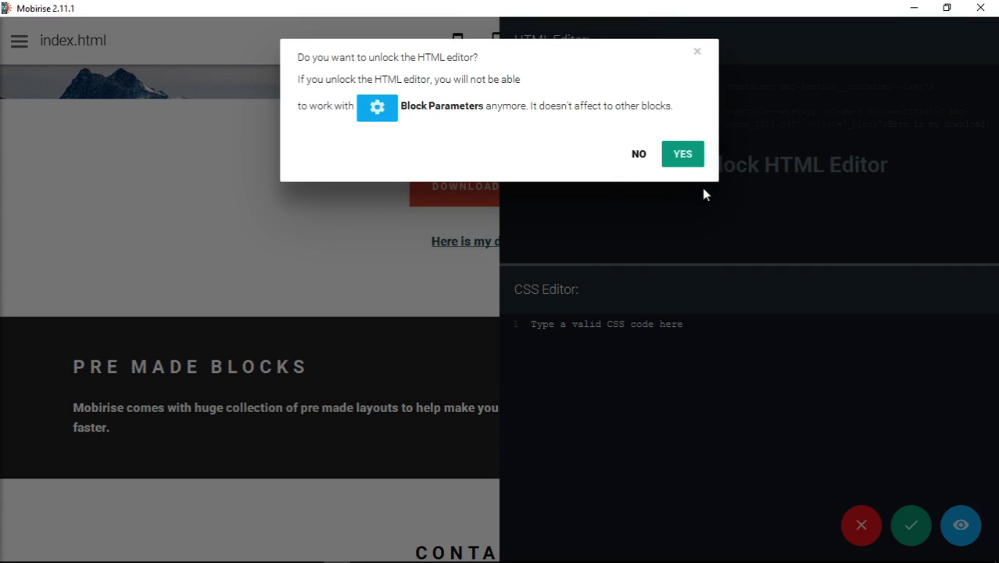
left_click(683, 153)
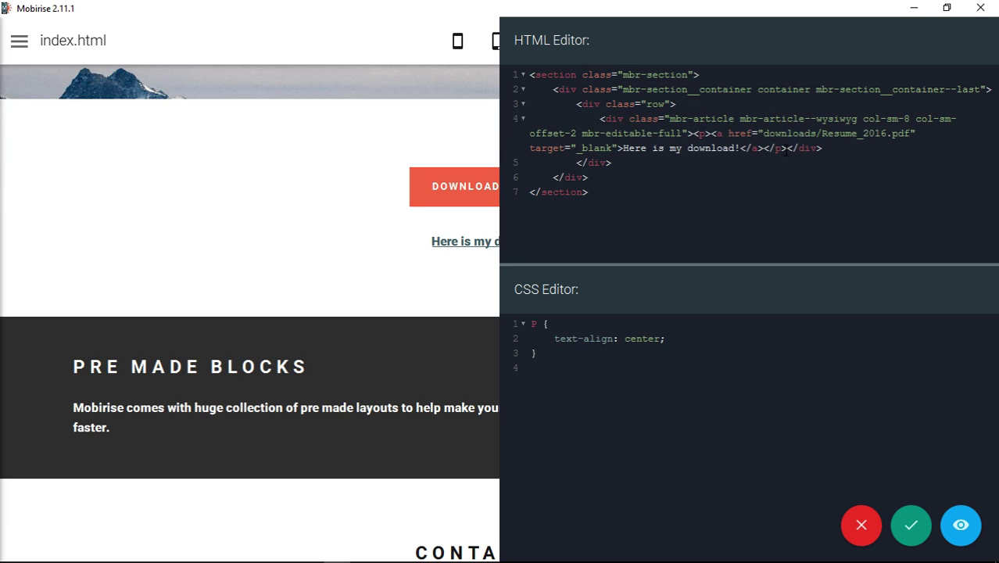
Add an <img> tag with src assets/images/resume.jpg after the link paragraph
key("Return")
key("Return")
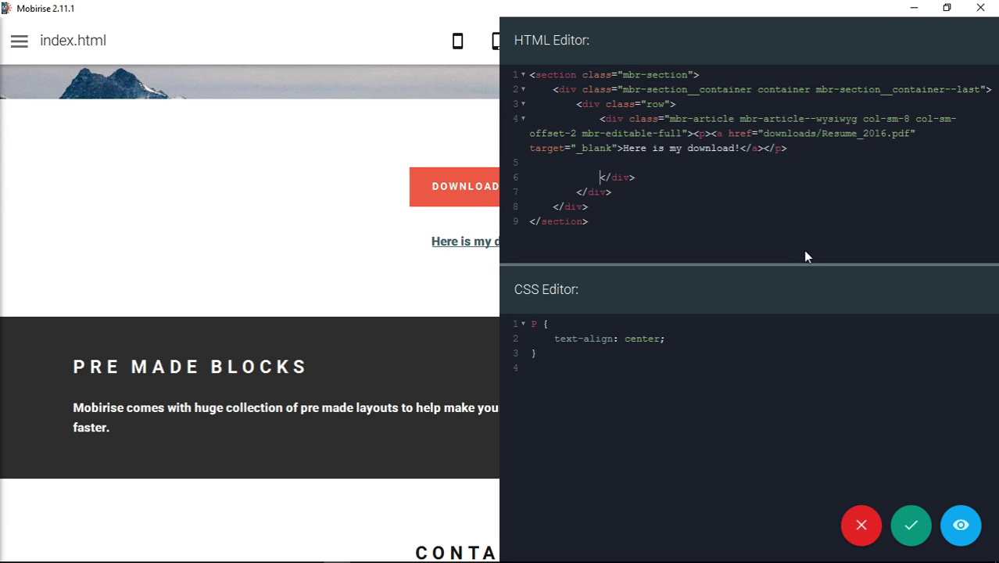
key("Return")
key("Return")
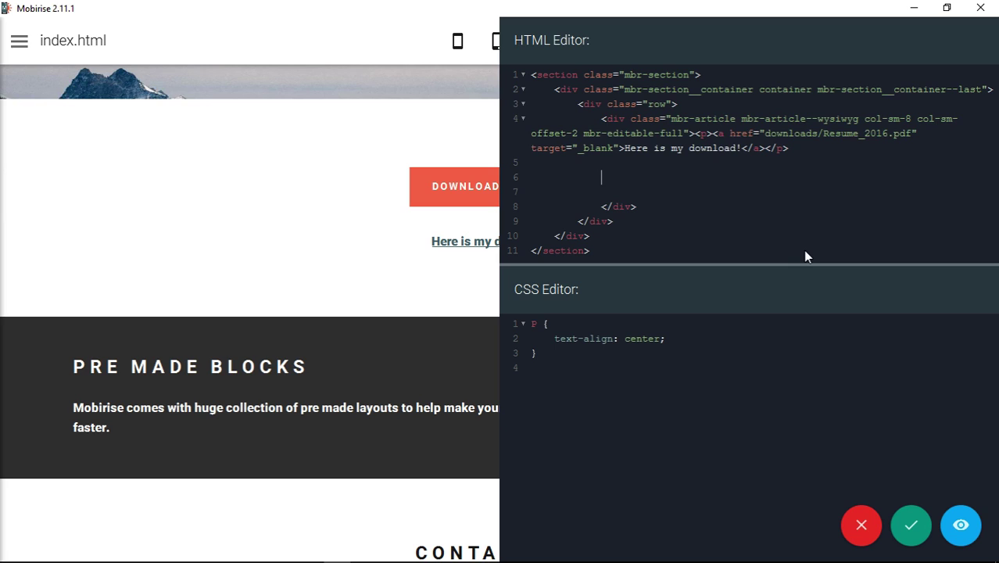
type("img")
key("Tab")
type("assets")
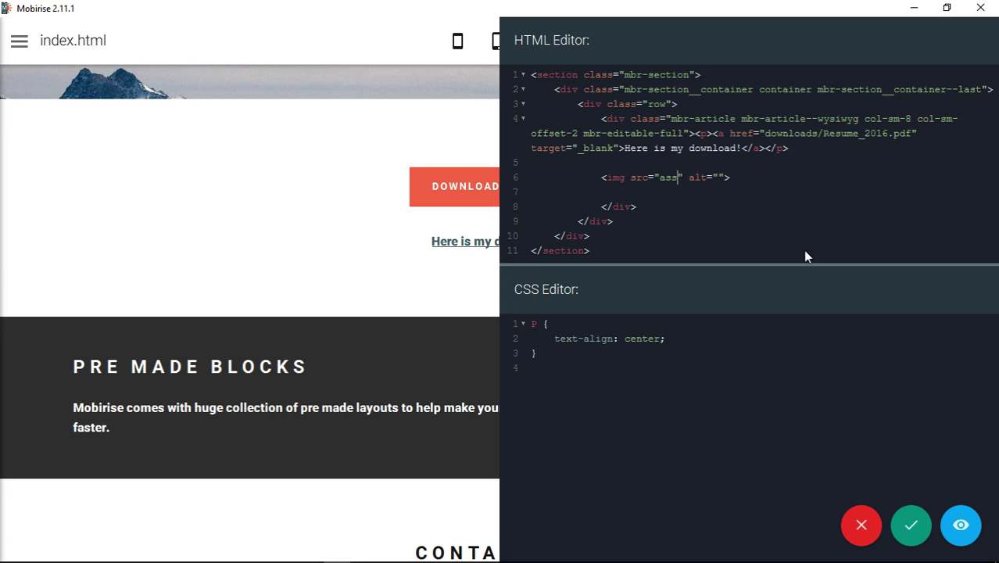
type("/images/")
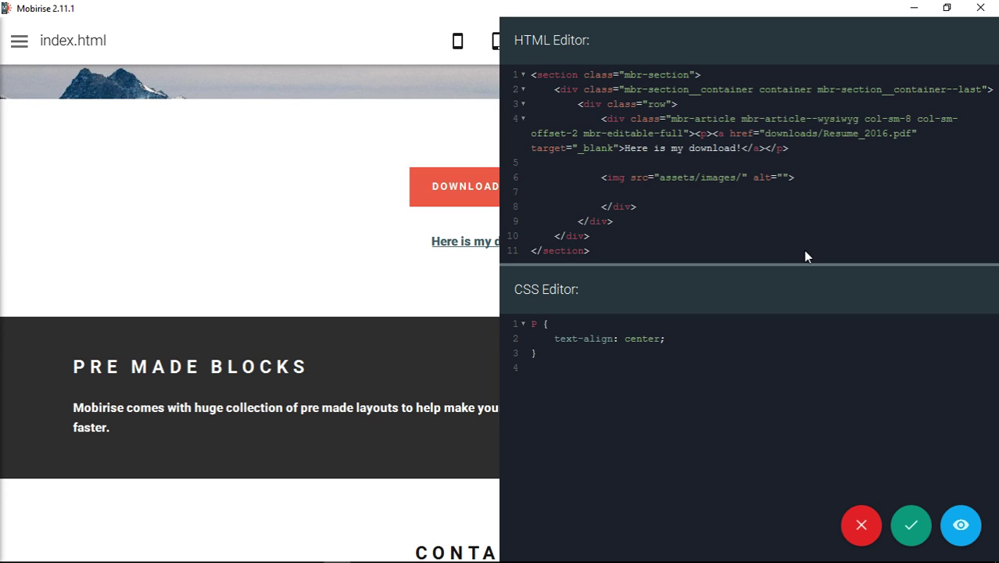
type("Resume")
key("BackSpace")
key("BackSpace")
key("BackSpace")
key("BackSpace")
key("BackSpace")
key("BackSpace")
type("resume.jpg")
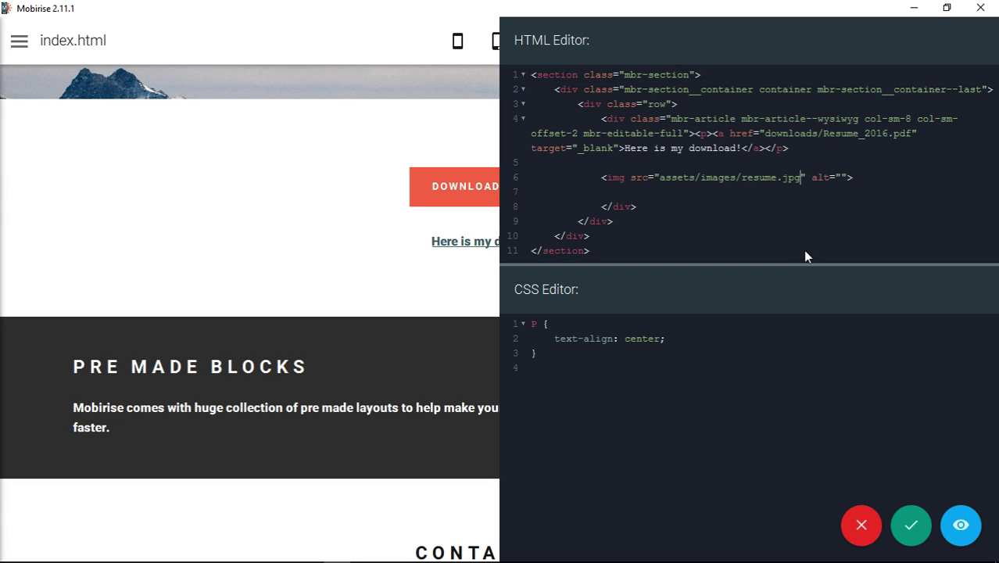
key("End")
Insert a link element with href downloads/Resume_2016.pdf above the image
type("a")
key("Tab")
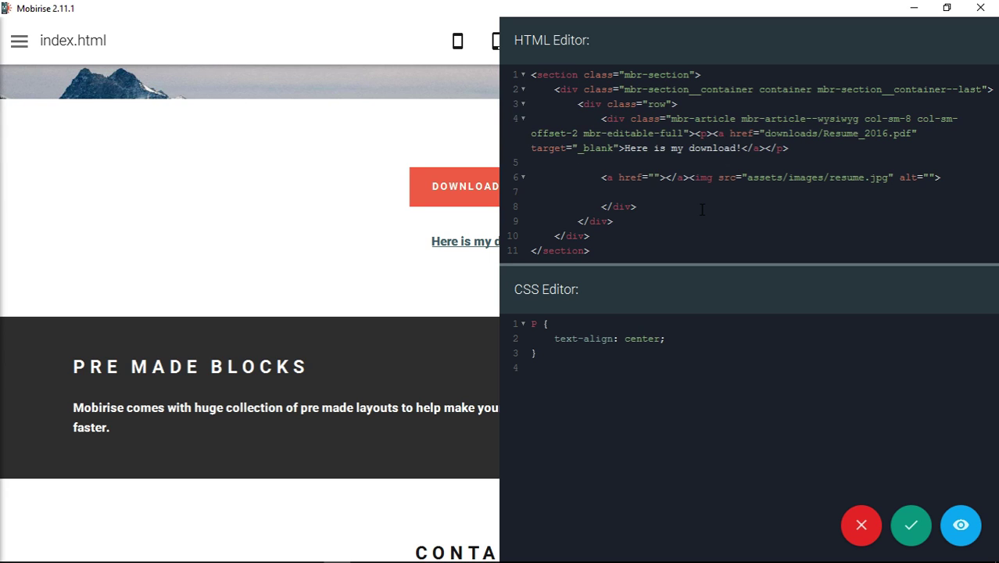
type("downloads")
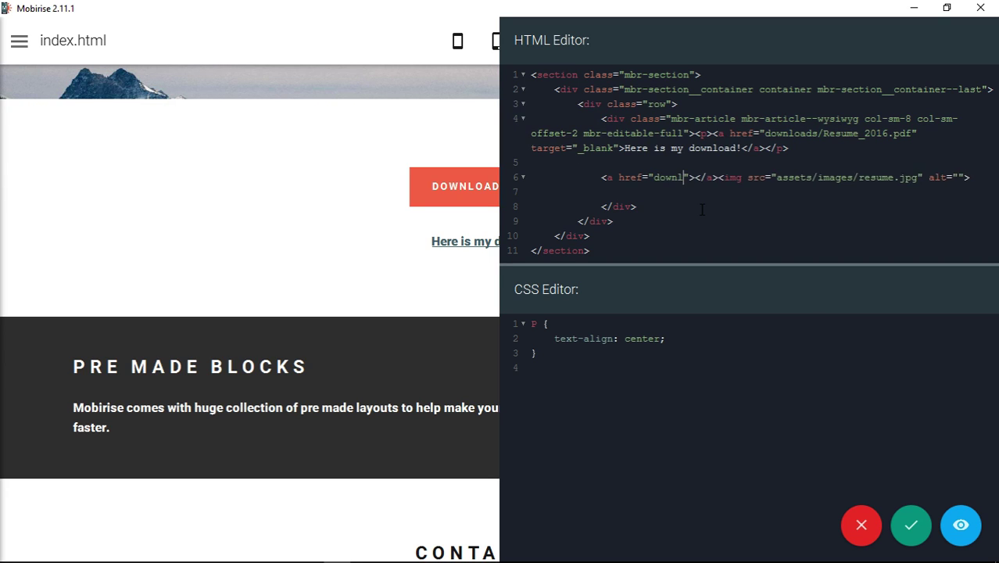
type("/")
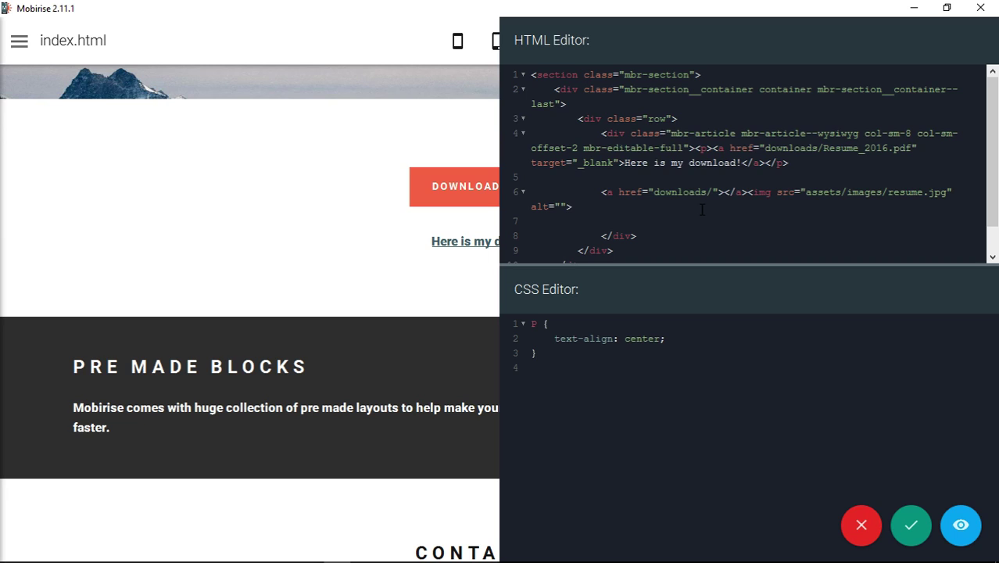
type("Resume")
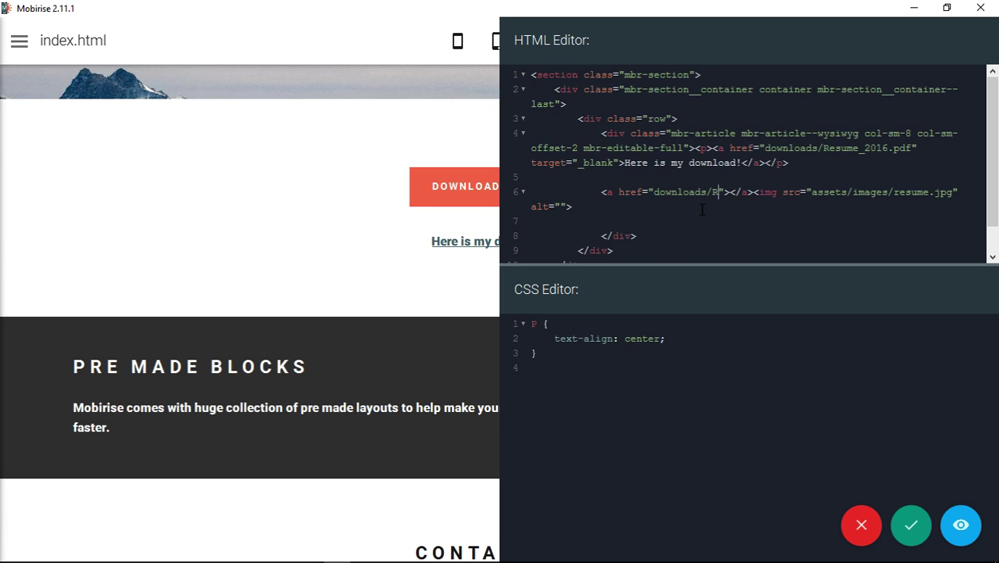
type("_2016")
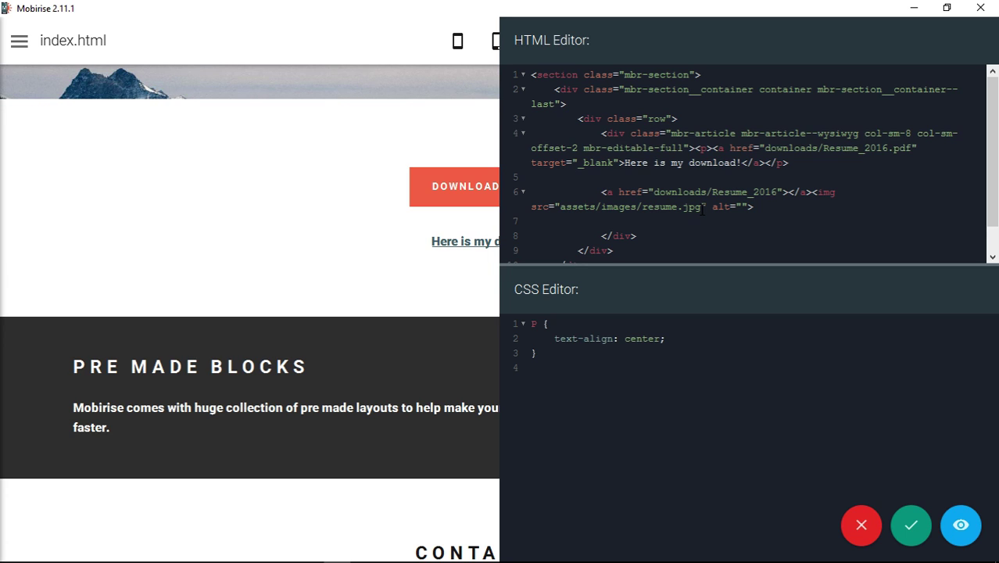
type(".")
key("BackSpace")
type(".pdf")
Add a target="_blank" attribute to the link, correcting the misspelled 'tartget'
type("t")
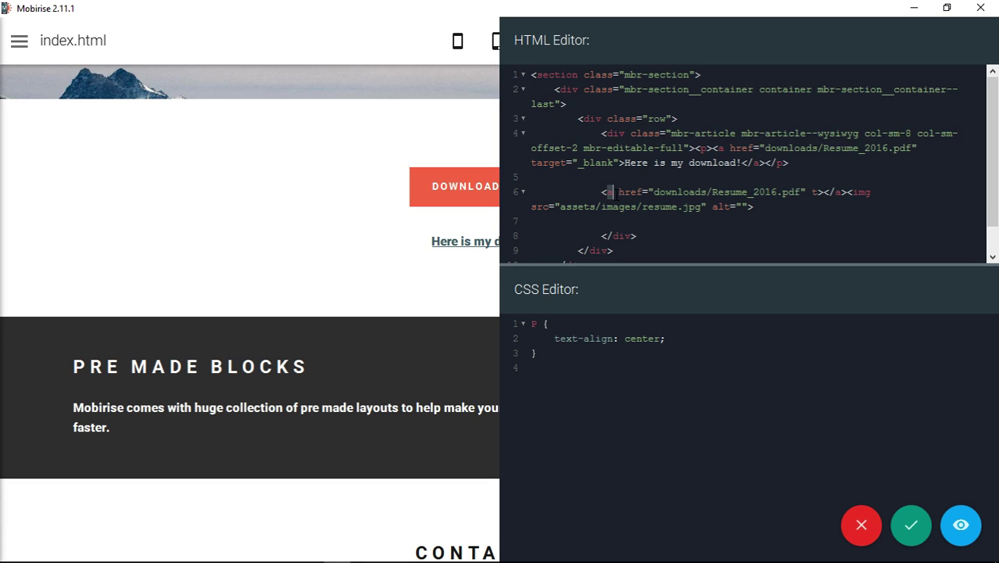
left_click_drag(620, 193, 809, 199)
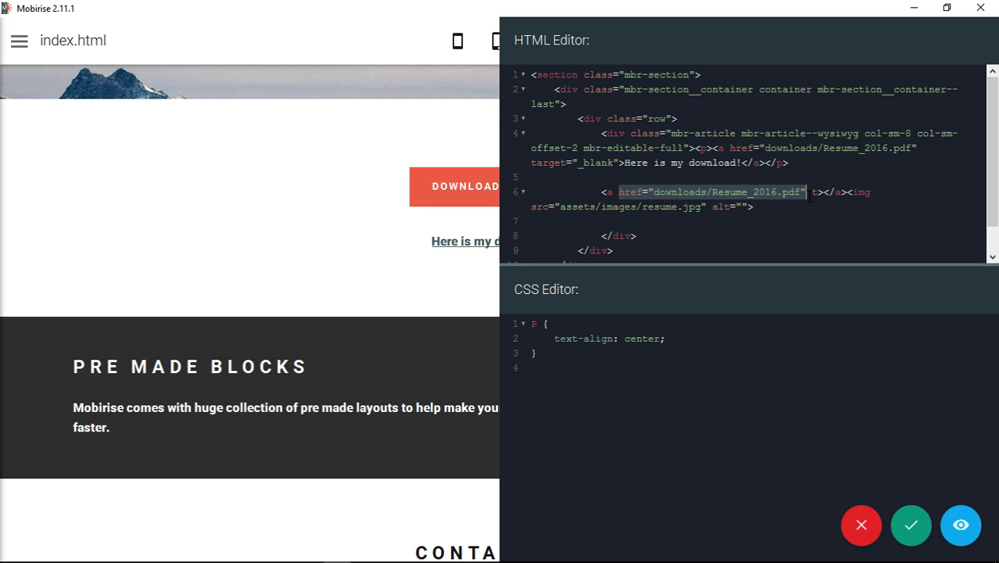
left_click(817, 194)
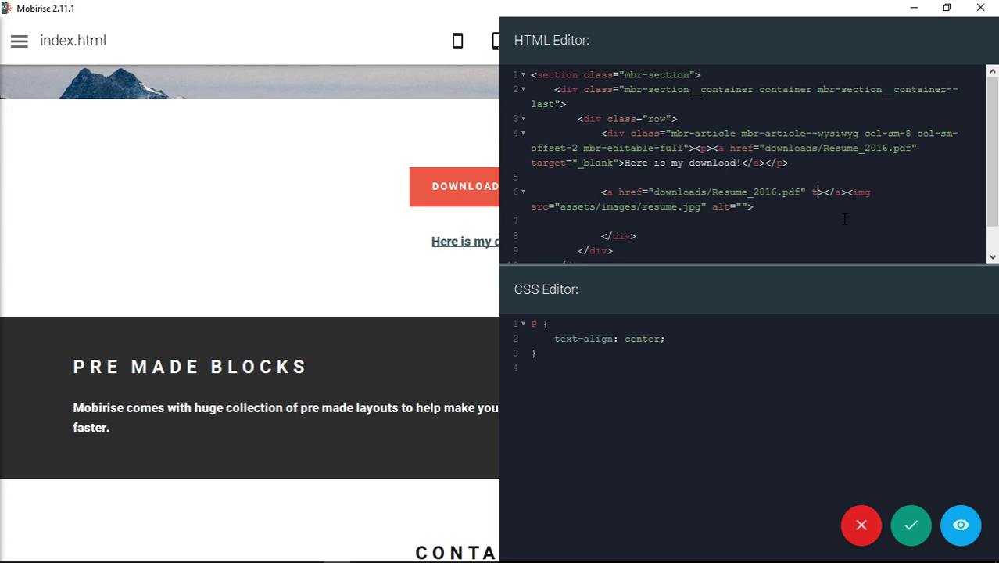
type("artget=\"\"")
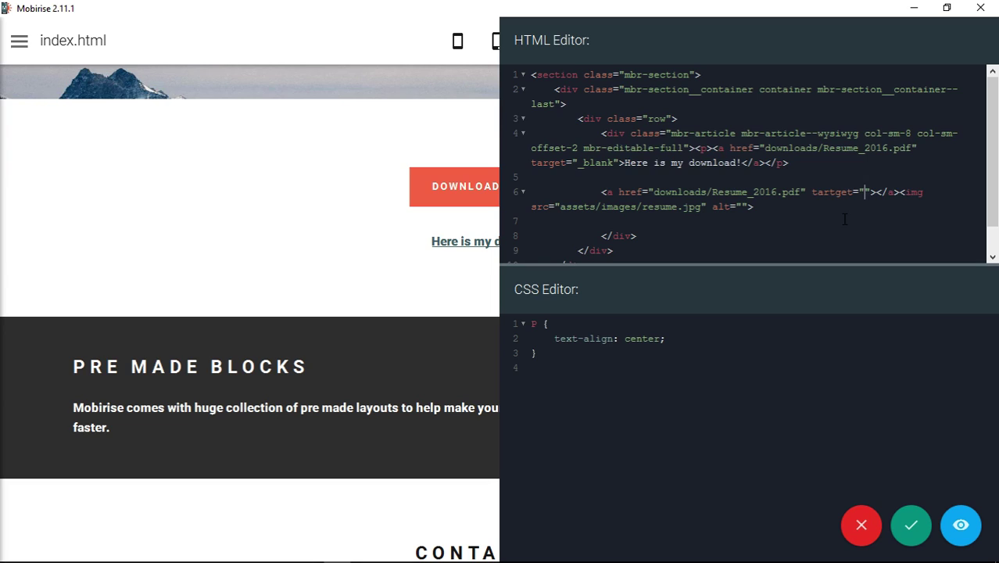
type("_blank")
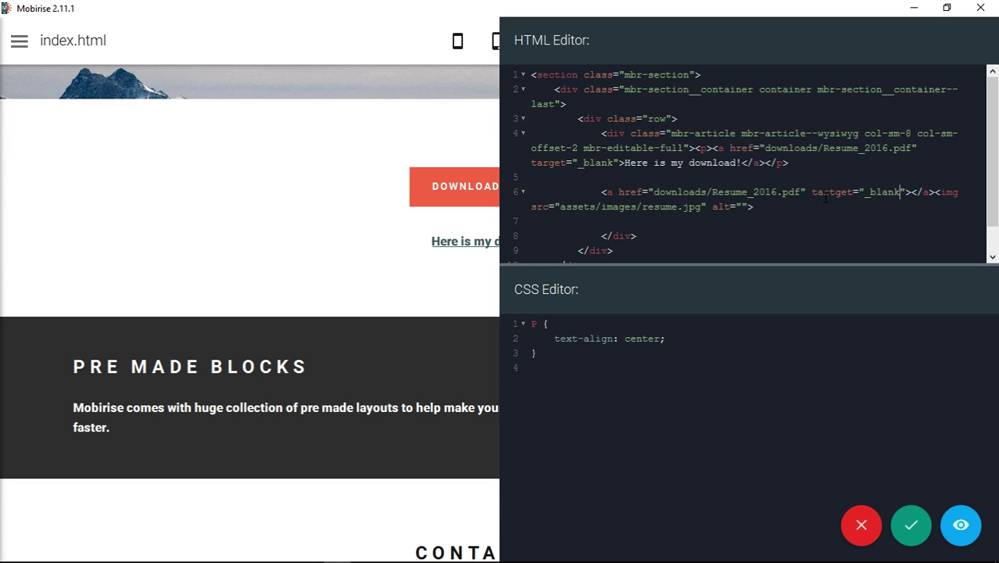
key("Delete")
Move the closing </a> after the image tag so the image is linked, then save the code
left_click_drag(909, 193, 929, 192)
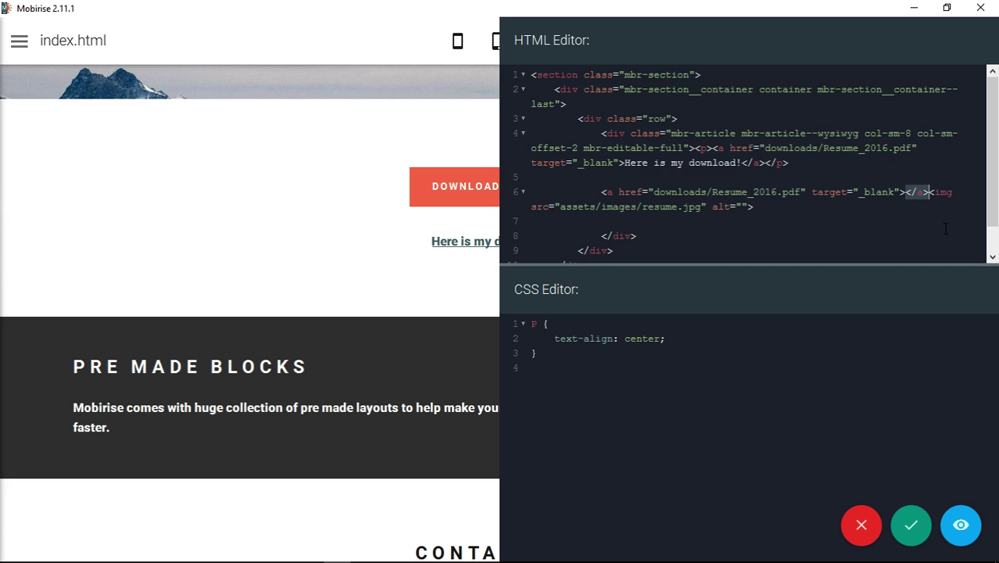
key("Delete")
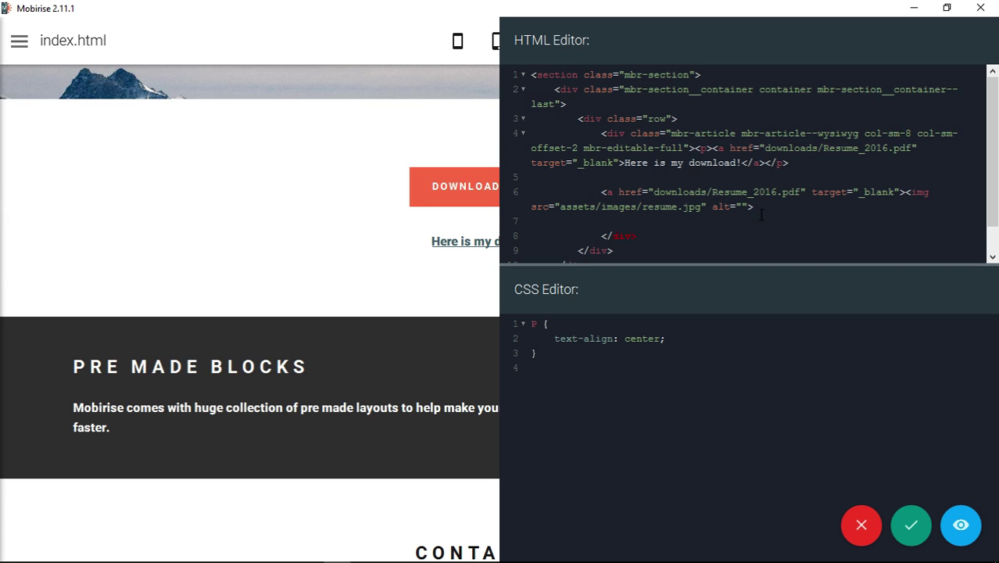
left_click(804, 208)
type("</a>")
left_click_drag(561, 208, 704, 208)
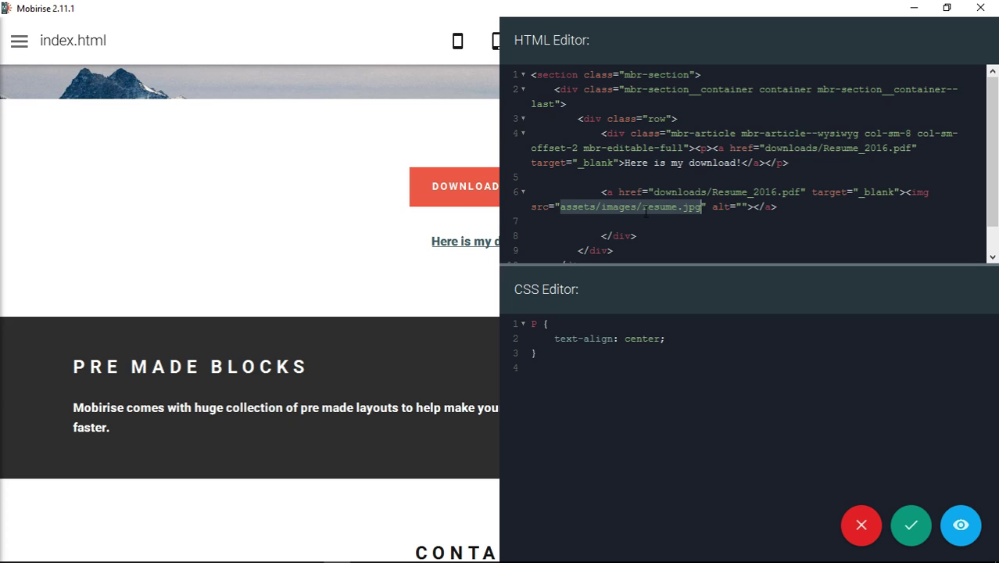
left_click_drag(655, 193, 801, 191)
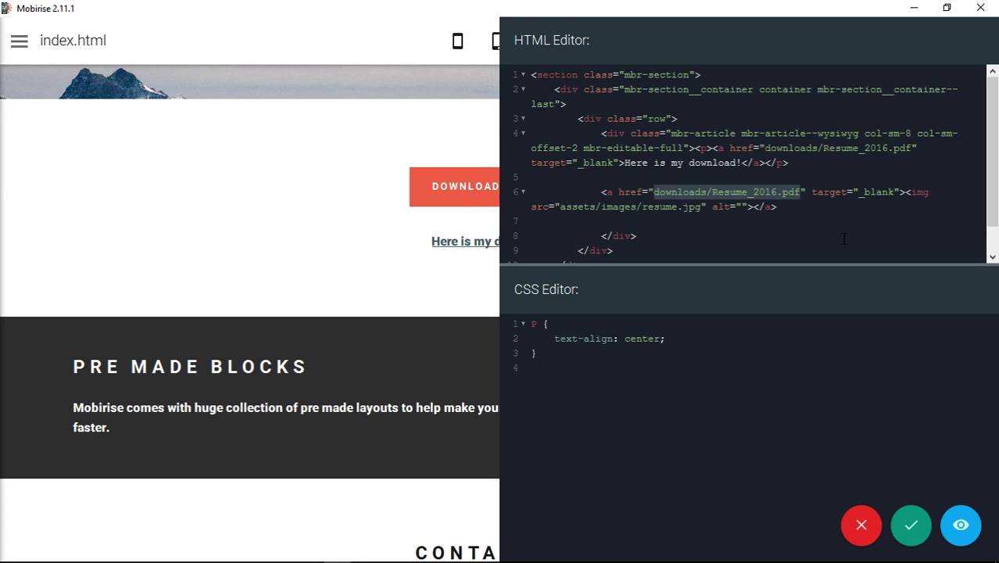
left_click_drag(560, 207, 704, 207)
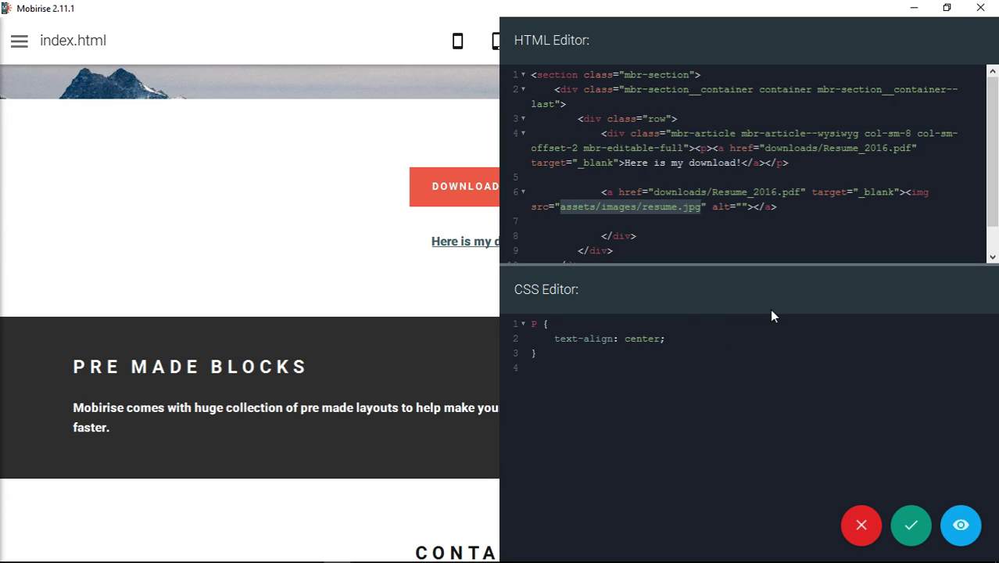
left_click(919, 534)
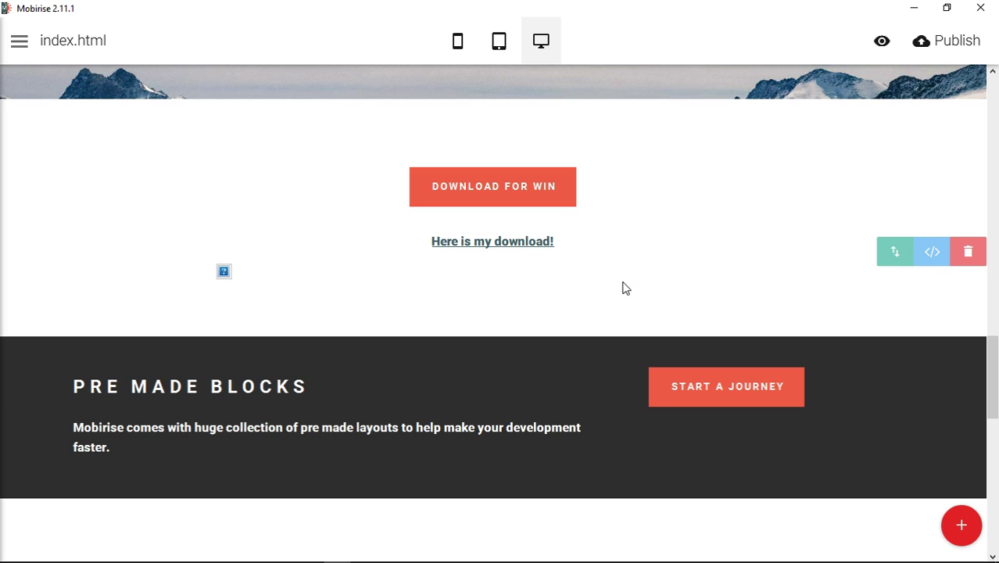
Open the page blocks list and close it without adding a block
left_click(962, 525)
scroll(895, 297, "up", 10)
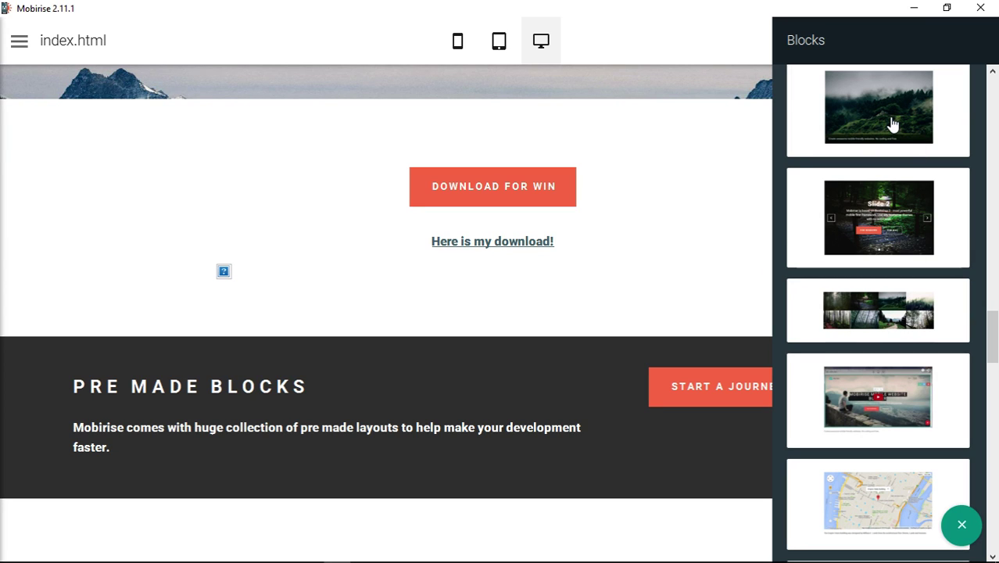
left_click(744, 48)
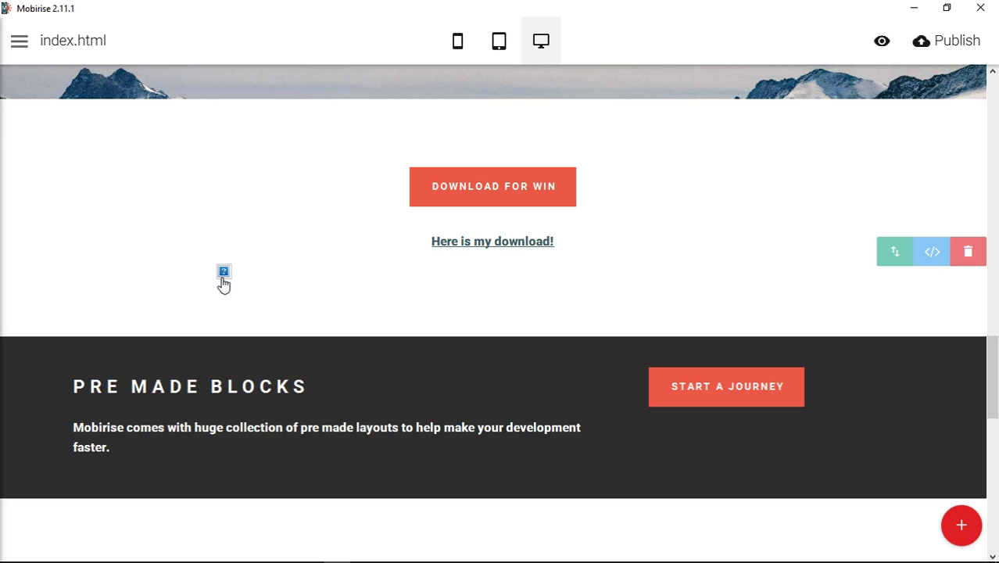
Add an img { box-shadow: 1px 1px 1px 1px; } rule to the download block's CSS and save
left_click(932, 252)
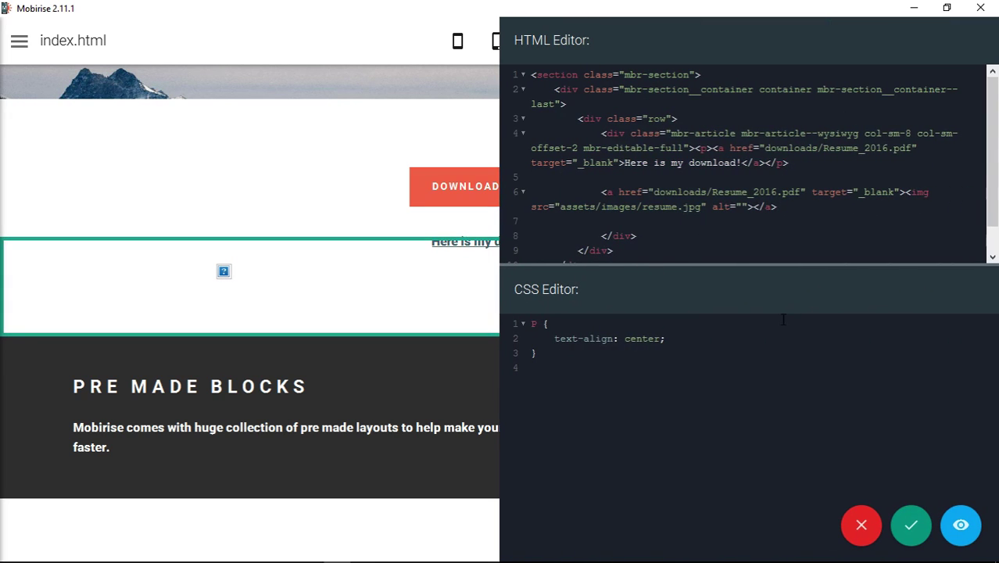
left_click(539, 358)
key("Return")
key("Return")
type("img {")
key("Return")
type("box-shadow: 1px 1p")
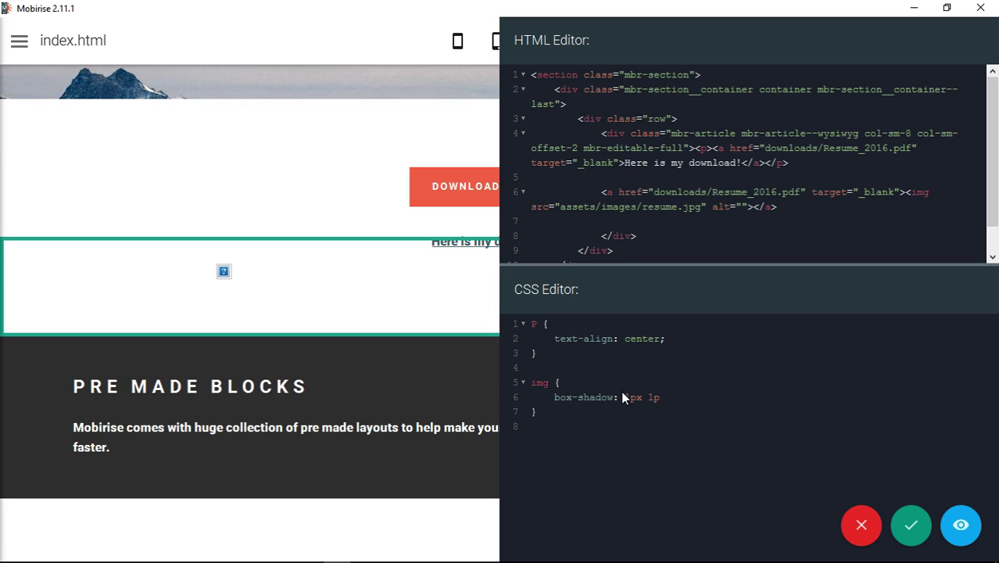
type("x 1px 1px;")
left_click(909, 529)
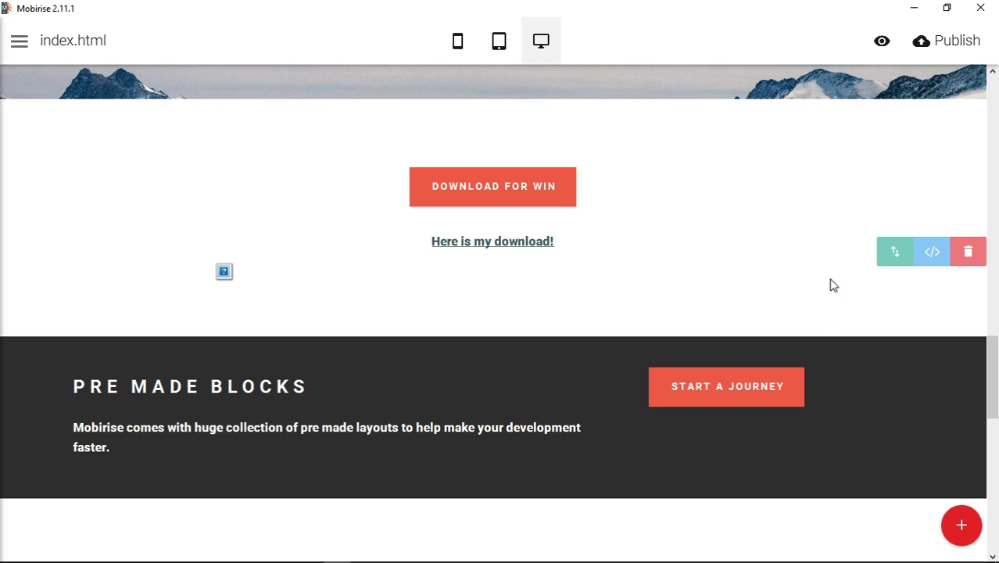
Publish the site to the local drive folder, continuing past both missing resume.jpg warnings
left_click(928, 46)
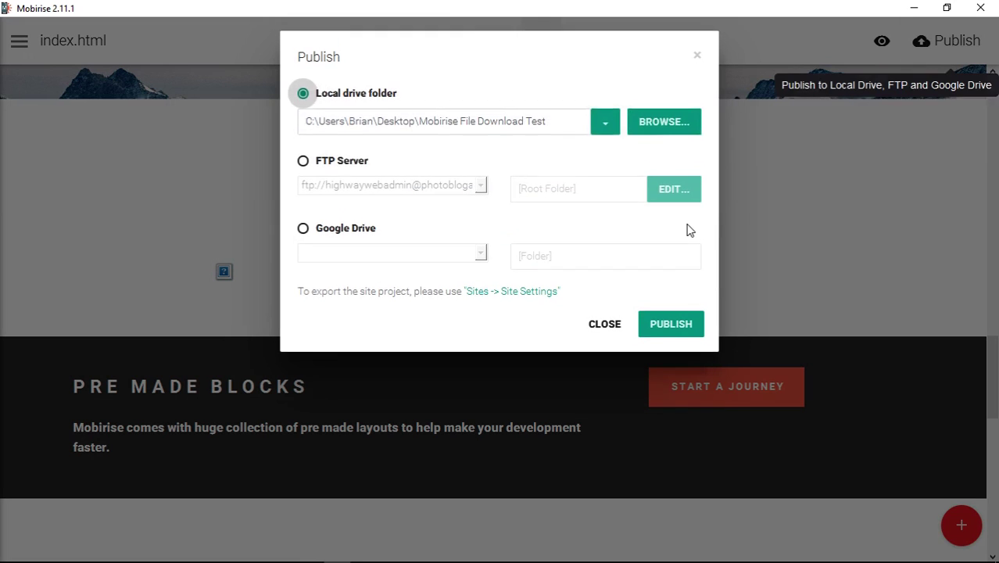
left_click(668, 335)
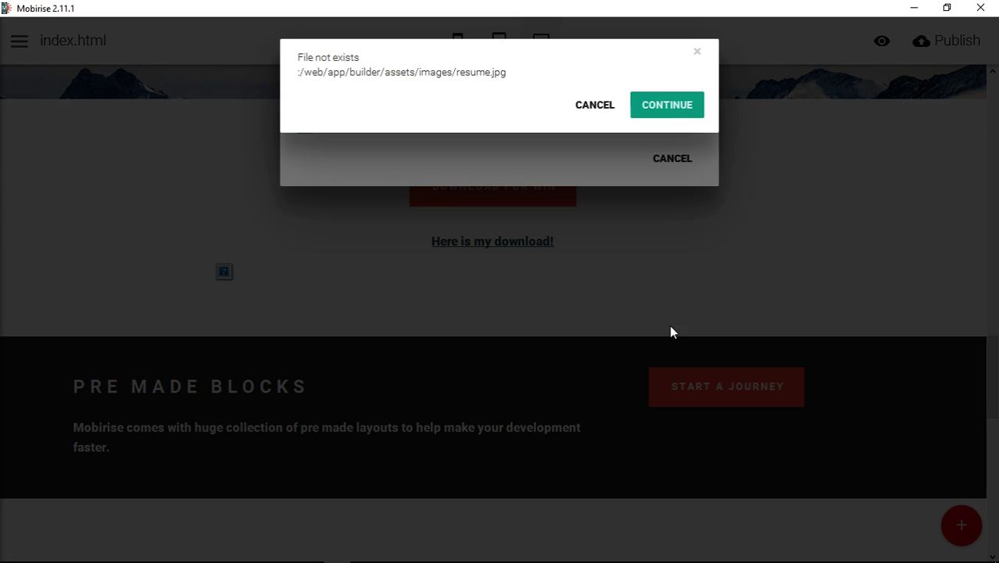
left_click(676, 114)
left_click(665, 107)
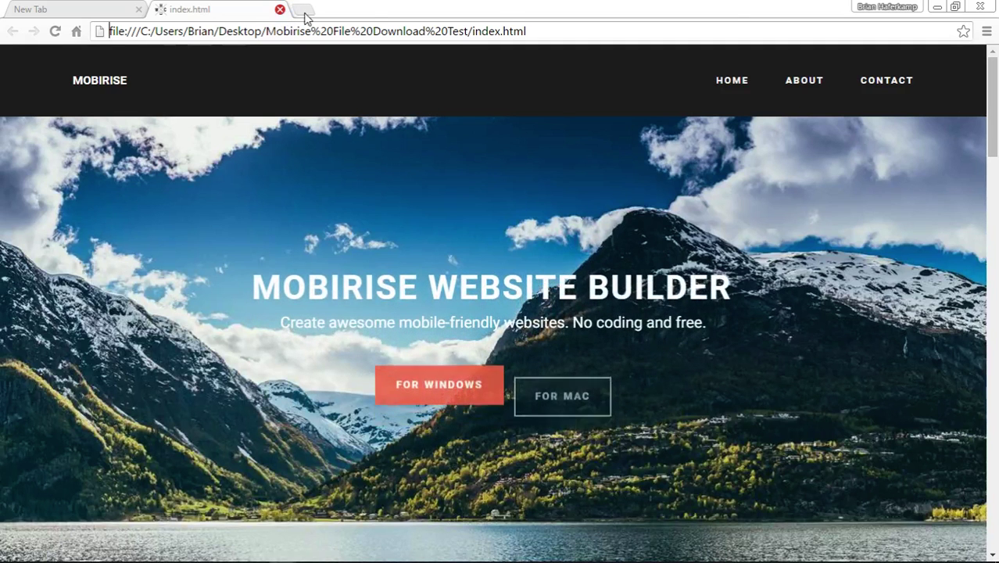
Scroll the published page to the download section with the broken resume image, then minimize Chrome
scroll(764, 227, "down", 15)
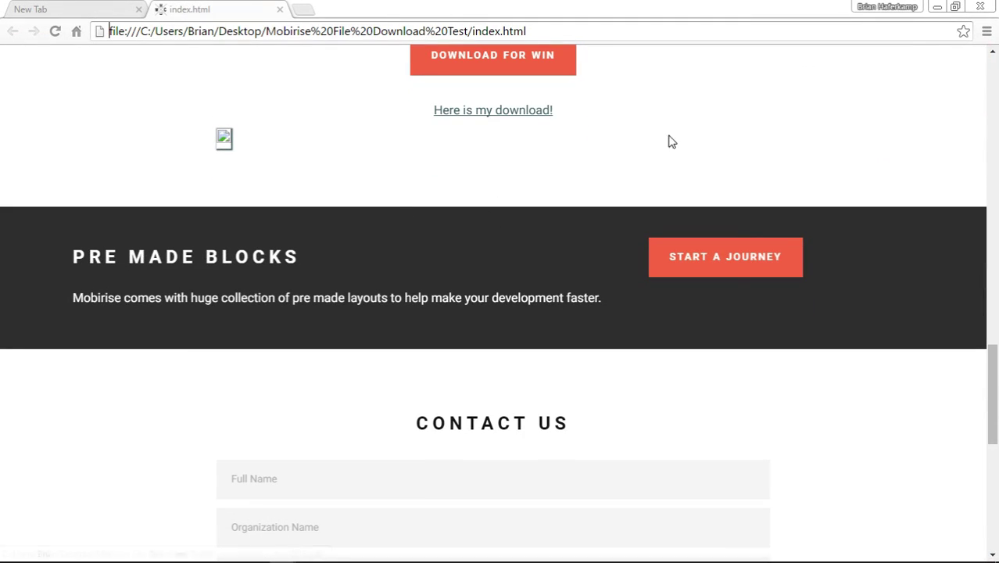
left_click(941, 7)
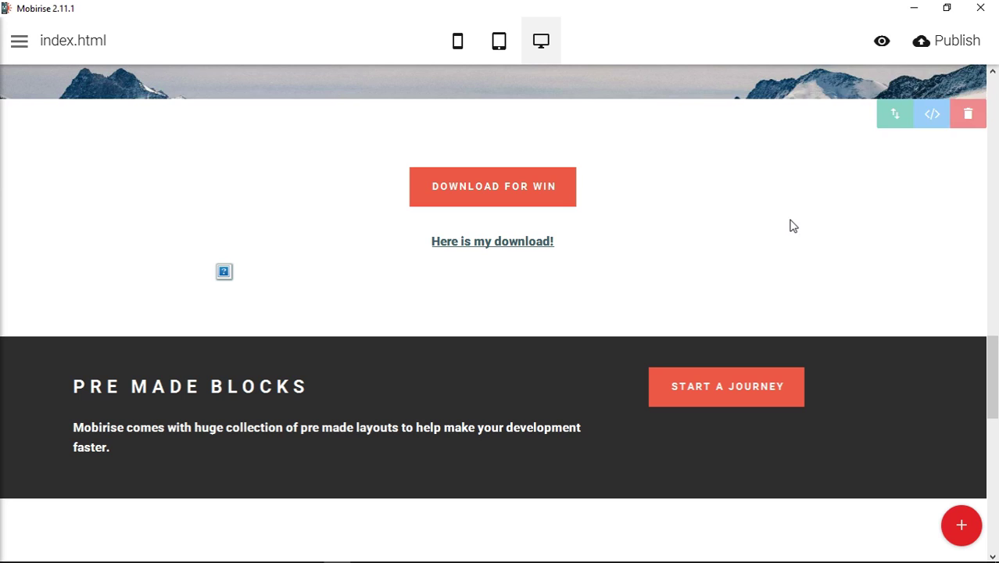
Open Resume_2016 from the downloads folder in Adobe Reader, showing its whole first page
left_click(914, 8)
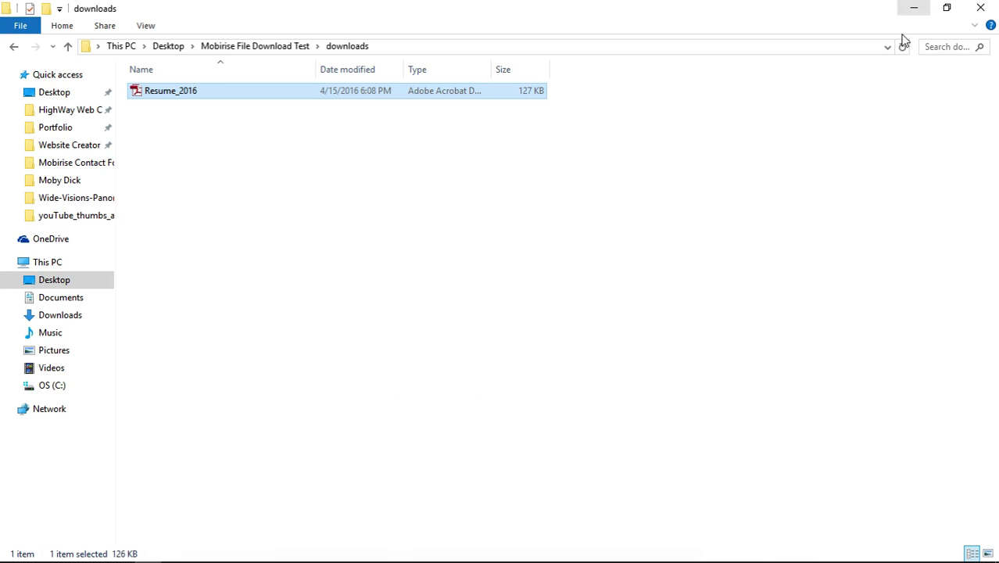
left_click(275, 250)
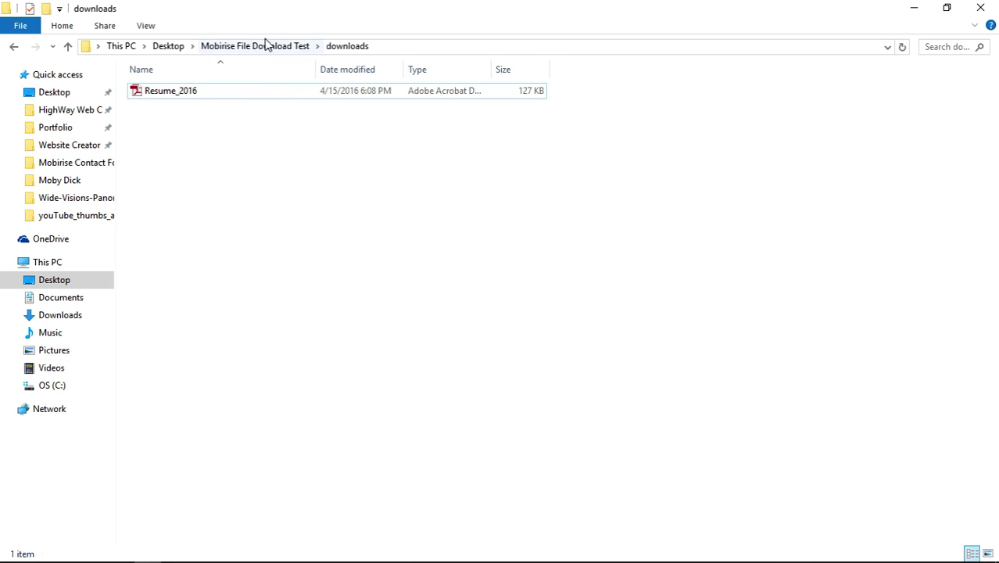
left_click(186, 94)
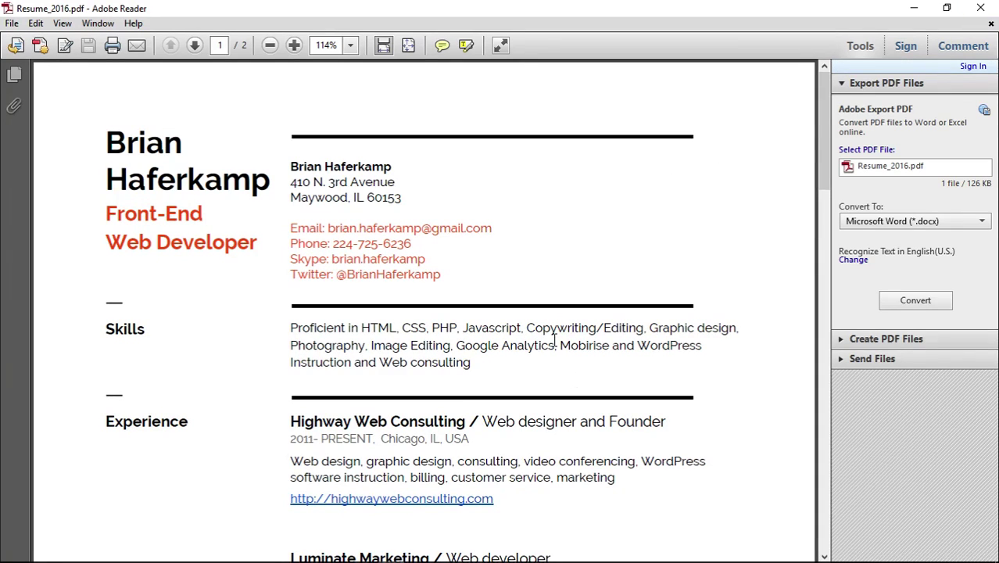
scroll(560, 292, "down", 5)
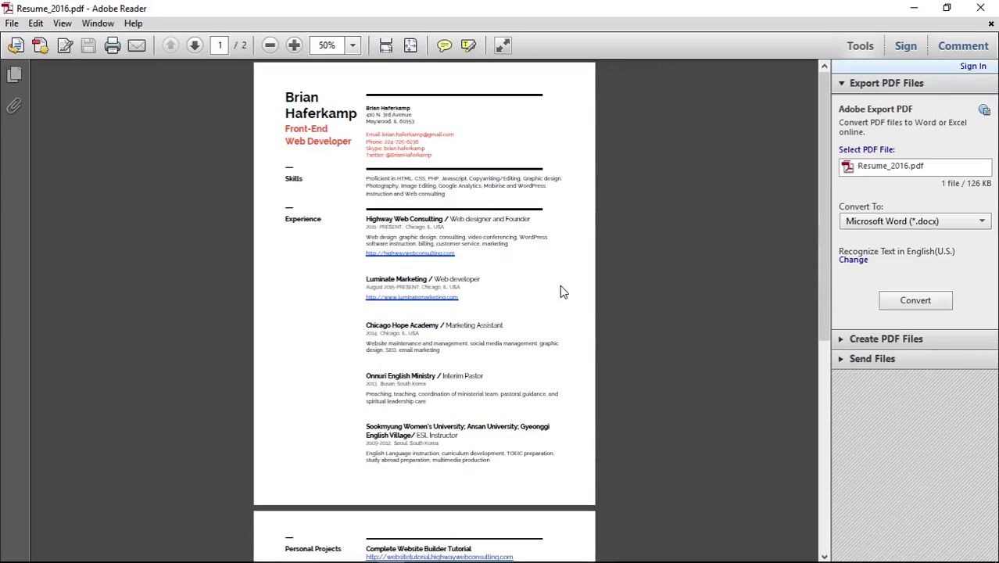
Launch FastStone Image Viewer from the Start menu
mouse_move(41, 552)
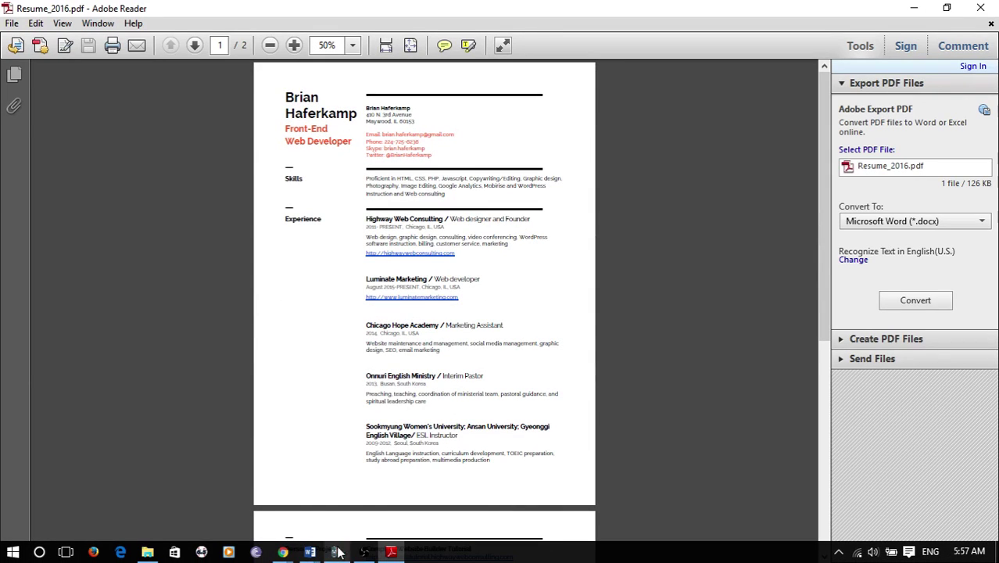
left_click(13, 552)
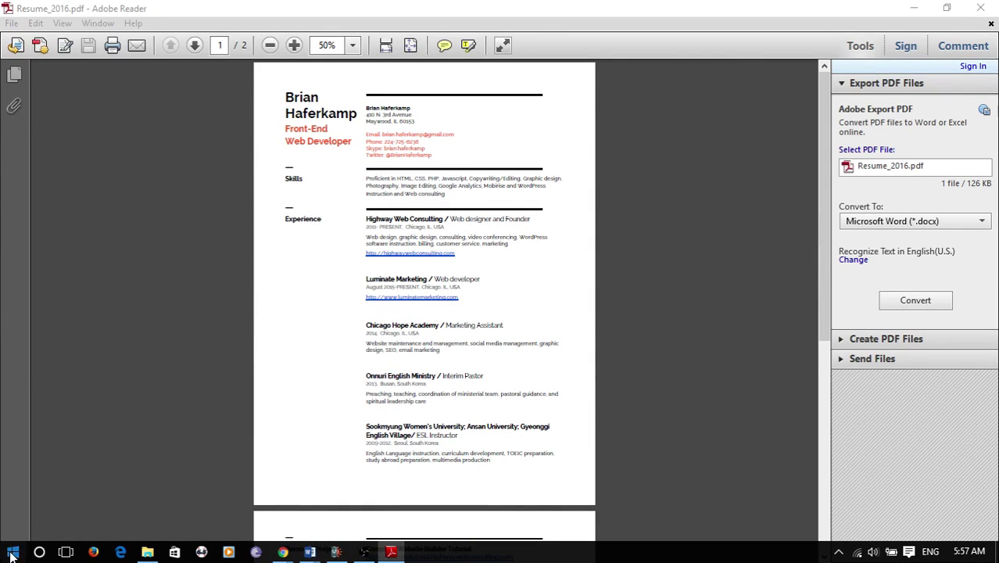
left_click(299, 210)
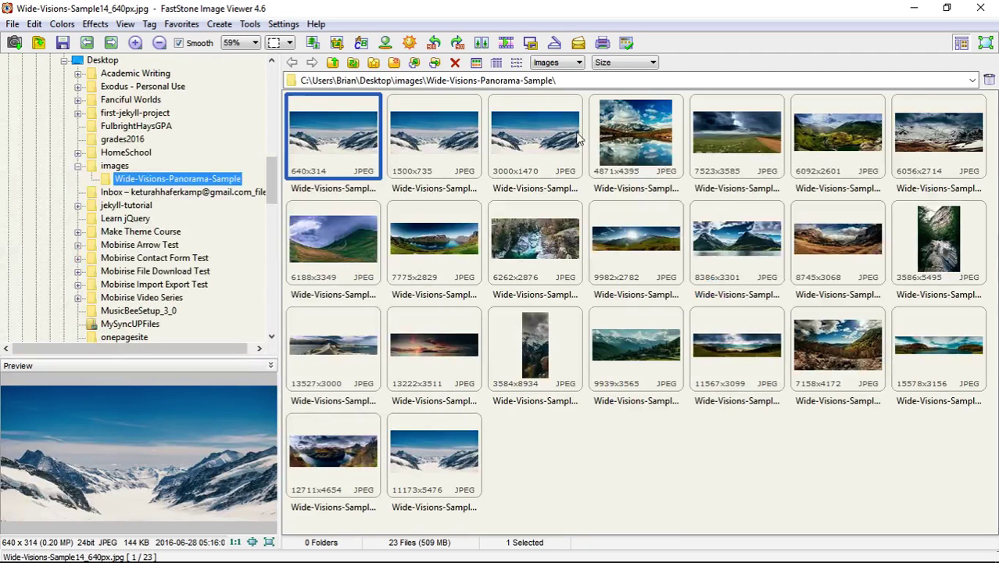
Capture a rectangle region around the resume's first page in Adobe Reader, giving a 464 x 603 image
left_click(530, 44)
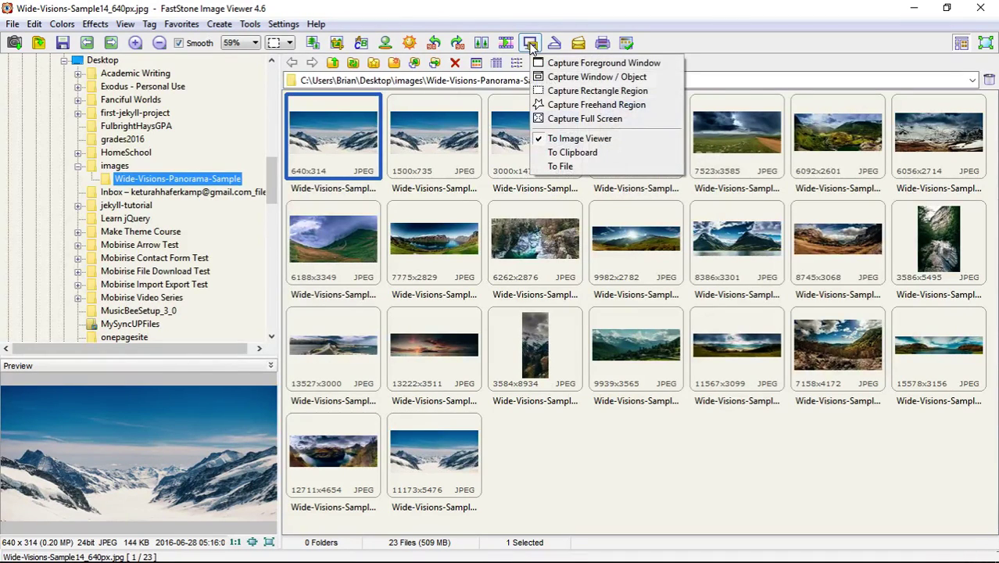
left_click(583, 91)
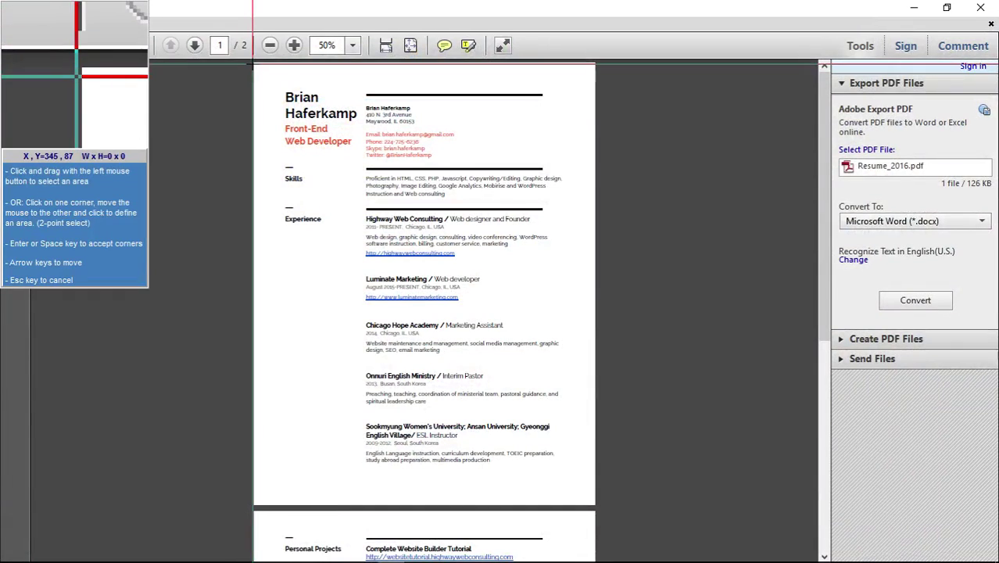
left_click_drag(254, 63, 597, 506)
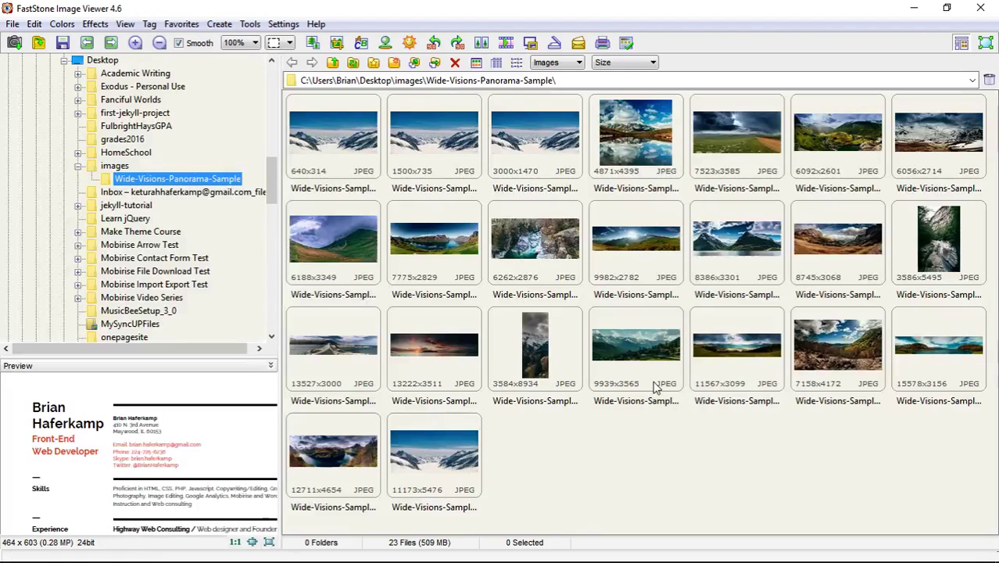
Save the capture, browsing to the Mobirise File Download Test project's assets/images folder
right_click(126, 495)
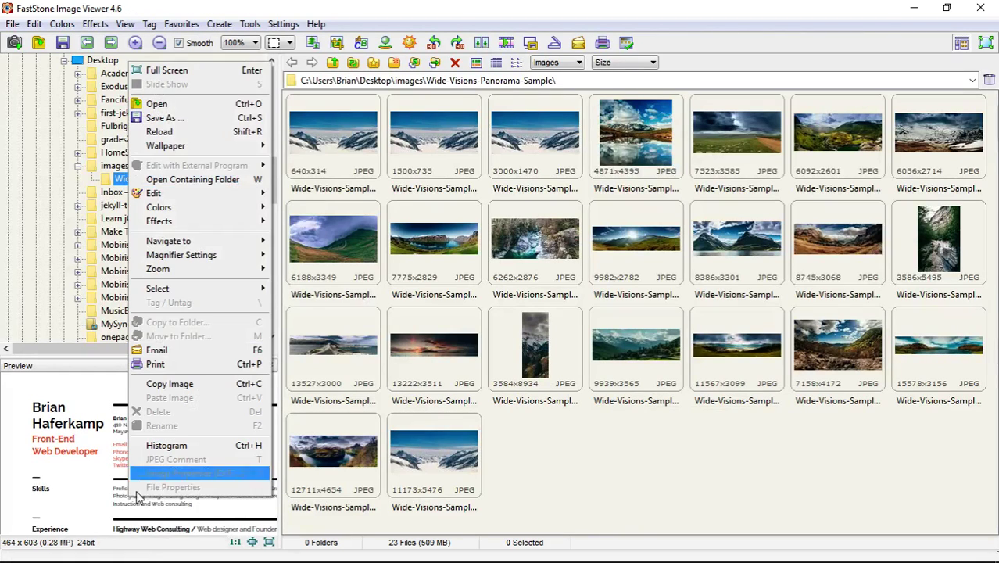
left_click(164, 118)
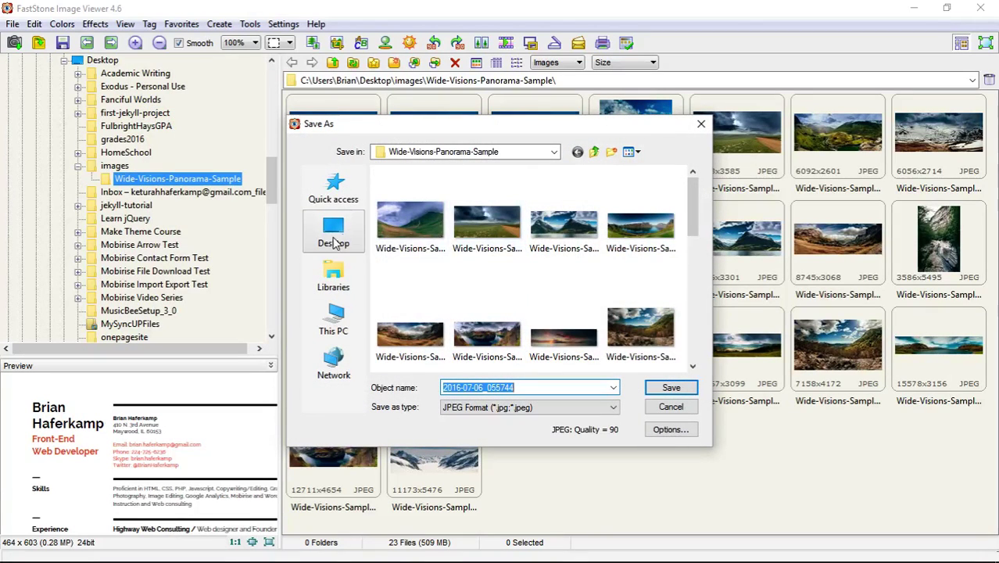
left_click(334, 239)
scroll(540, 316, "down", 3)
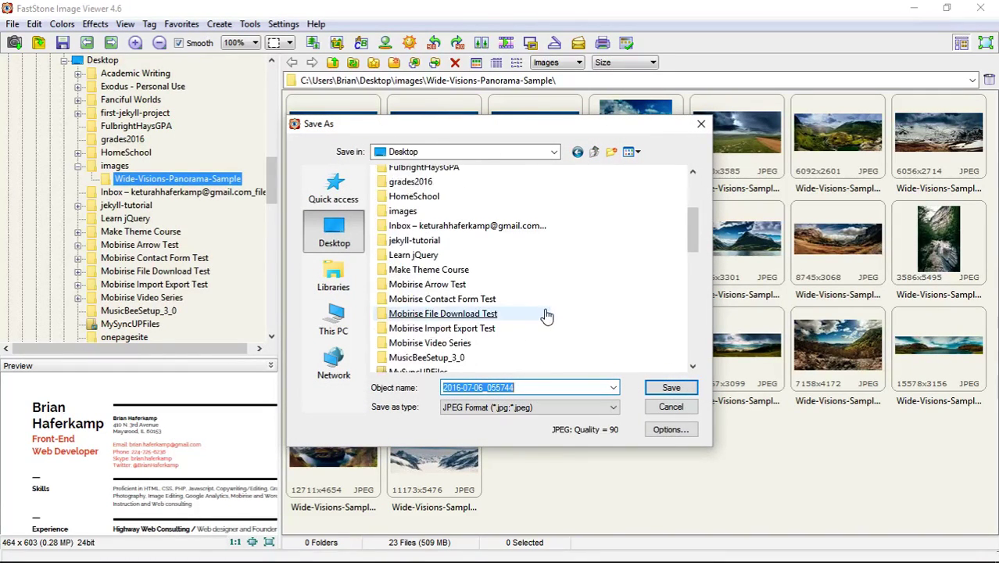
left_click(491, 314)
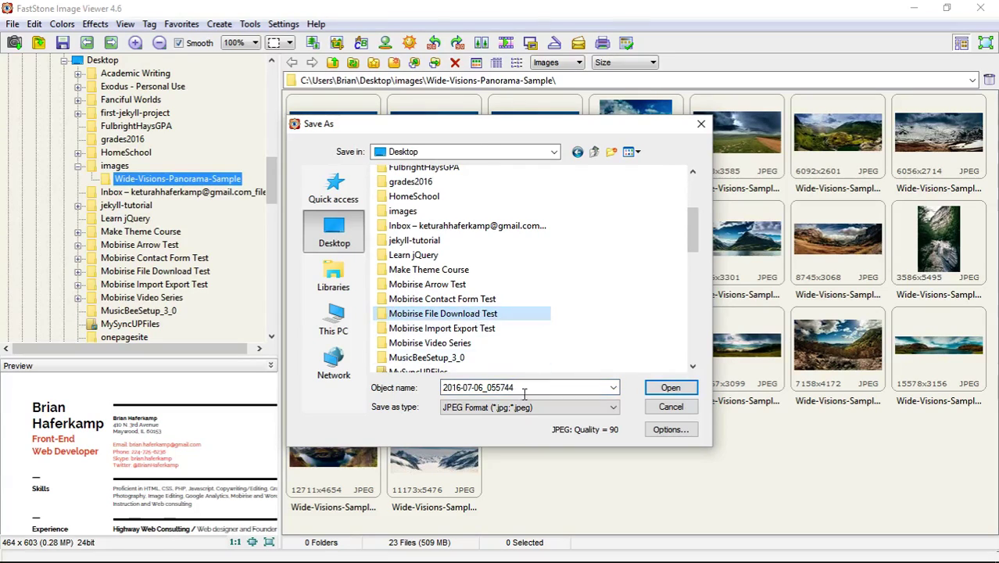
key("Return")
double_click(403, 190)
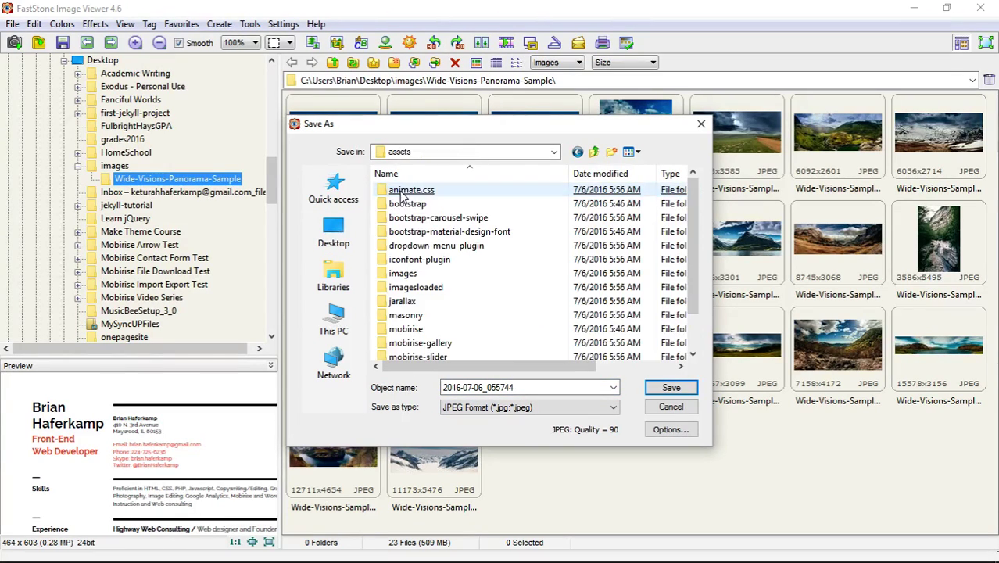
left_click(402, 273)
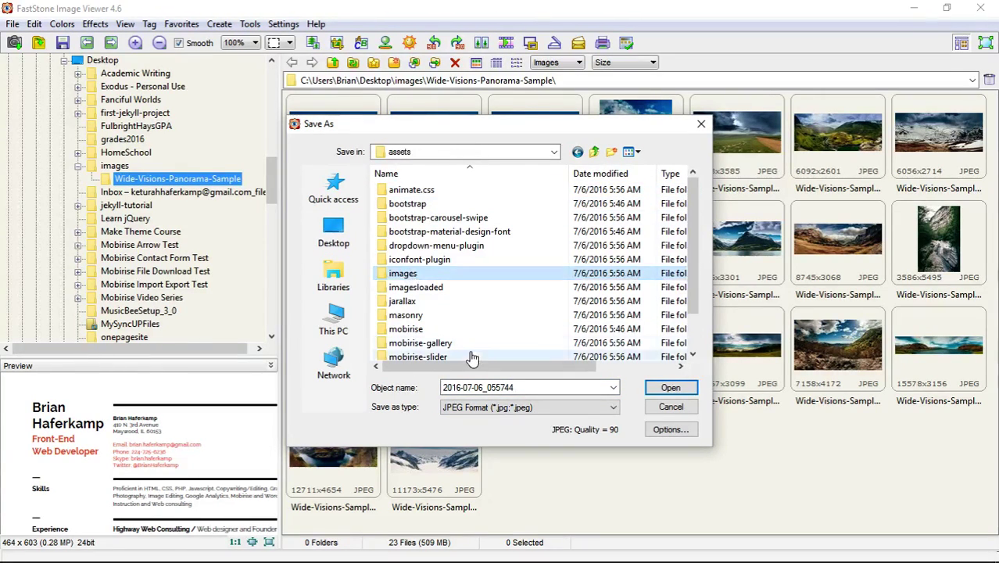
key("Return")
Name the file resume, save it as resume.jpg, and close FastStone
double_click(535, 387)
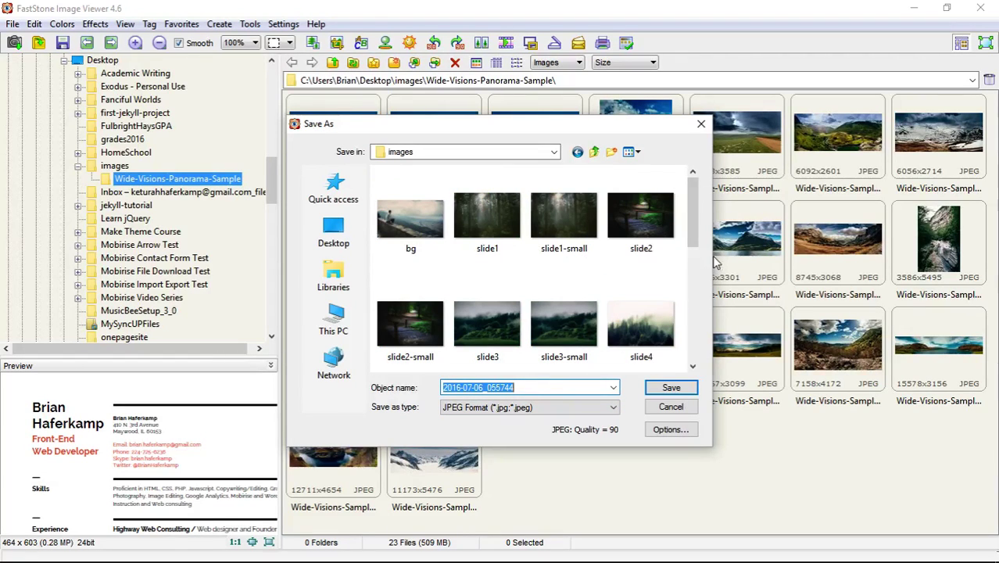
left_click_drag(695, 224, 701, 354)
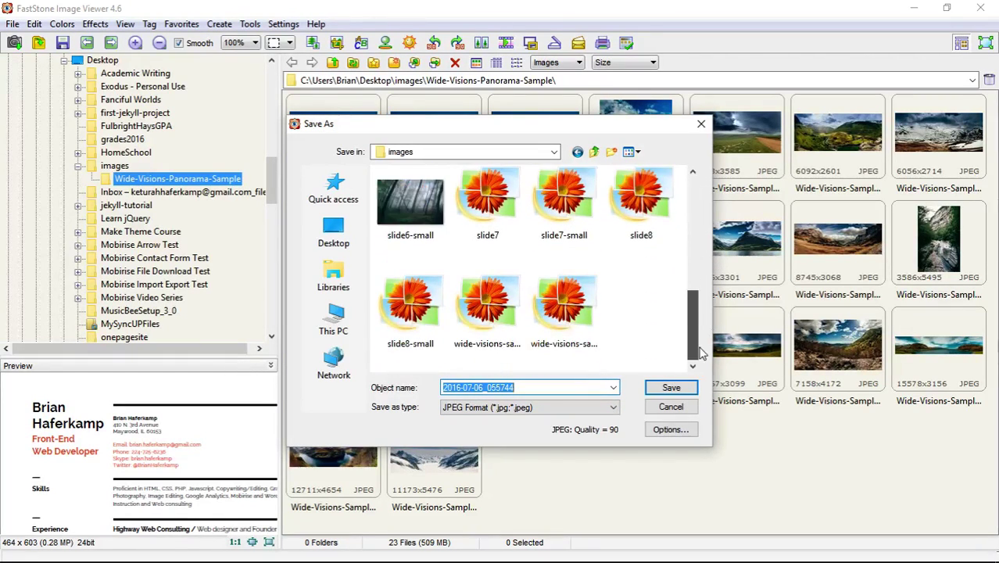
scroll(701, 353, "up", 5)
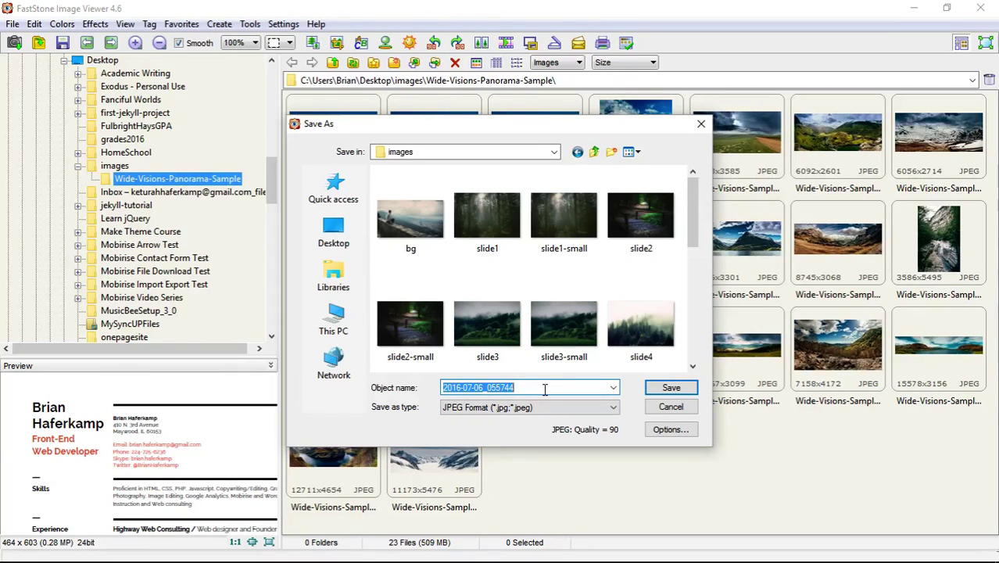
type("resume.")
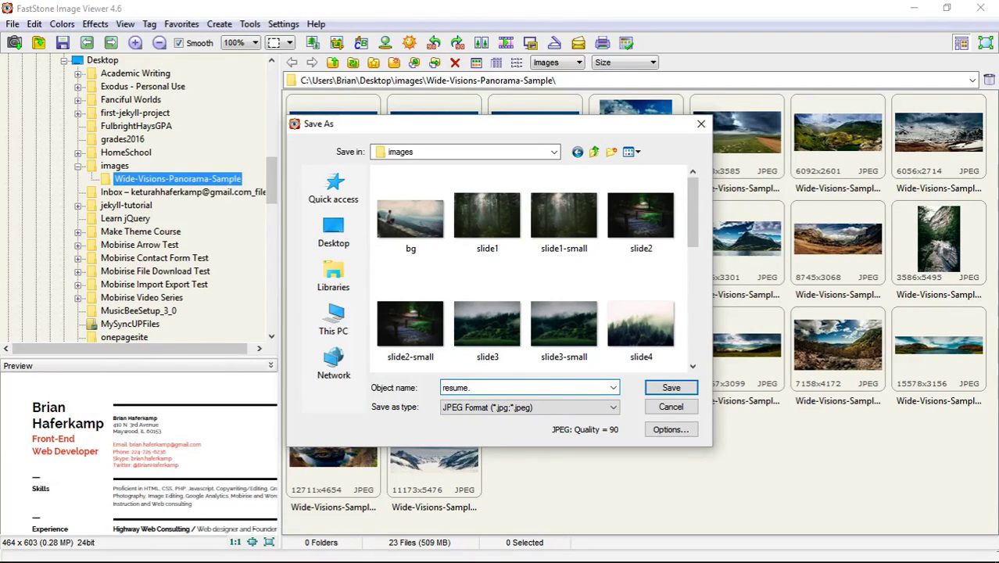
key("BackSpace")
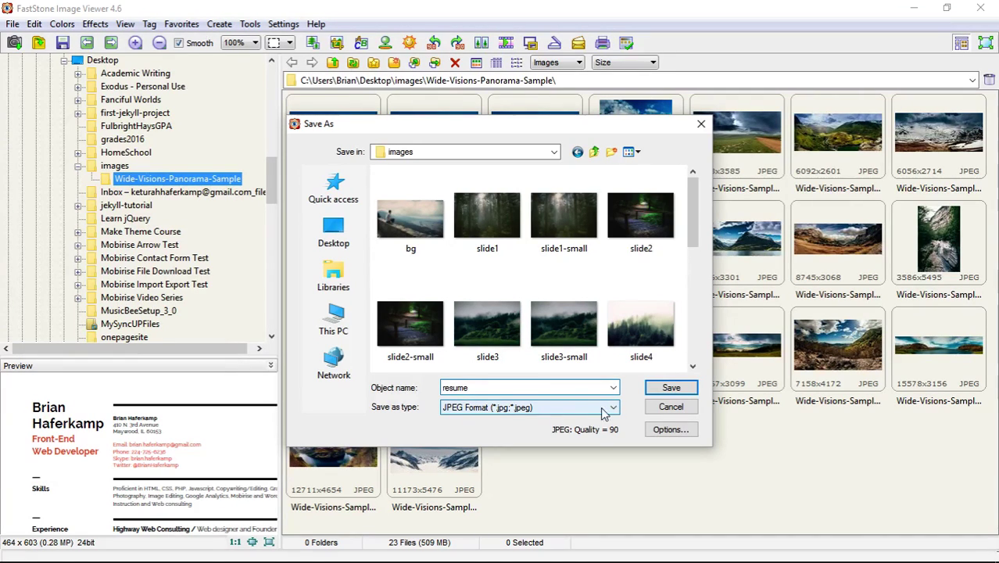
left_click(670, 391)
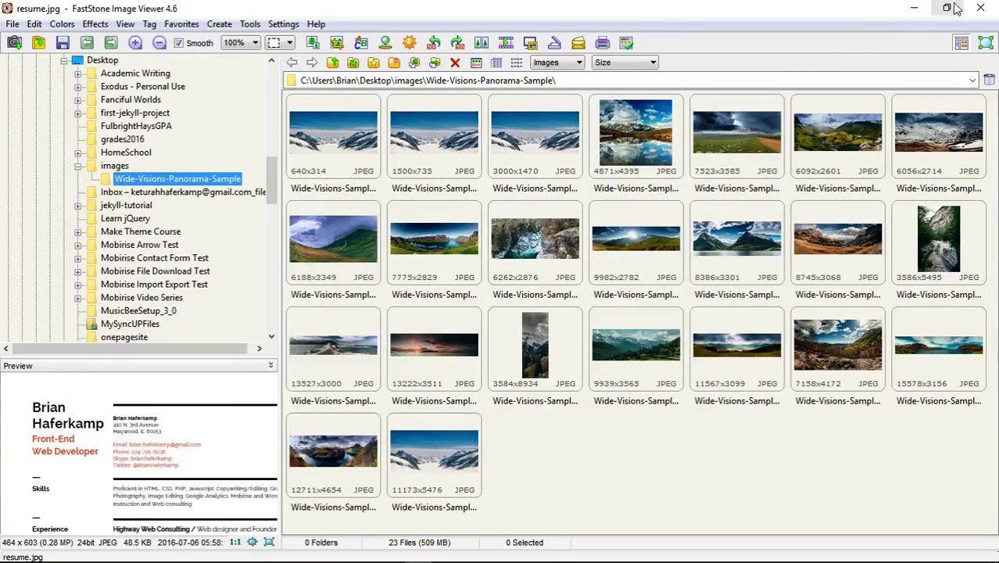
left_click(981, 7)
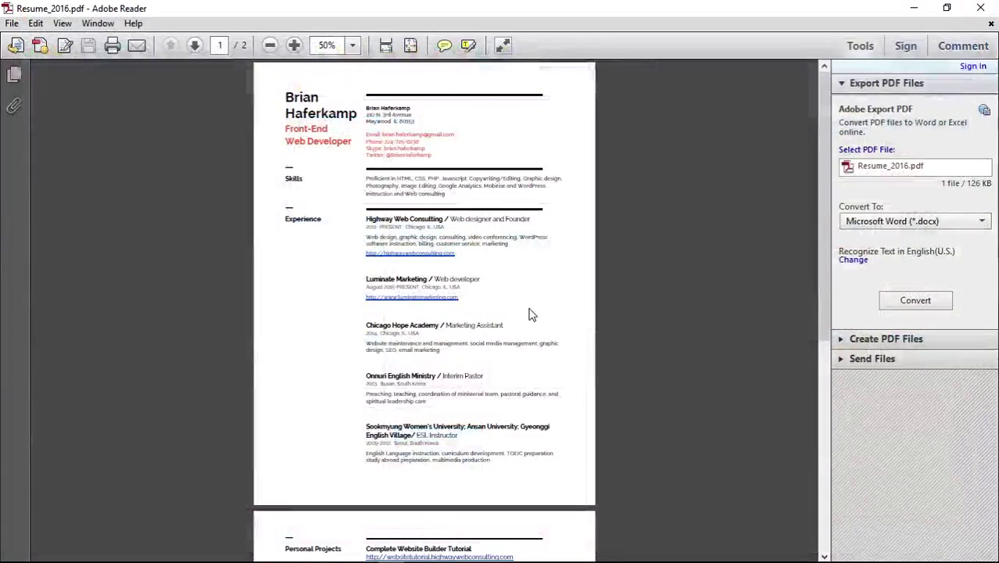
Close Adobe Reader, confirm resume.jpg (464 x 603) is in assets/images, and return to Mobirise
left_click(982, 8)
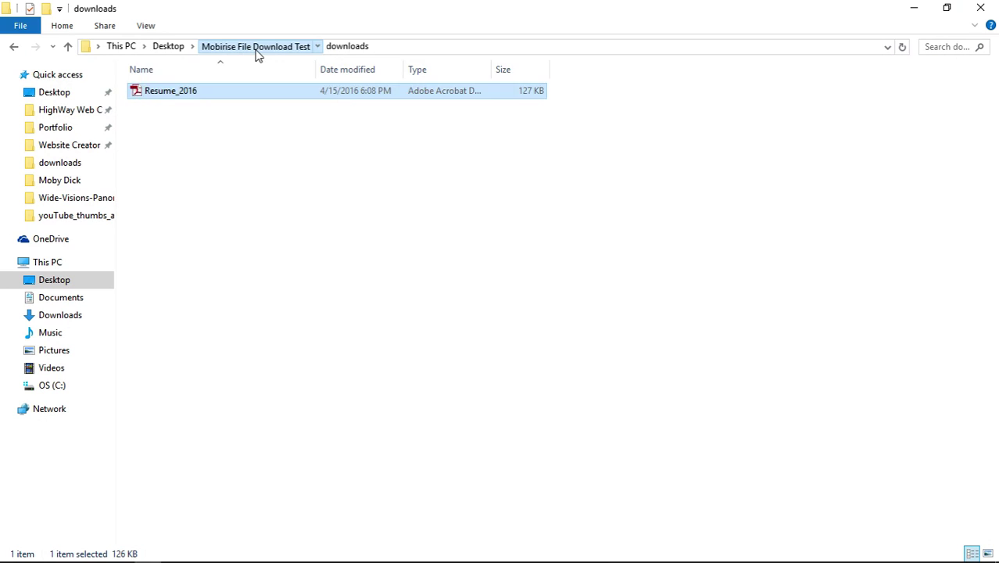
left_click(256, 47)
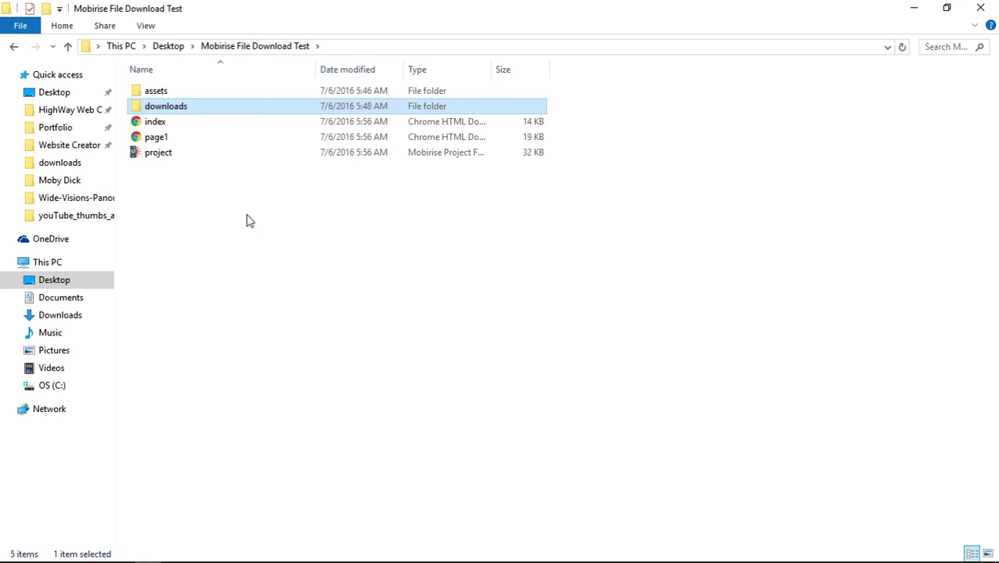
double_click(156, 94)
left_click(163, 188)
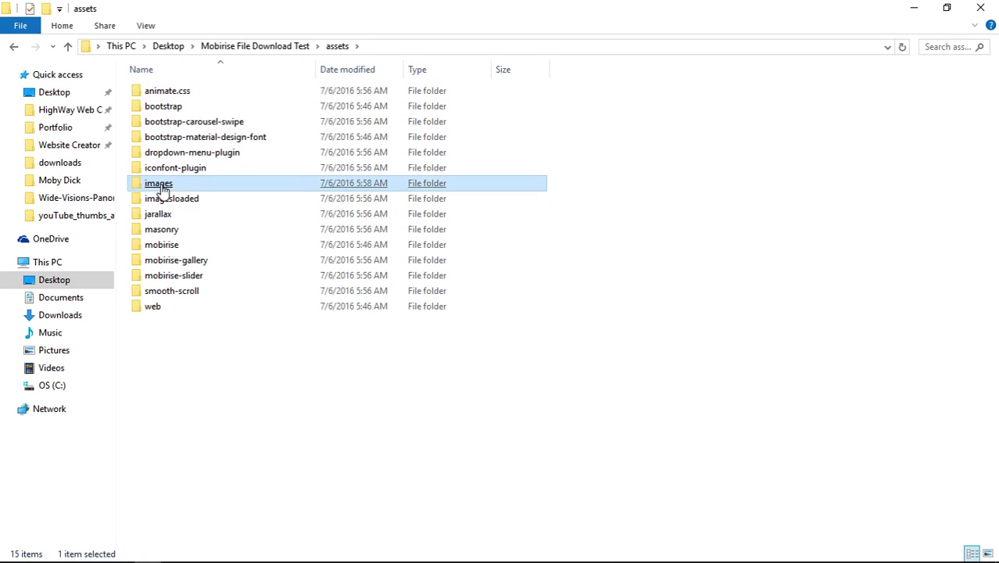
double_click(162, 187)
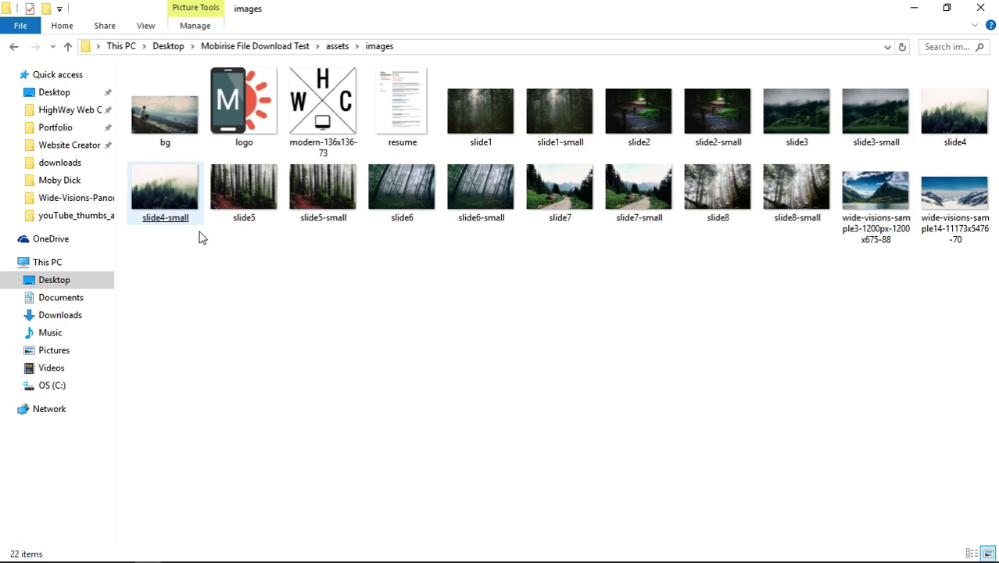
left_click(406, 128)
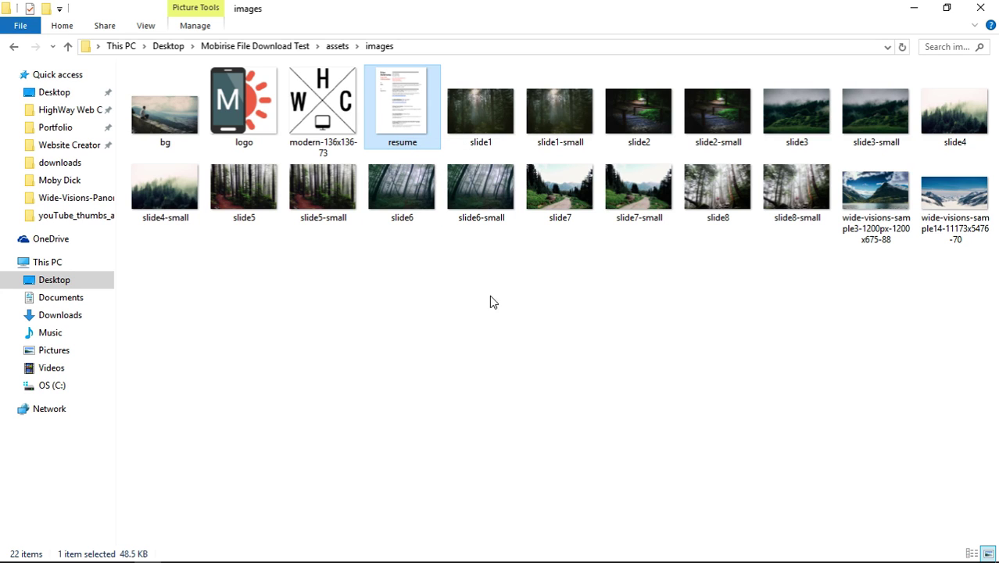
mouse_move(344, 560)
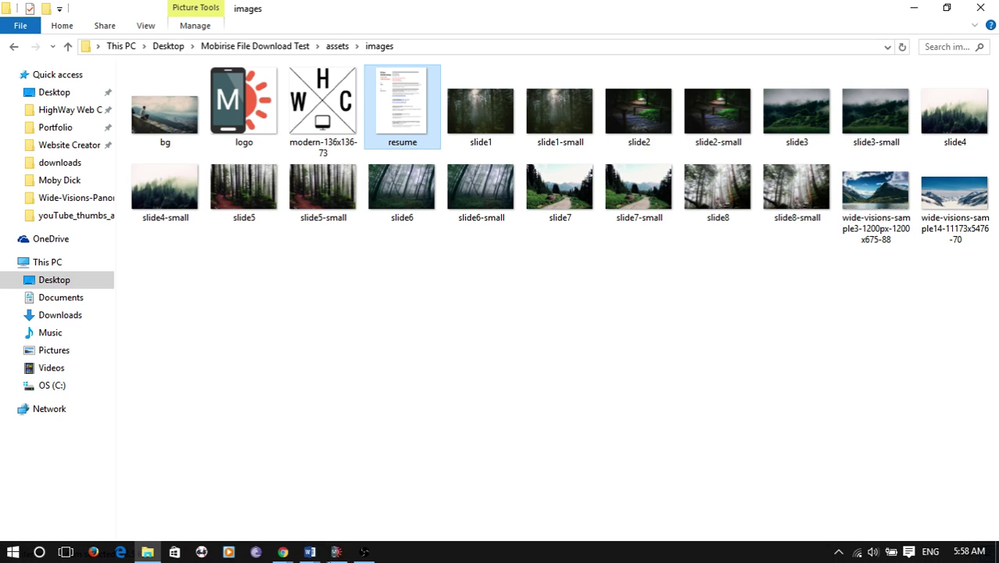
left_click(336, 553)
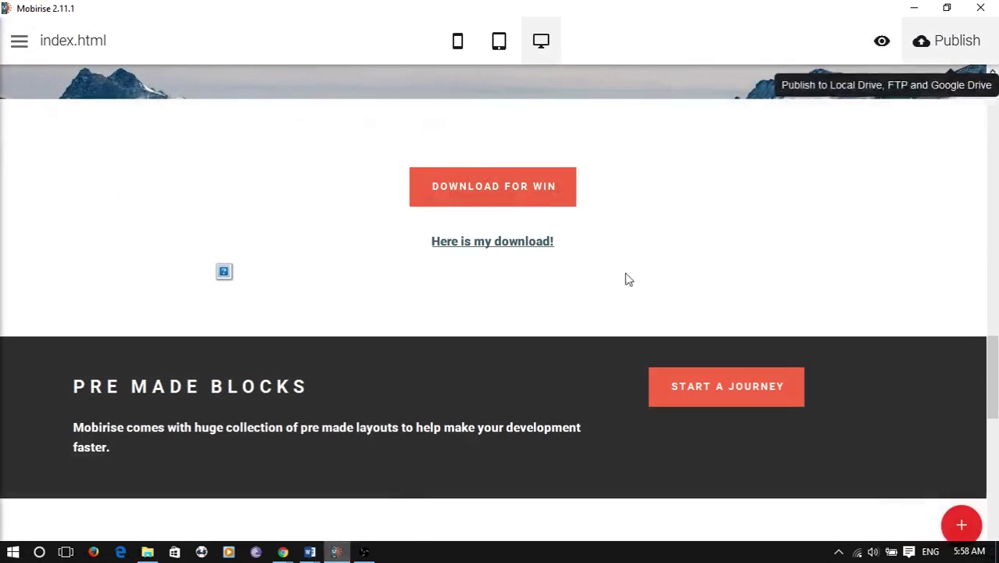
Edit the block's HTML so the img src inside the PDF link is assets/images/resume.jpg, and apply
left_click(224, 280)
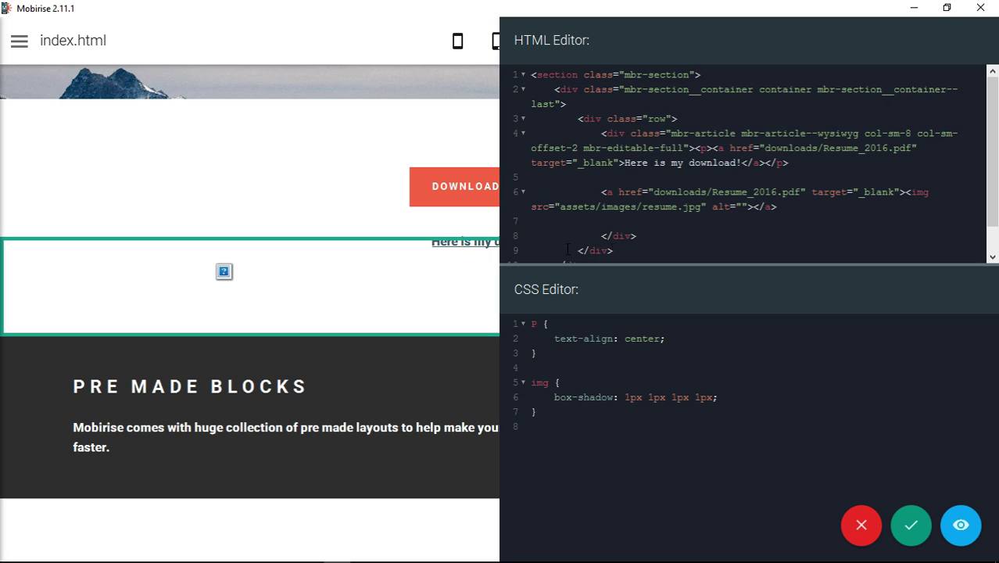
left_click_drag(562, 210, 702, 207)
left_click(633, 208)
left_click(723, 216)
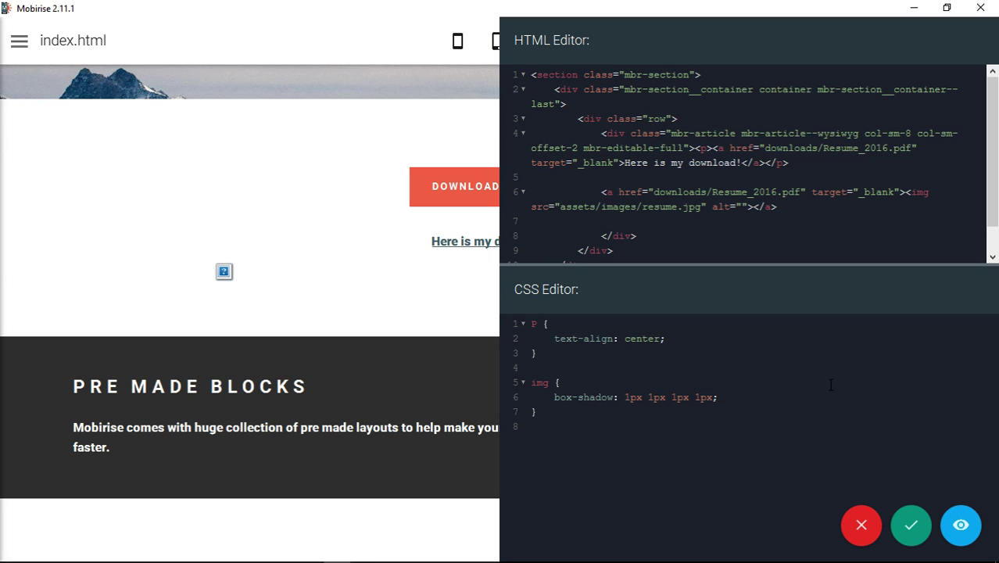
left_click(911, 525)
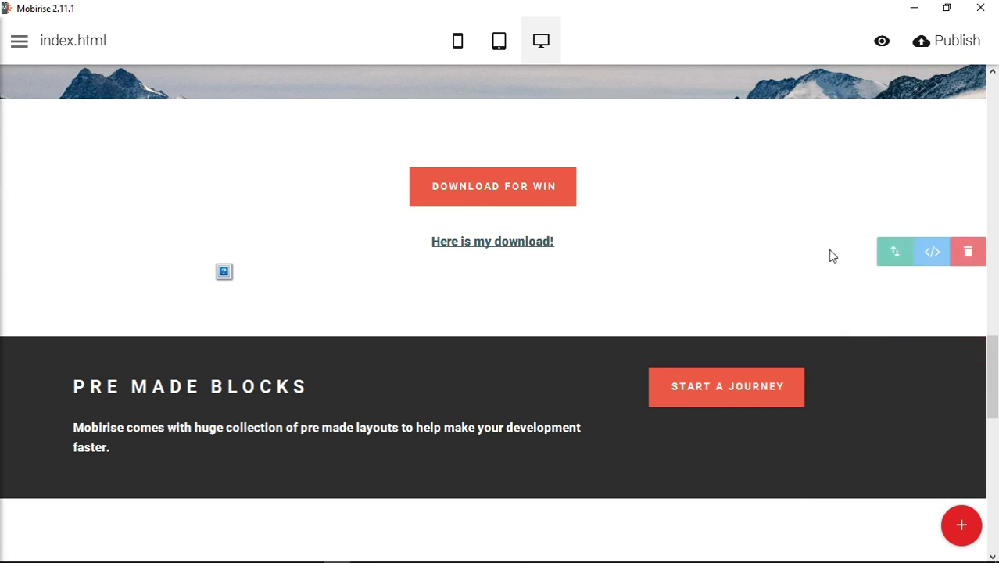
Republish the site to the local folder, continuing past the single missing resume.jpg warning
left_click(924, 43)
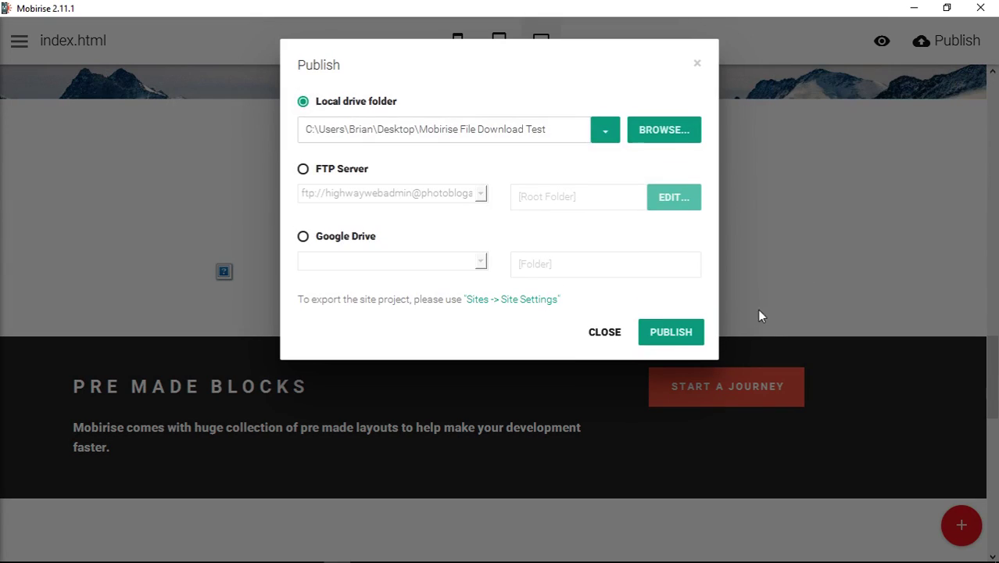
left_click(671, 334)
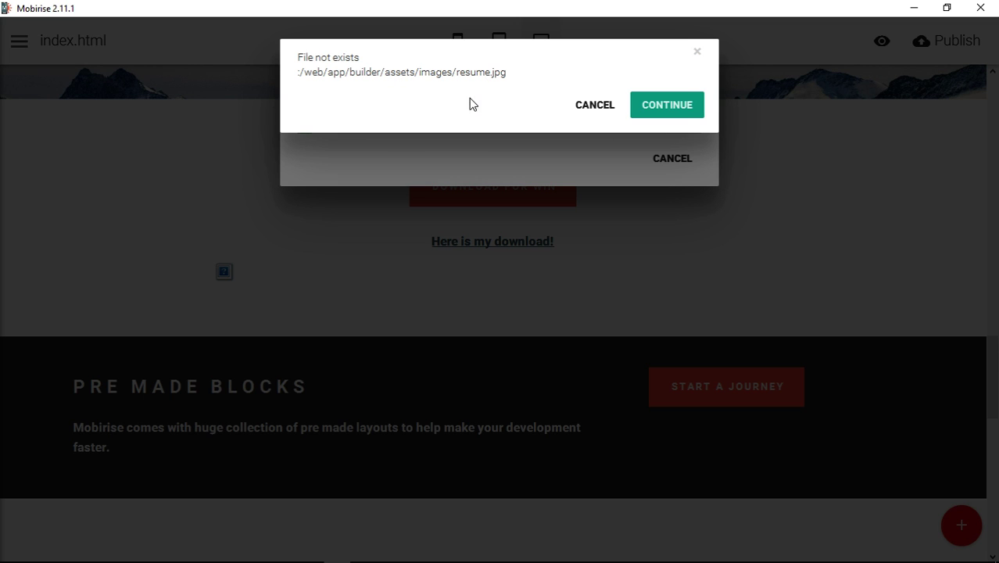
left_click(683, 109)
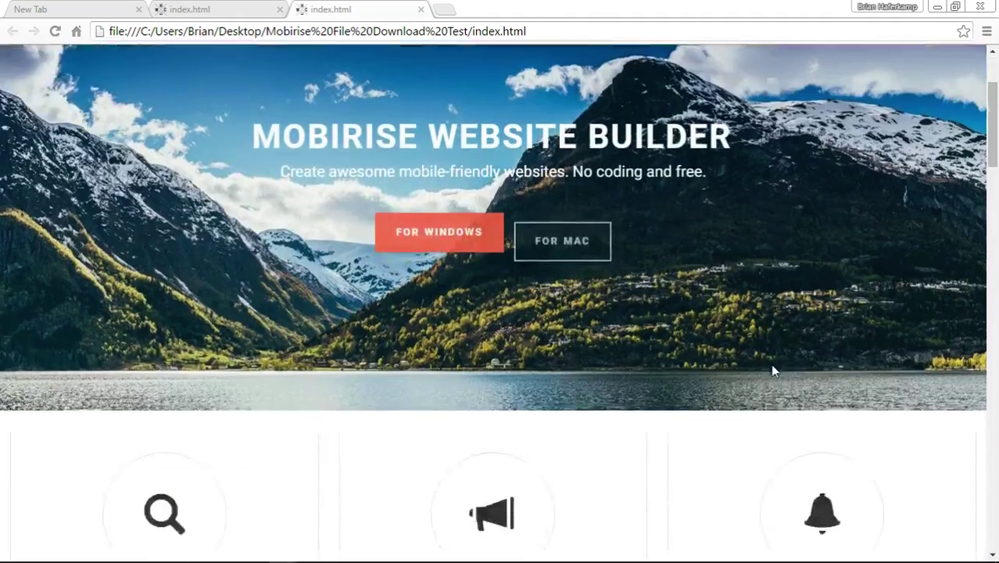
scroll(770, 368, "down", 5)
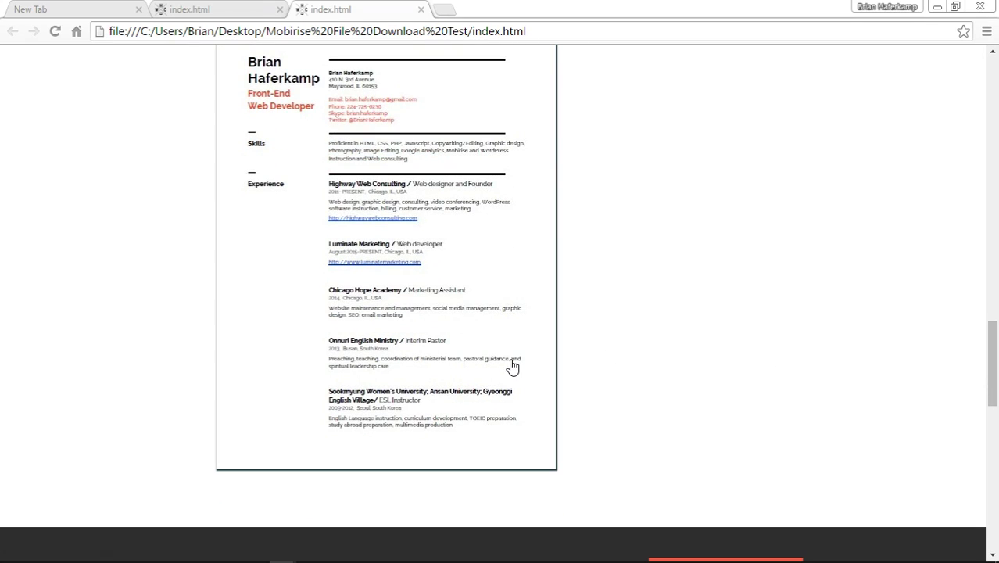
scroll(602, 353, "up", 3)
scroll(614, 381, "down", 1)
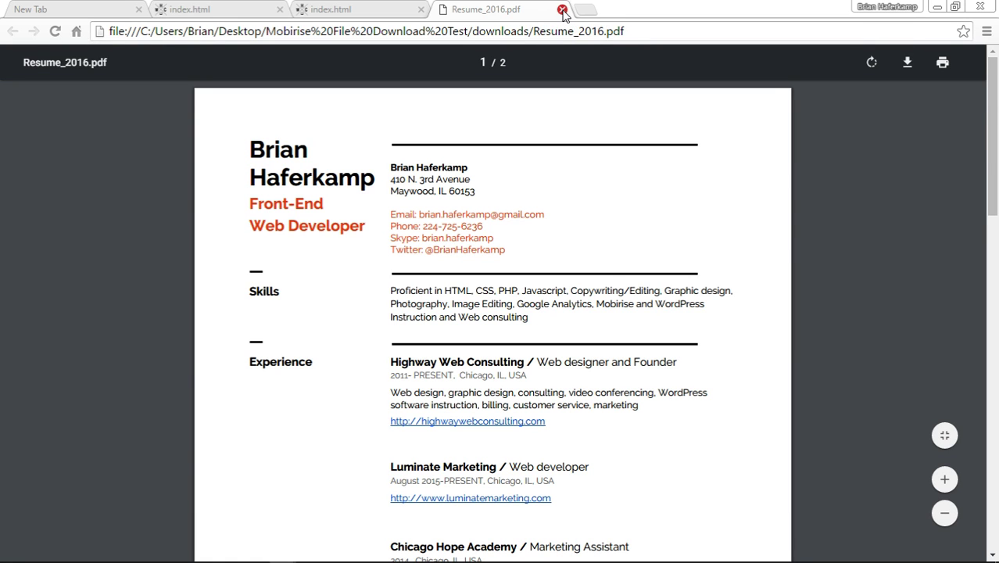
left_click(562, 10)
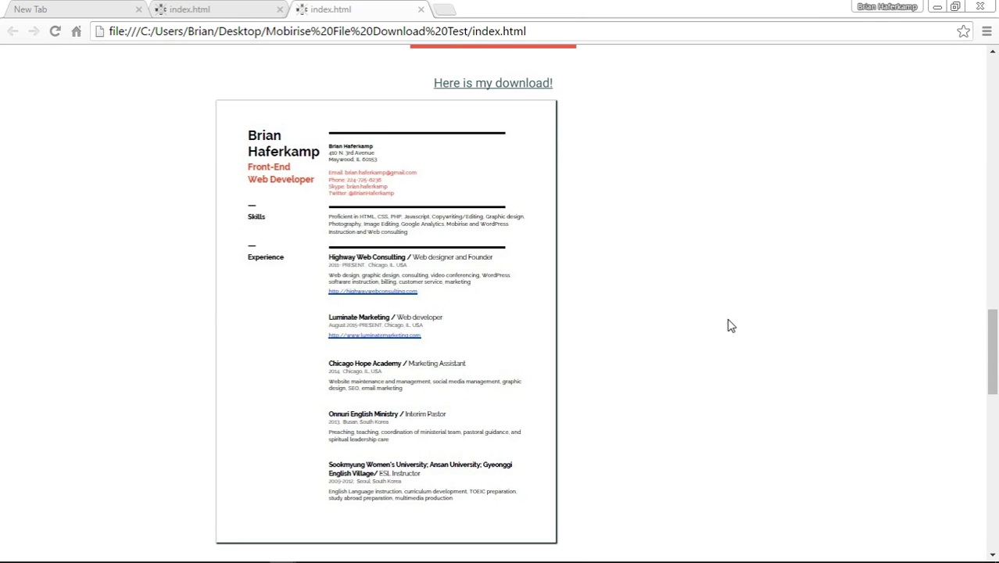
left_click(532, 89)
left_click(565, 10)
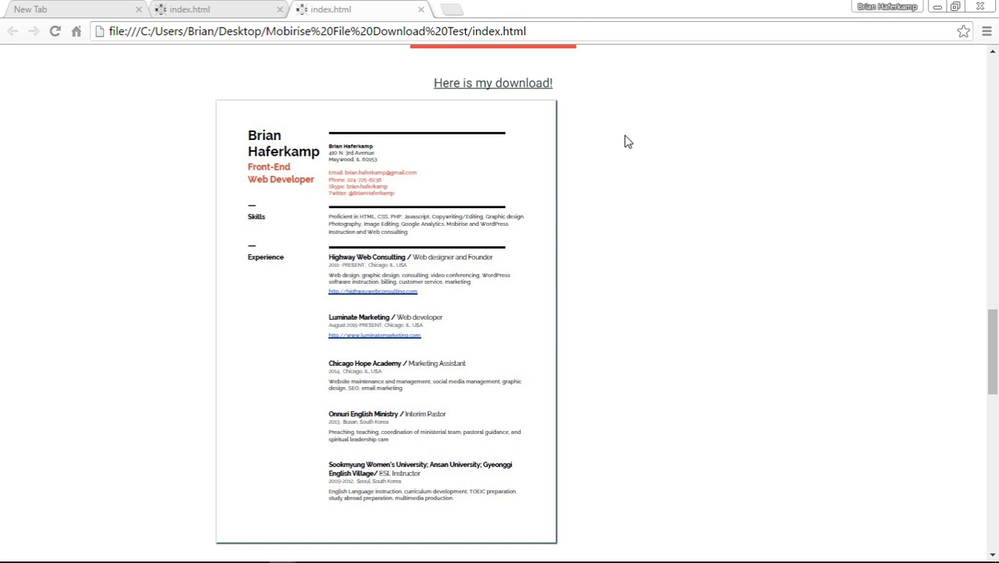
scroll(716, 261, "down", 3)
scroll(716, 261, "up", 4)
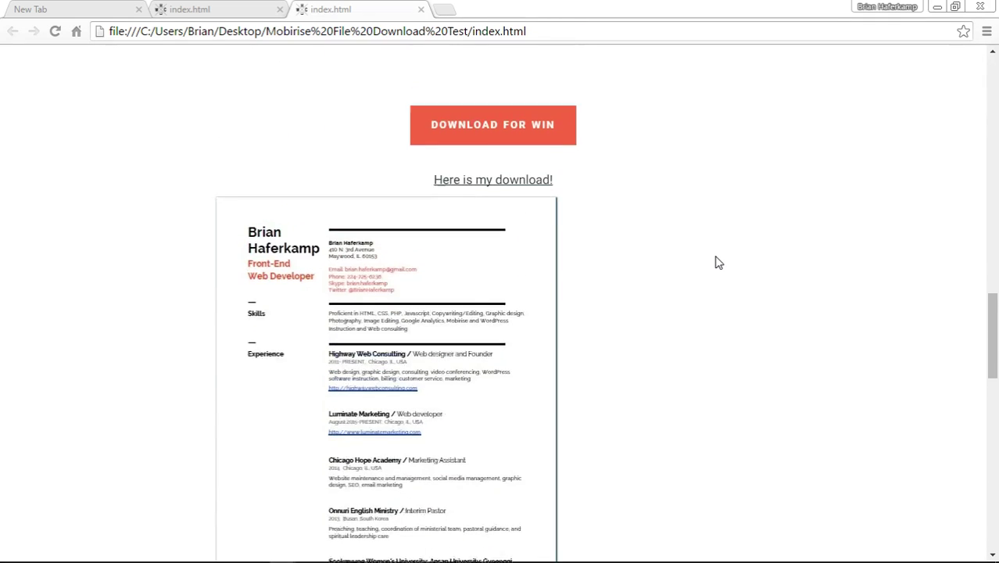
scroll(715, 247, "up", 1)
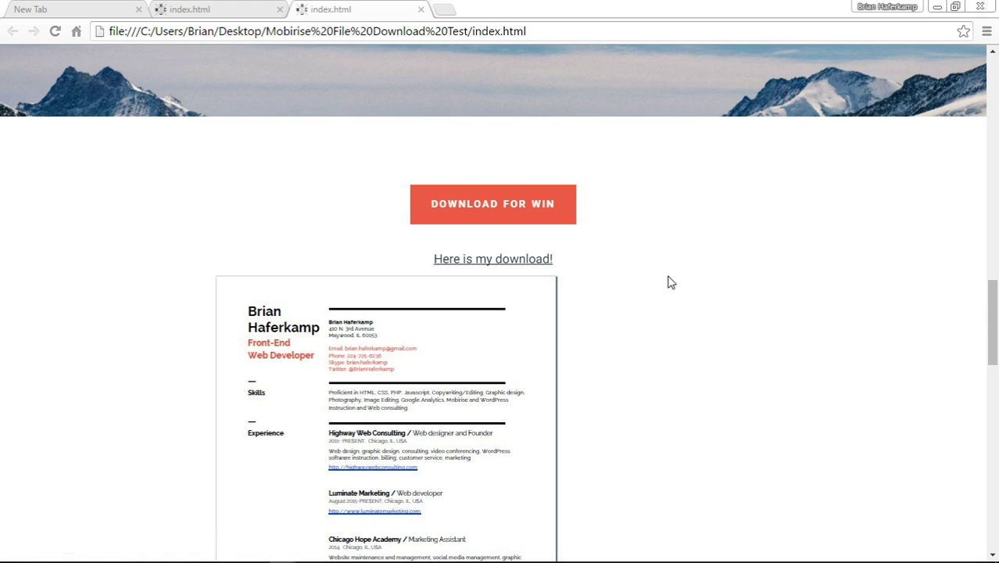
scroll(670, 290, "up", 10)
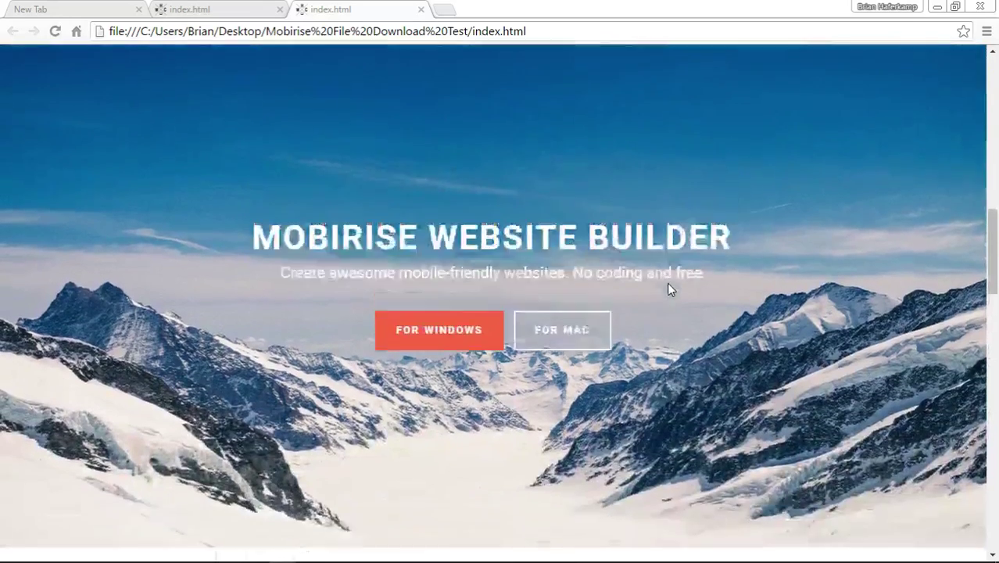
scroll(669, 283, "up", 5)
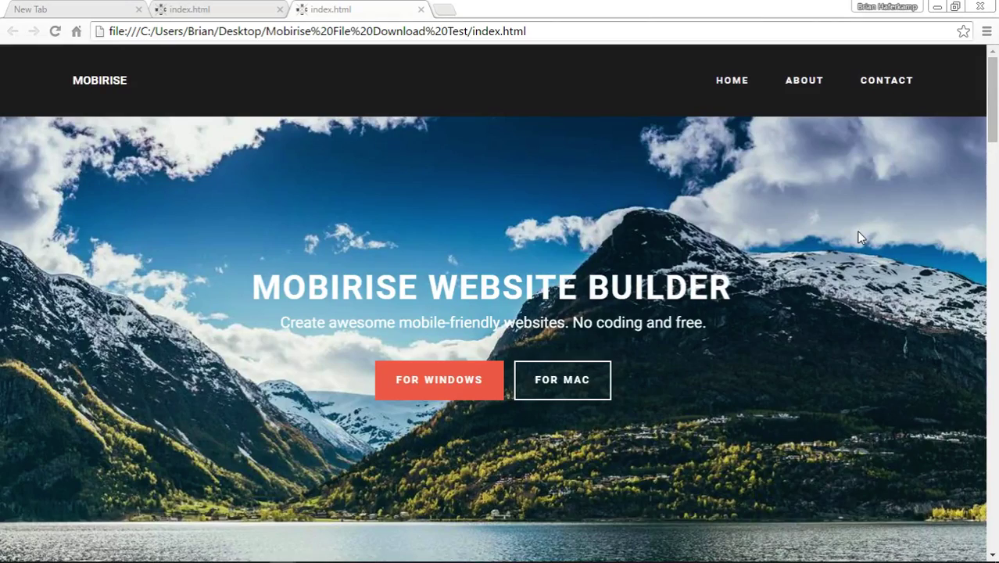
scroll(743, 340, "down", 10)
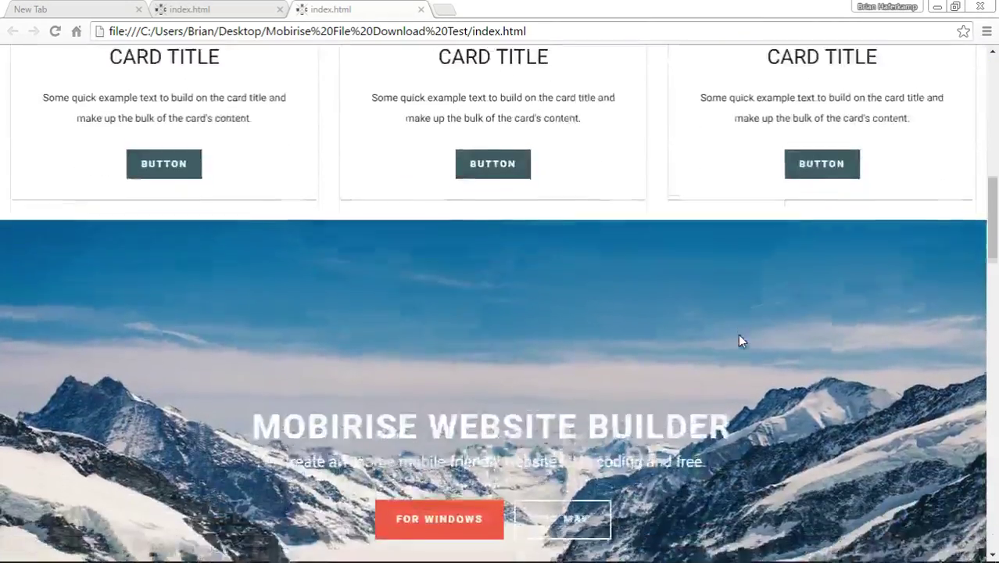
scroll(741, 341, "down", 6)
scroll(736, 330, "down", 2)
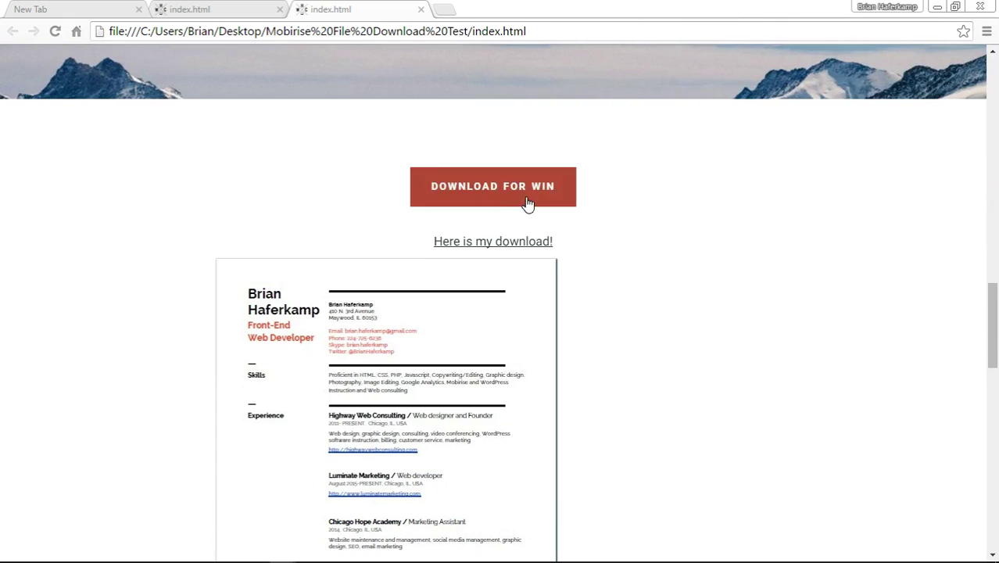